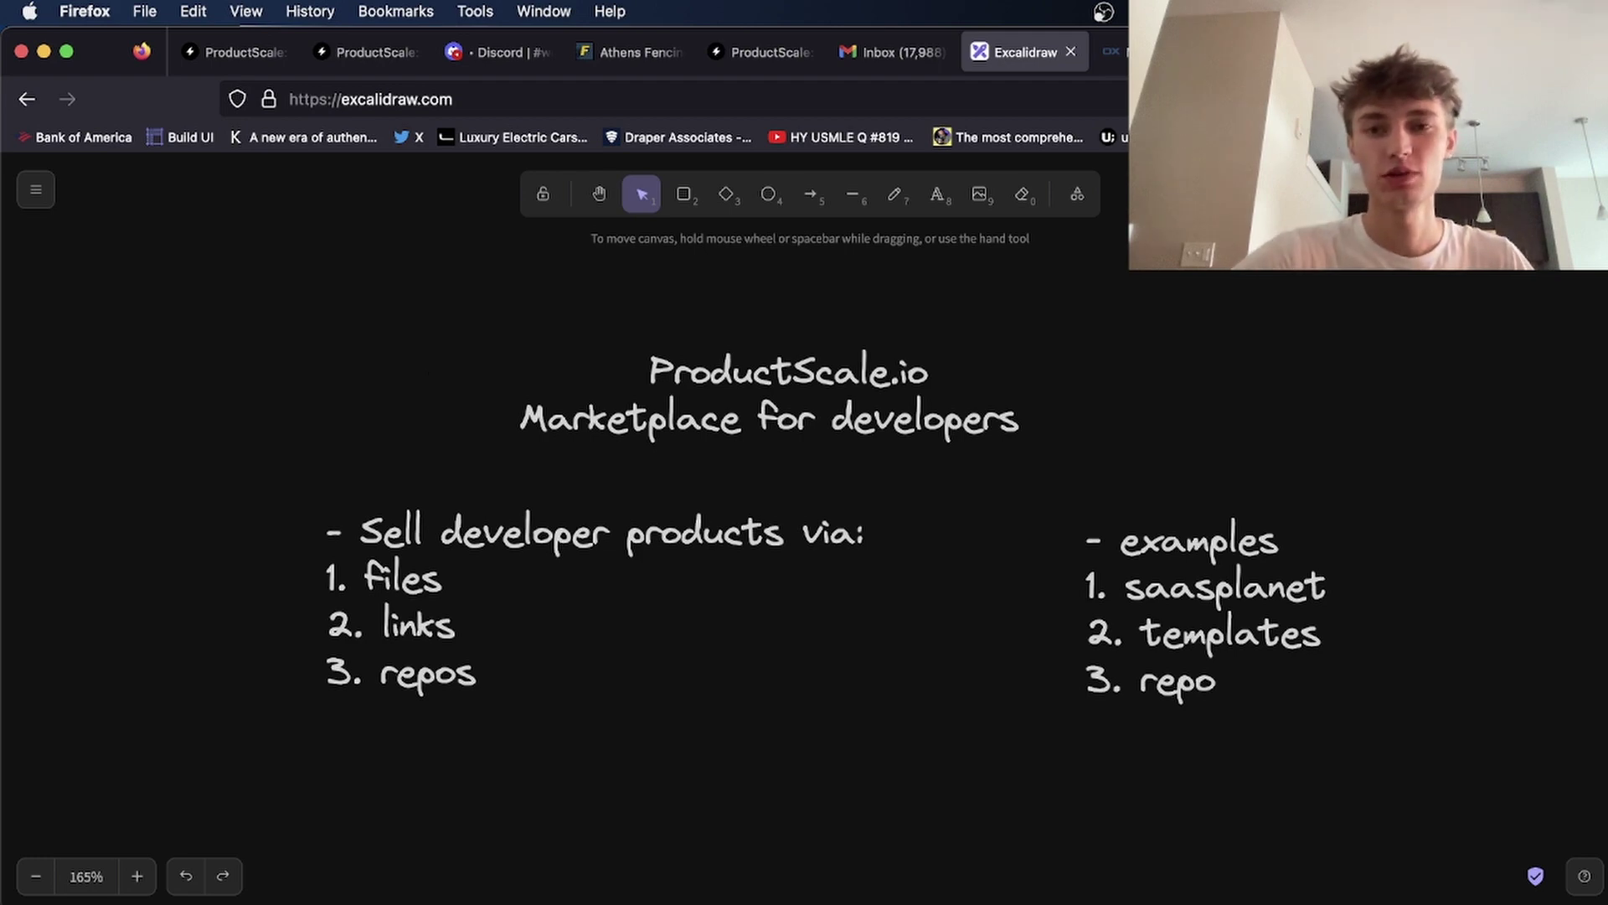
# Glance at the Whop marketplace page, then return to the ProductScale.io notes board.
pyautogui.click(1114, 52)
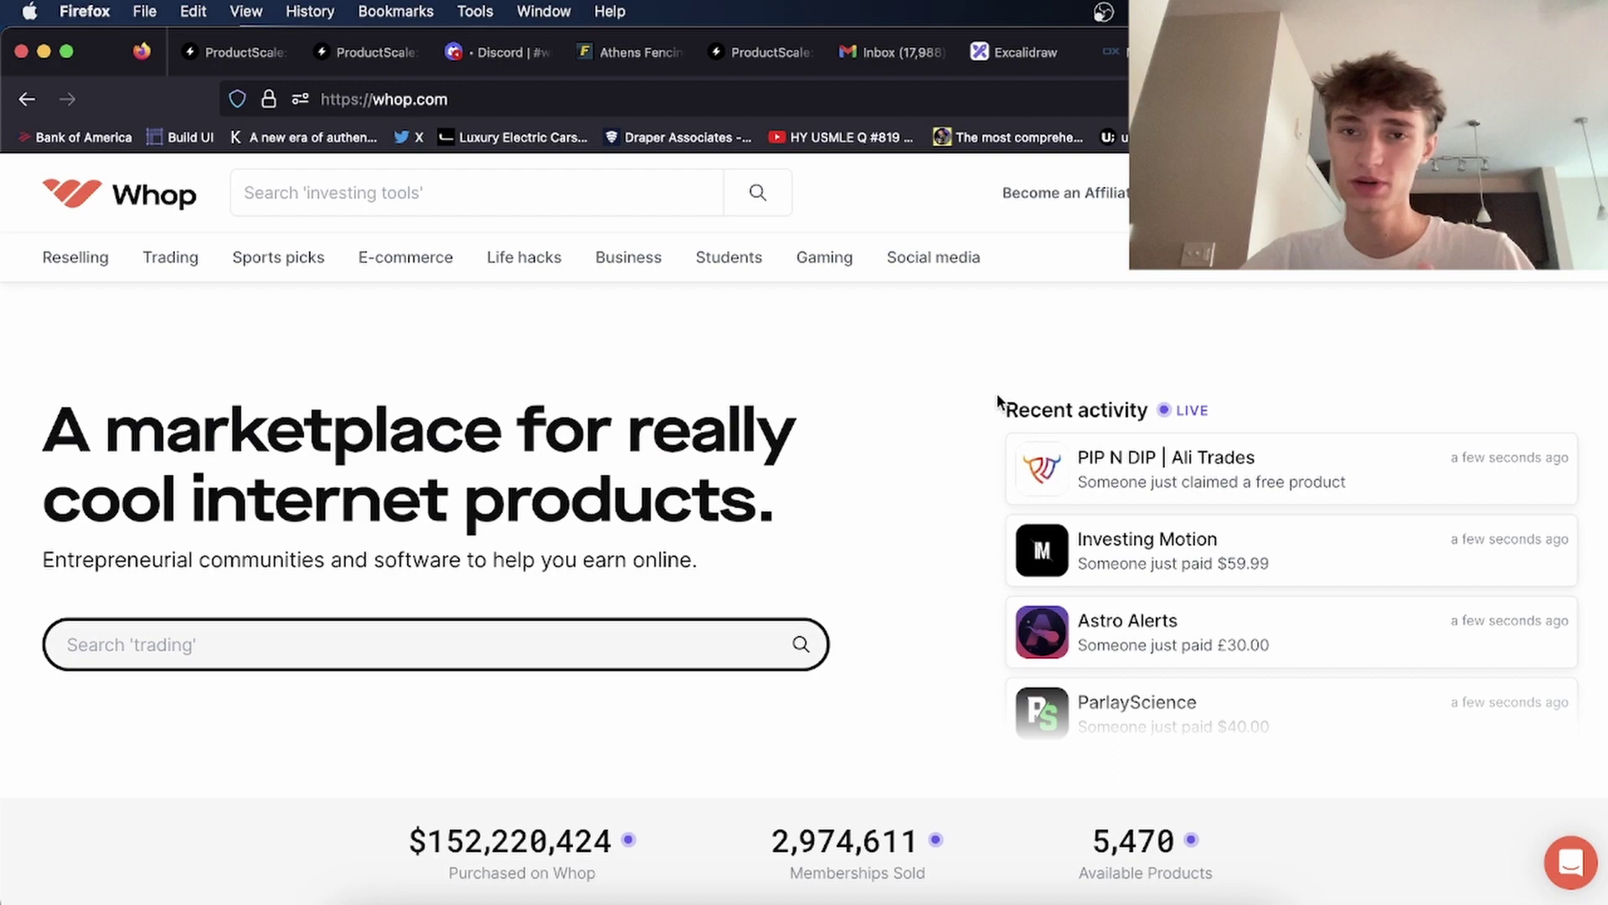
pyautogui.click(1030, 53)
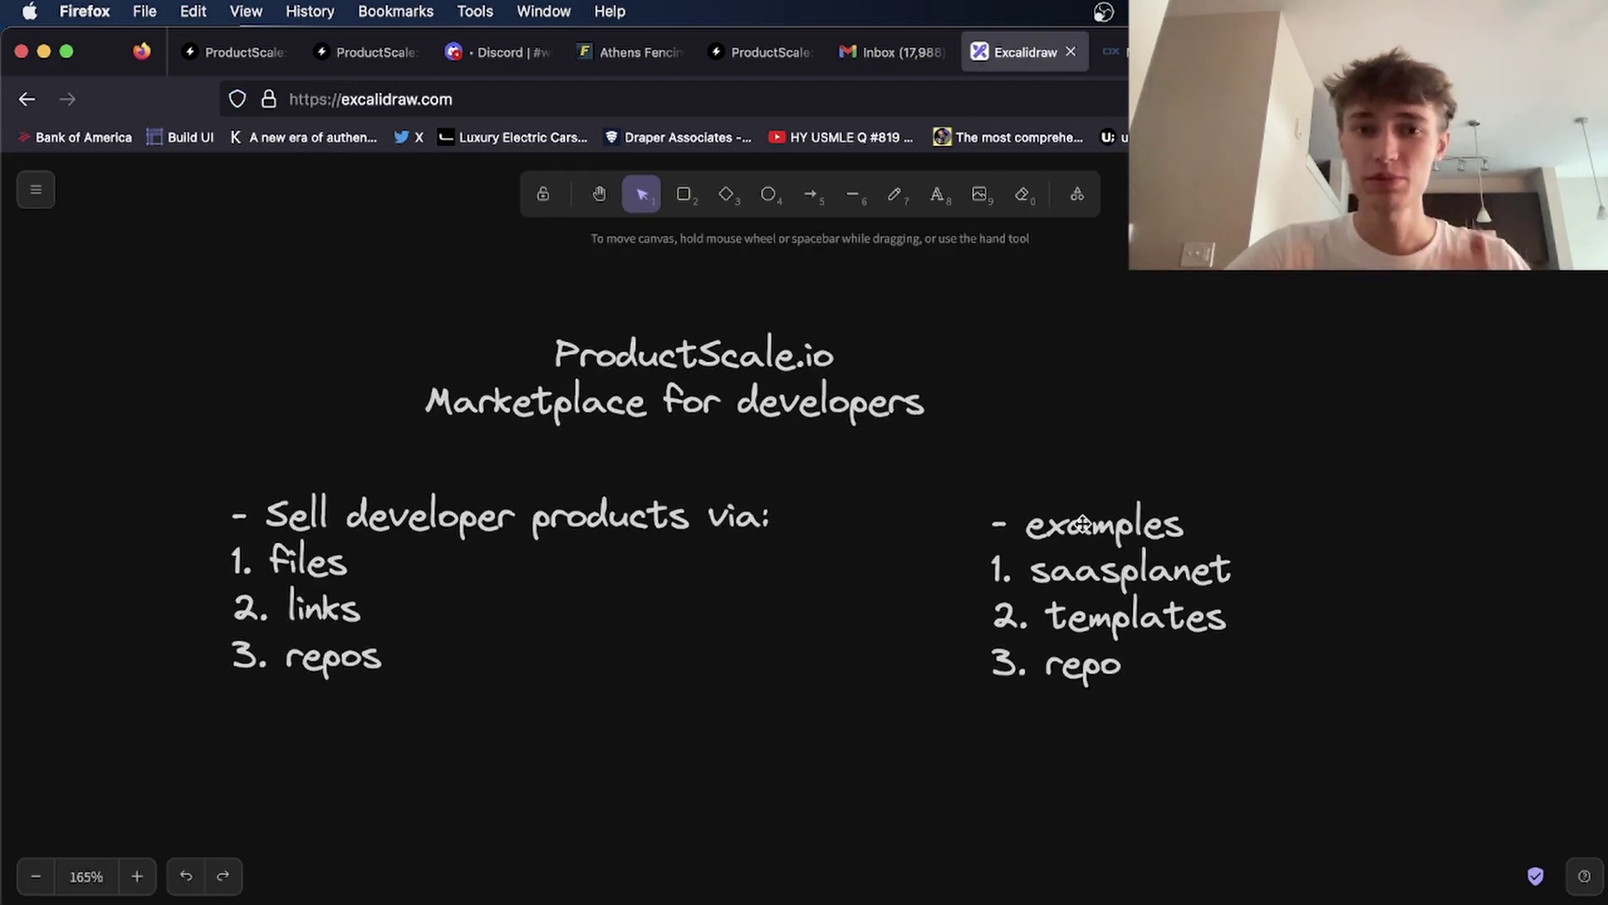
# Review the saasplanet.org pricing cards: Hobby $99, Pro $129 and Startup $299.
pyautogui.hotkey('ctrl', 'Tab')
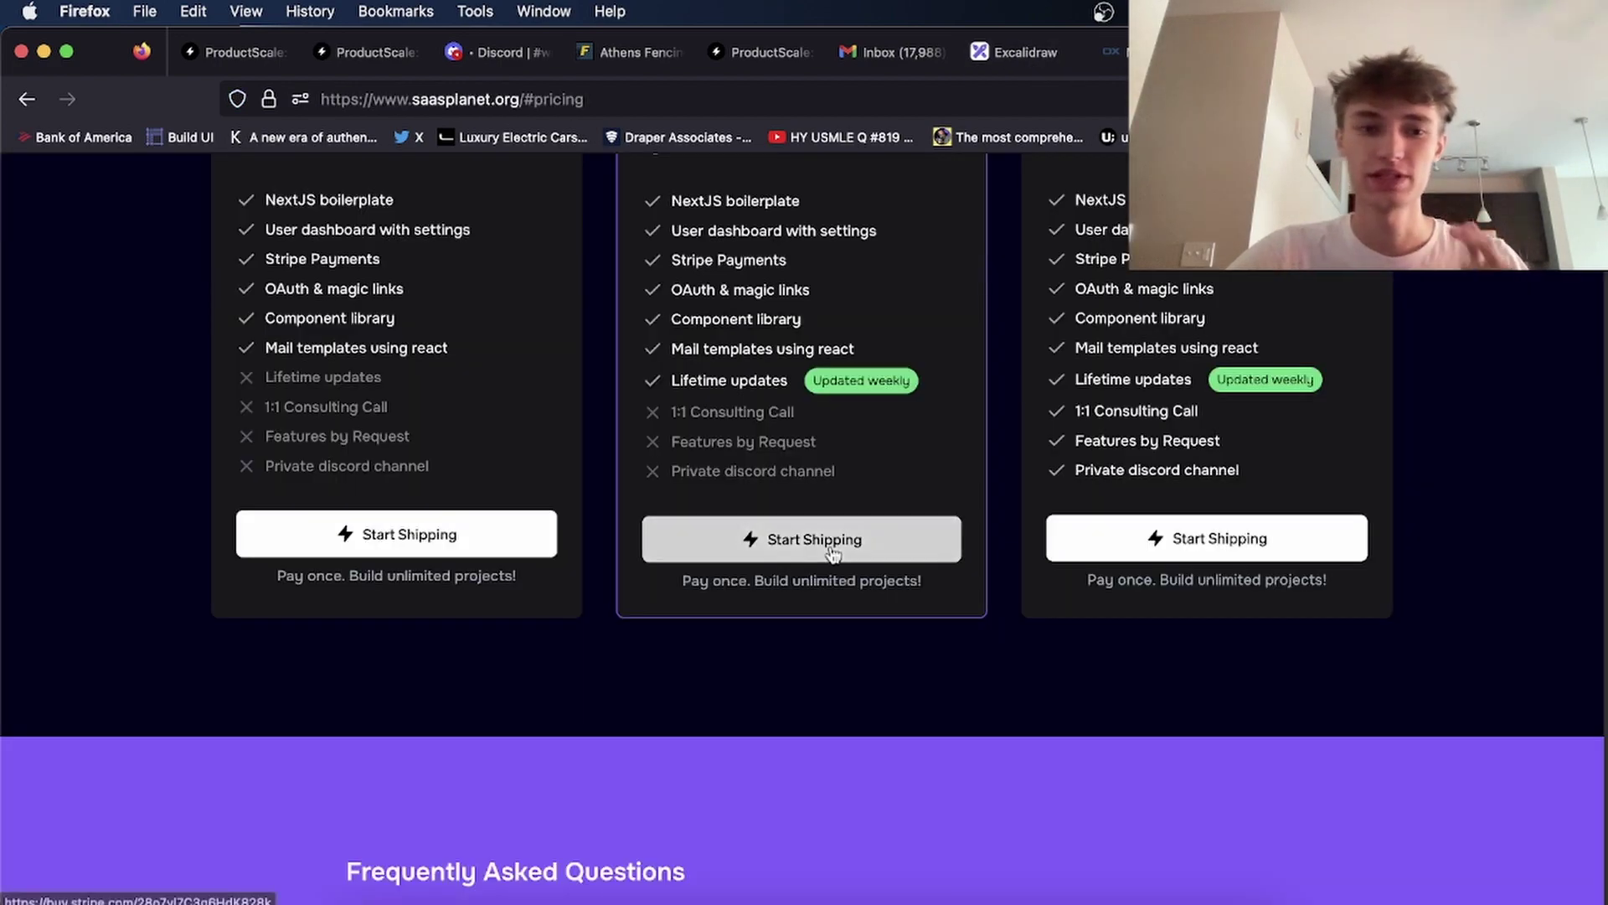
pyautogui.scroll(20, 832, 553)
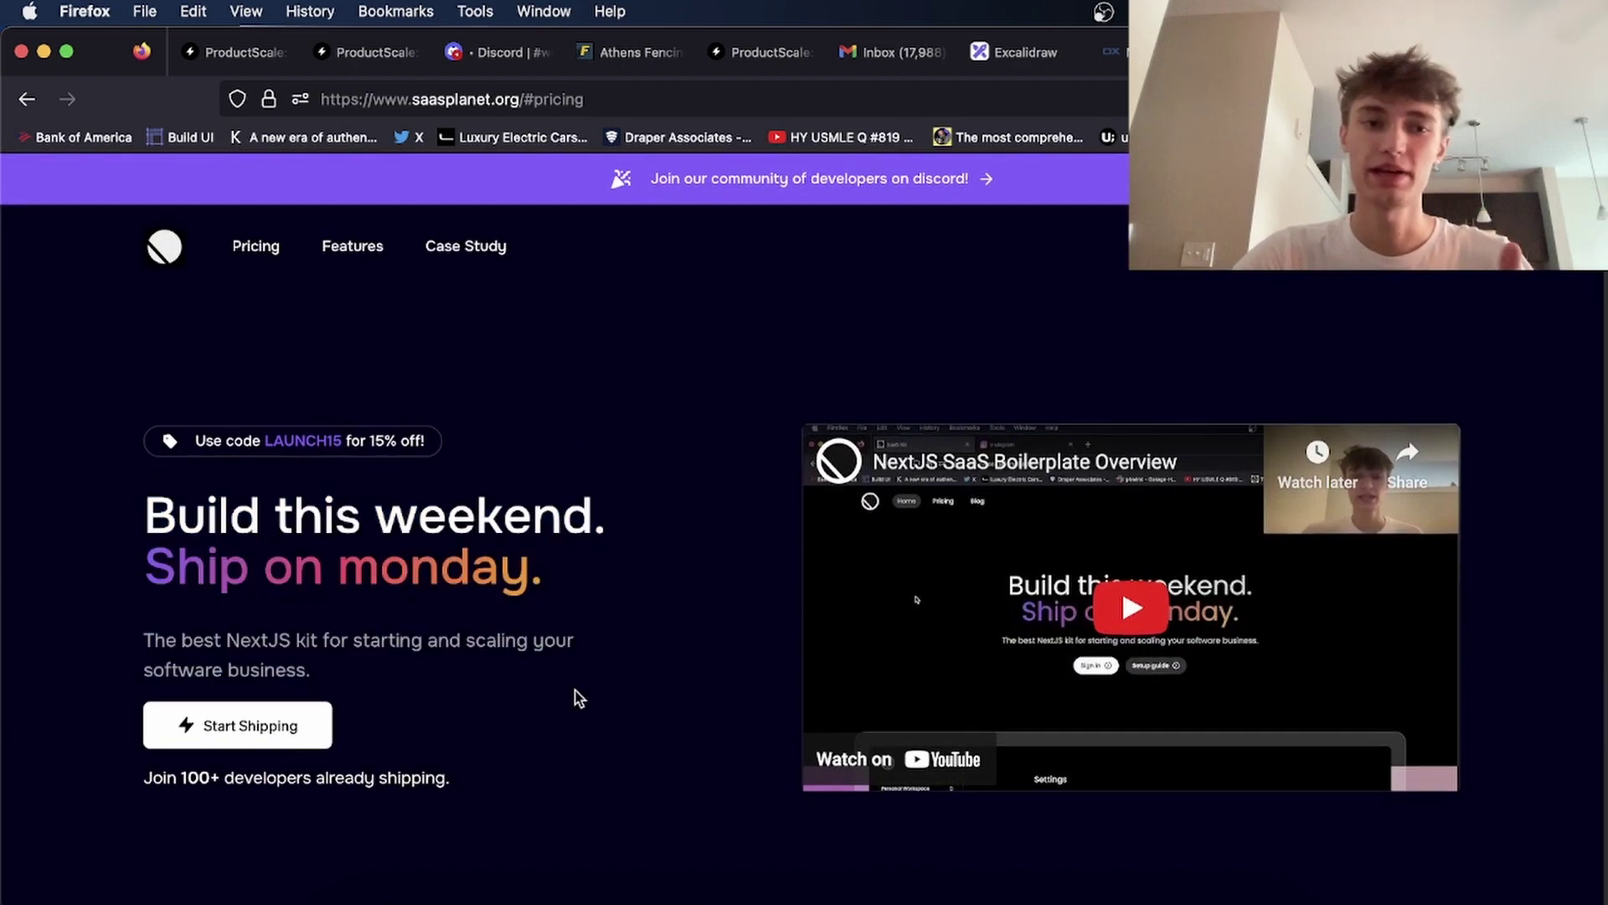
pyautogui.moveTo(575, 692)
pyautogui.mouseDown()
pyautogui.moveTo(610, 617)
pyautogui.moveTo(595, 677)
pyautogui.mouseUp()
pyautogui.click(610, 618)
pyautogui.click(595, 677)
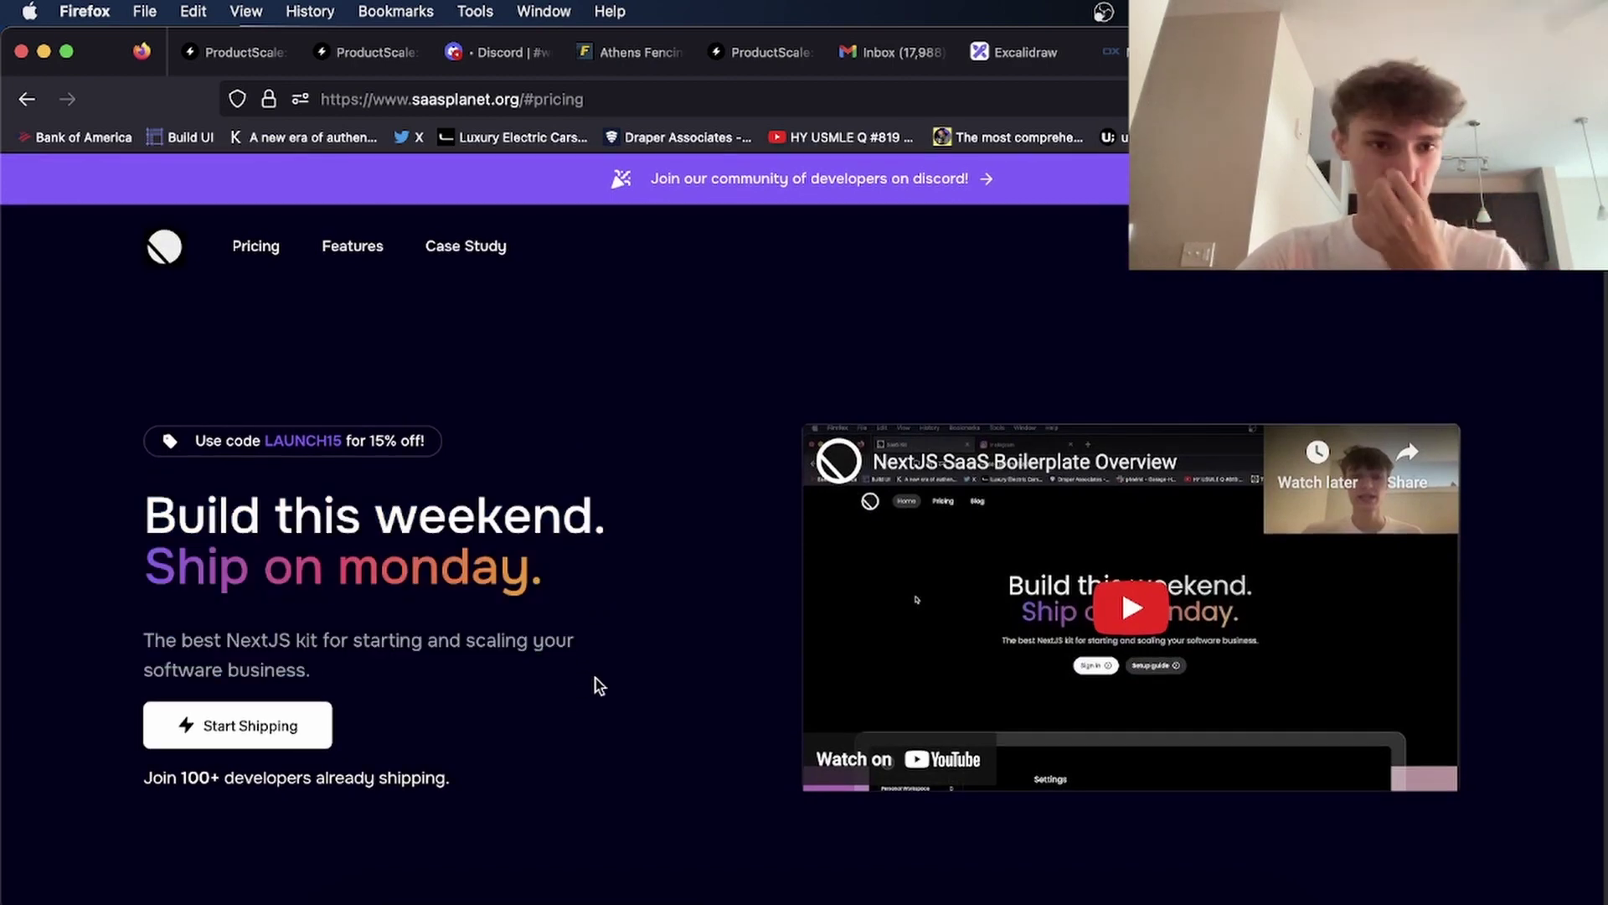
pyautogui.scroll(-15, 596, 677)
pyautogui.scroll(-15, 595, 677)
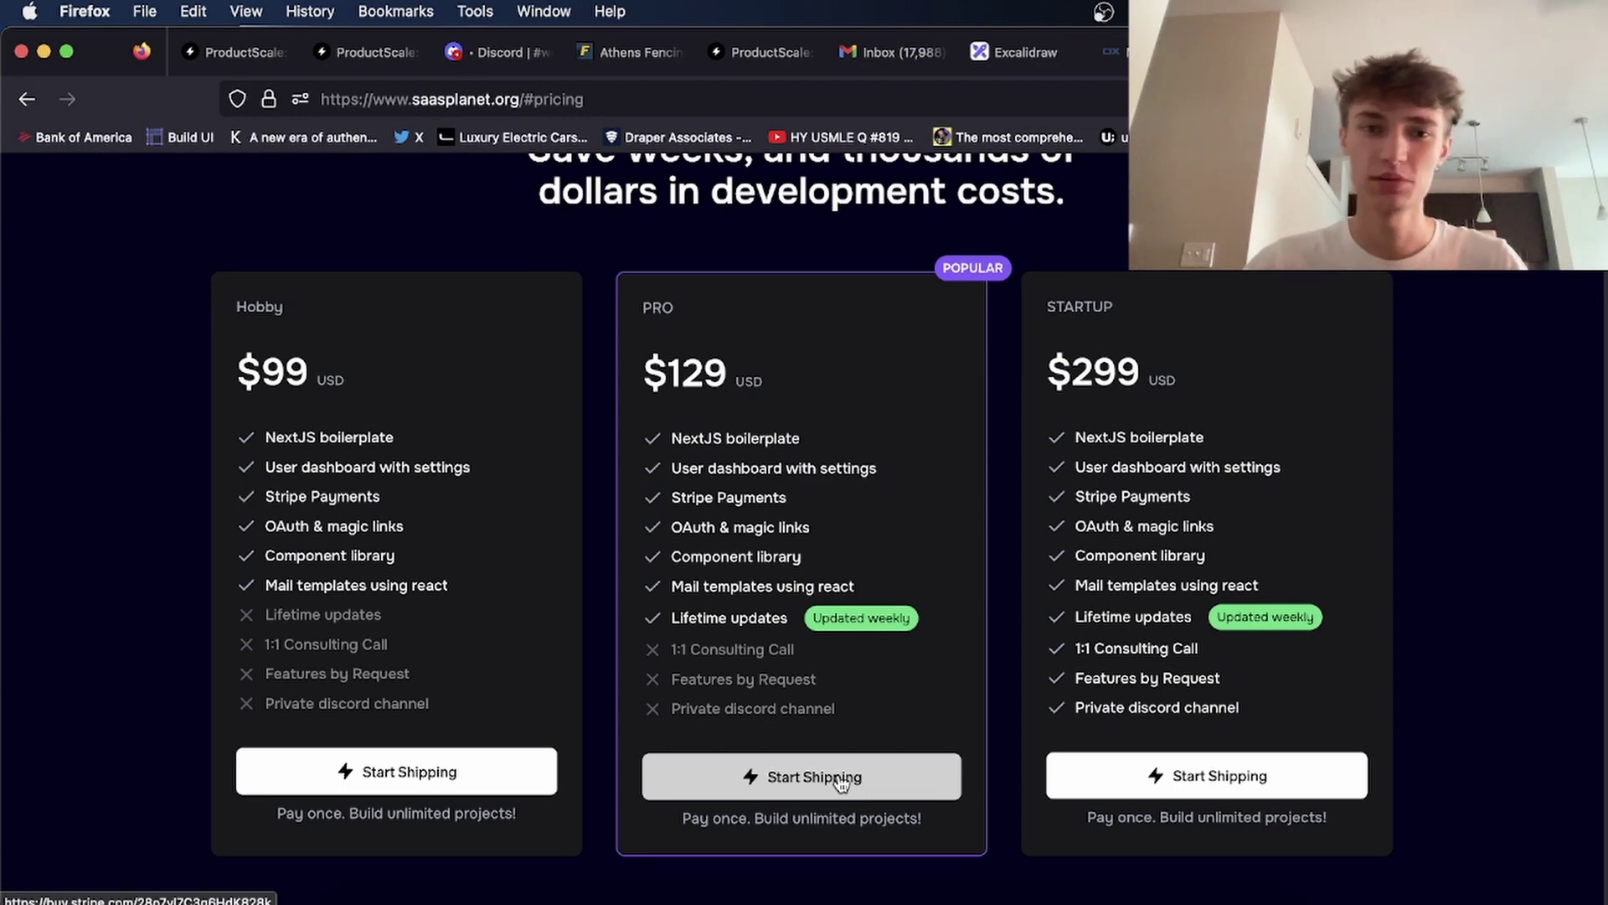
pyautogui.scroll(2, 902, 492)
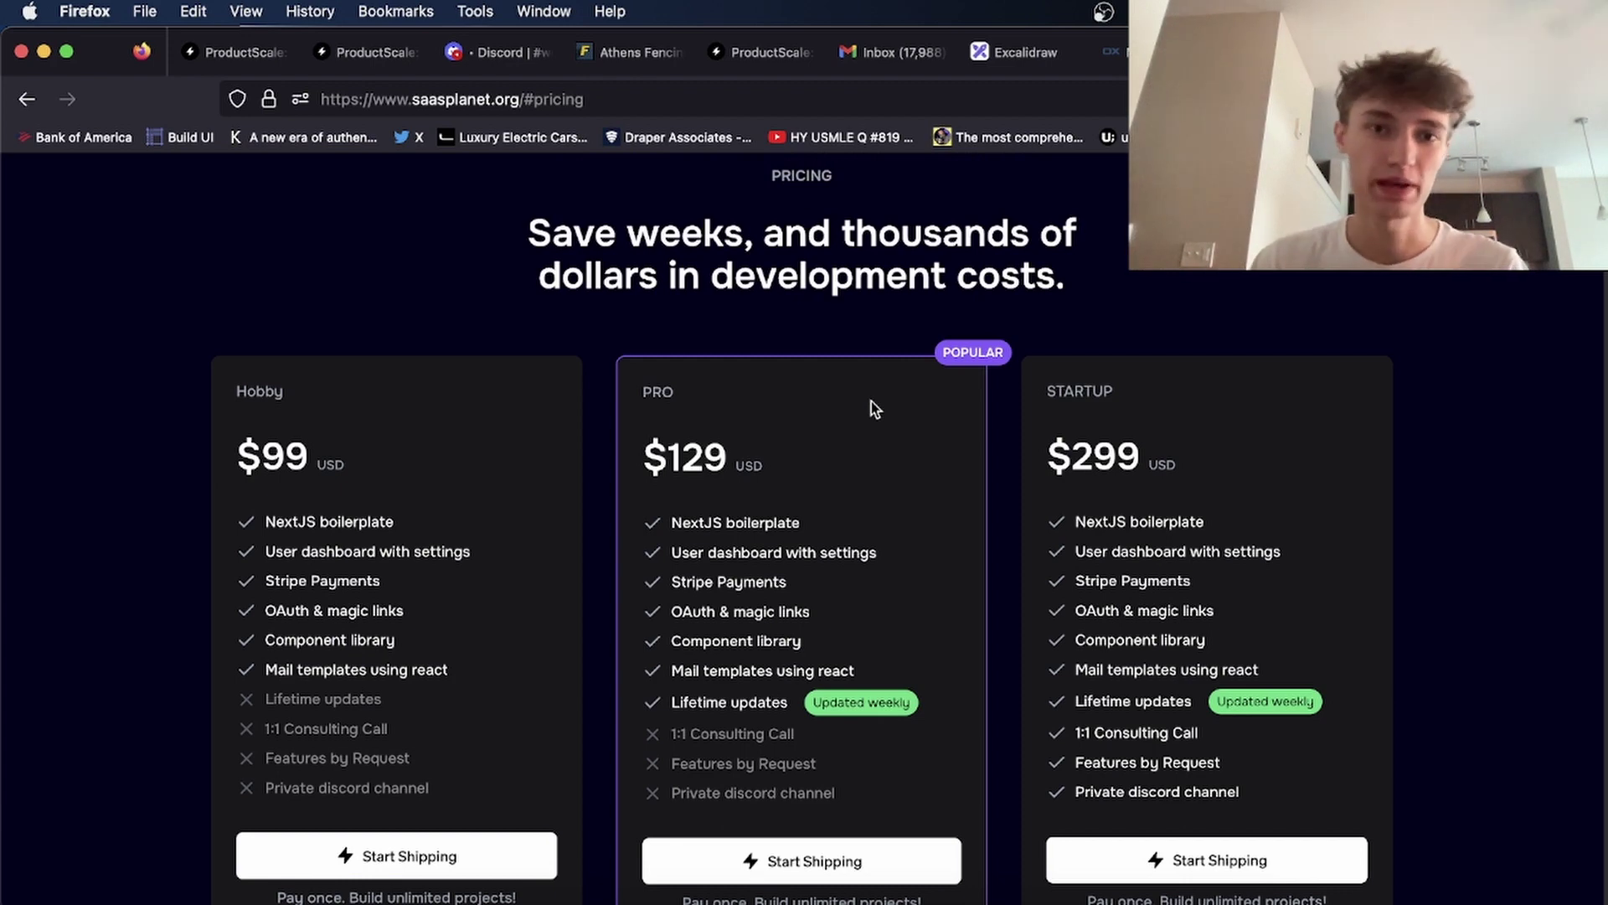
# Compare the ProductScale.io notes canvas with the productscale.io landing page.
pyautogui.click(760, 52)
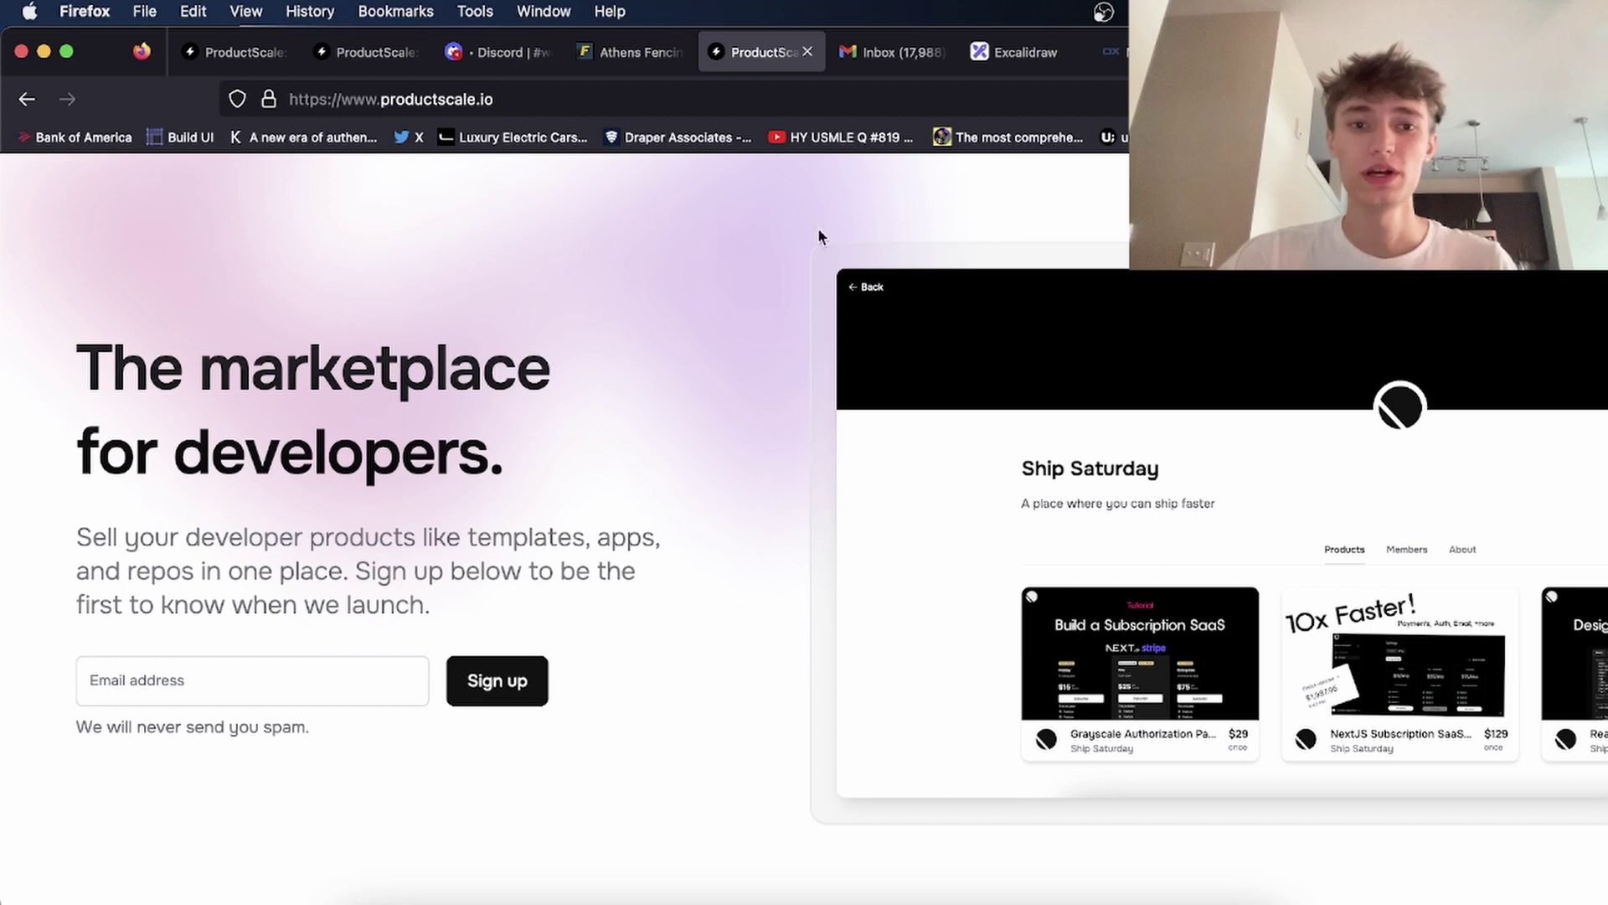
pyautogui.click(1017, 52)
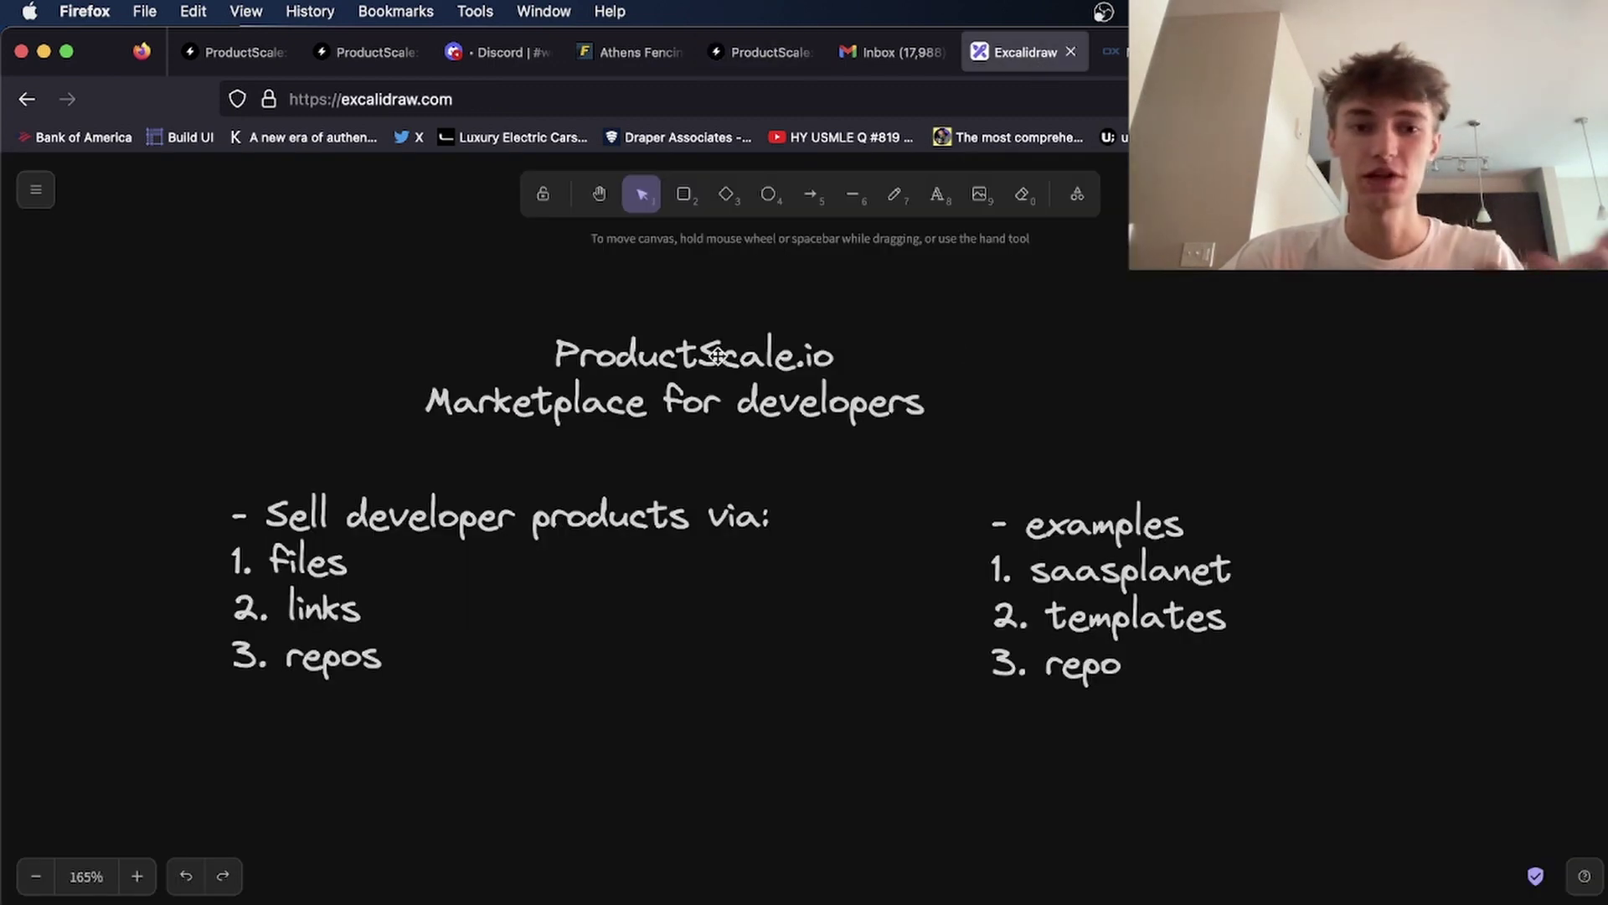
pyautogui.hscroll(-2, 915, 396)
pyautogui.scroll(1, 915, 396)
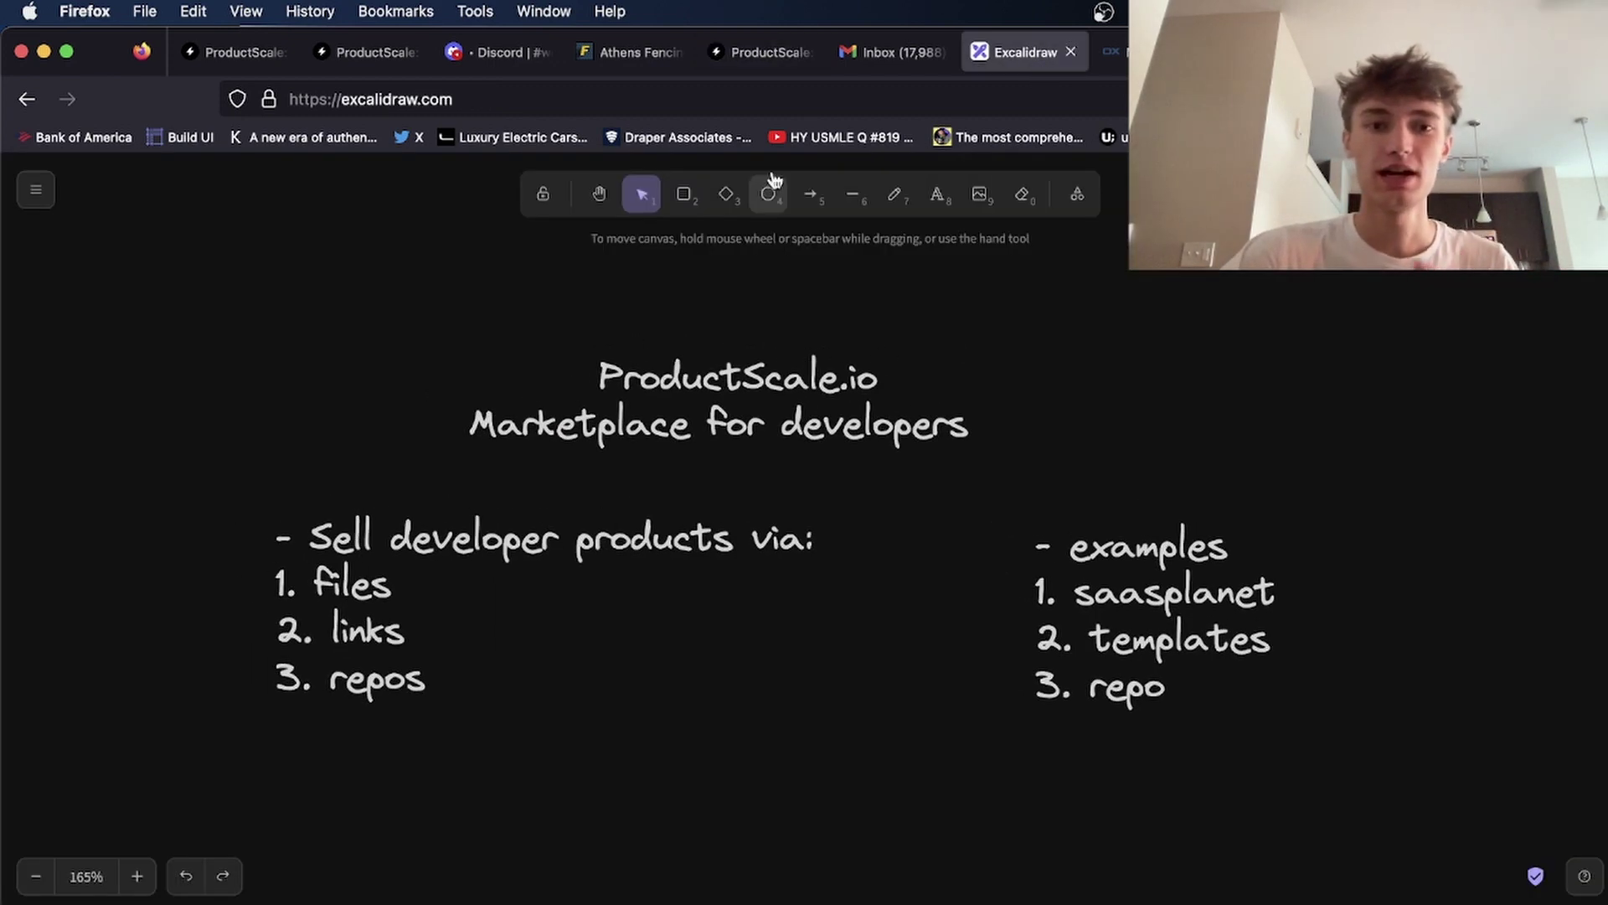
pyautogui.click(742, 60)
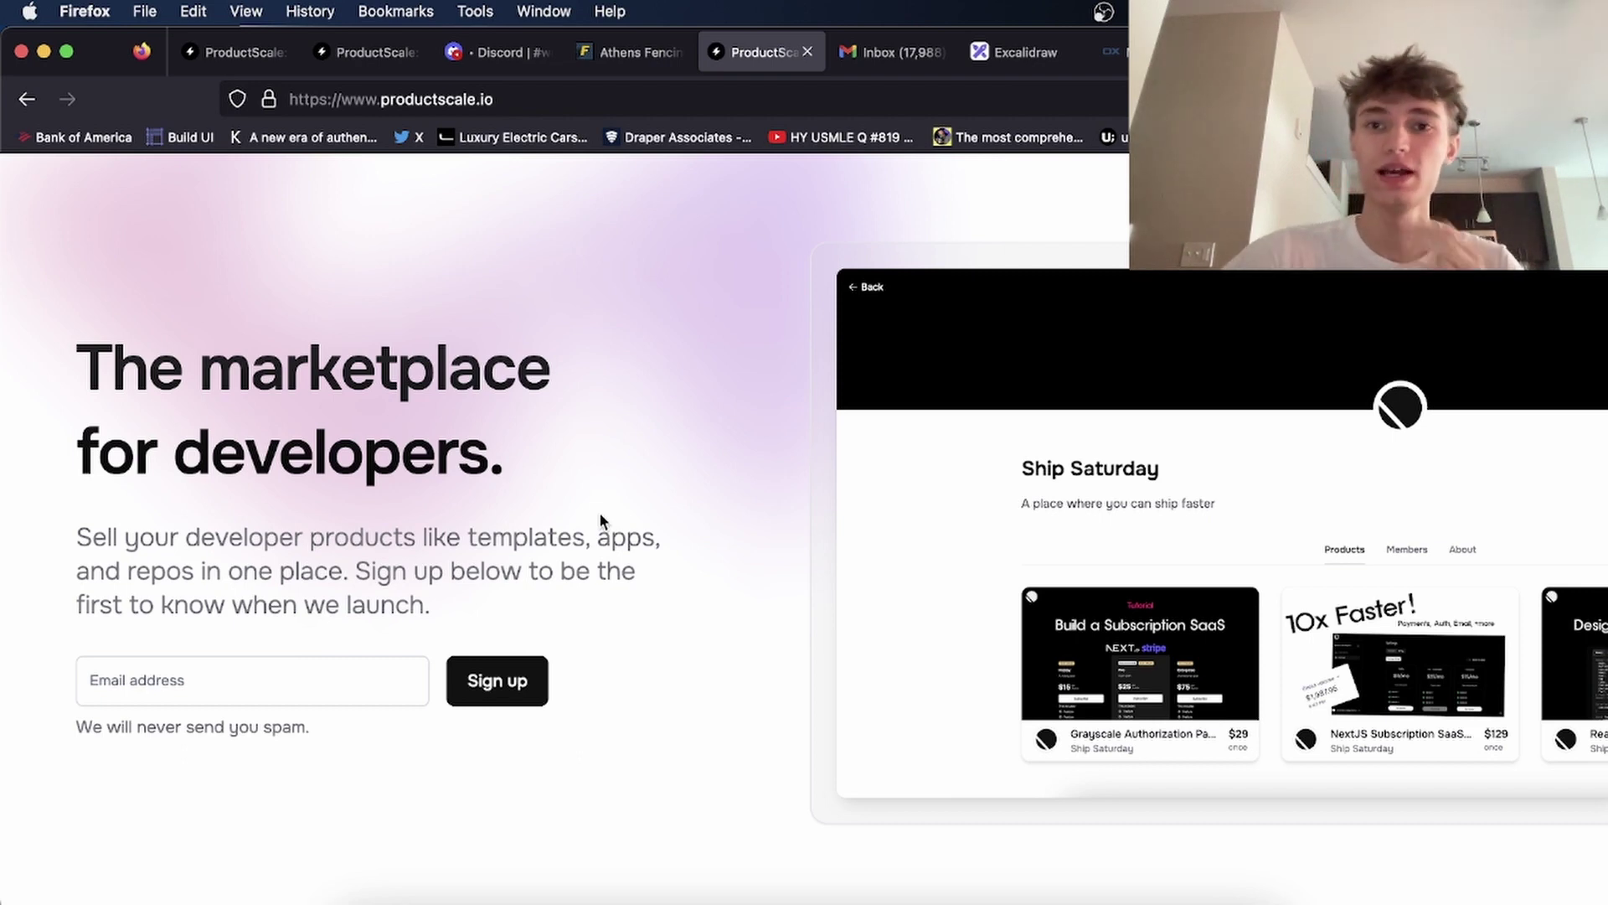
# Return to the notes canvas and start a new browser tab.
pyautogui.hotkey('ctrl', 'Tab')
pyautogui.click(1023, 52)
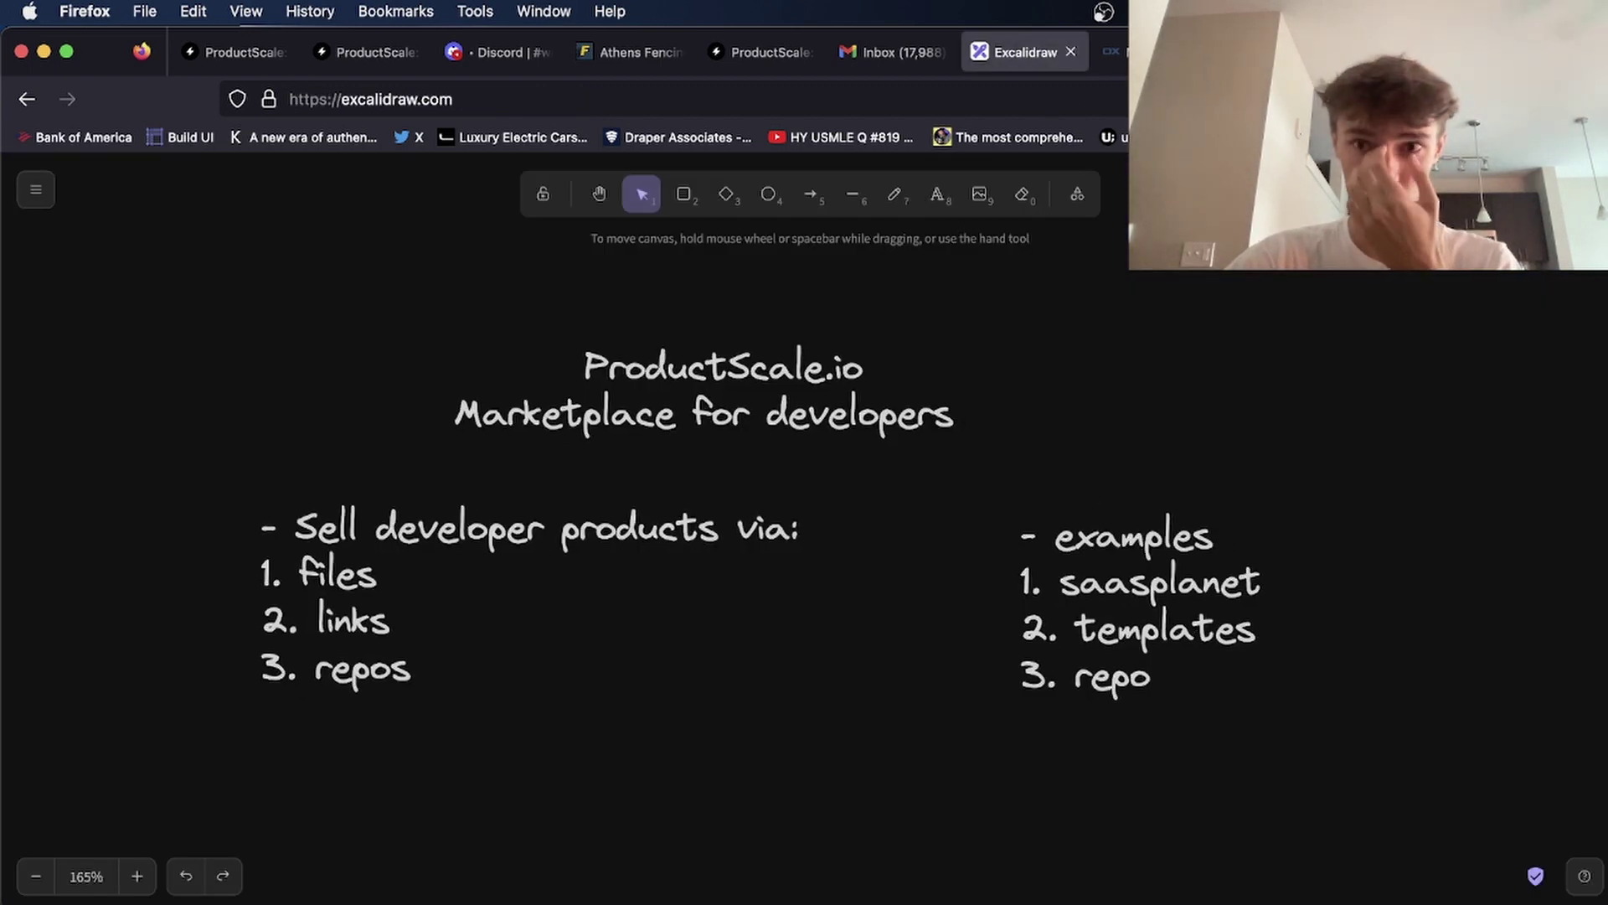
pyautogui.press('super+t')
# Load shipfa.st, view its Starter and All-in pricing, then return to the ProductScale landing page.
pyautogui.write('shipfa.st')
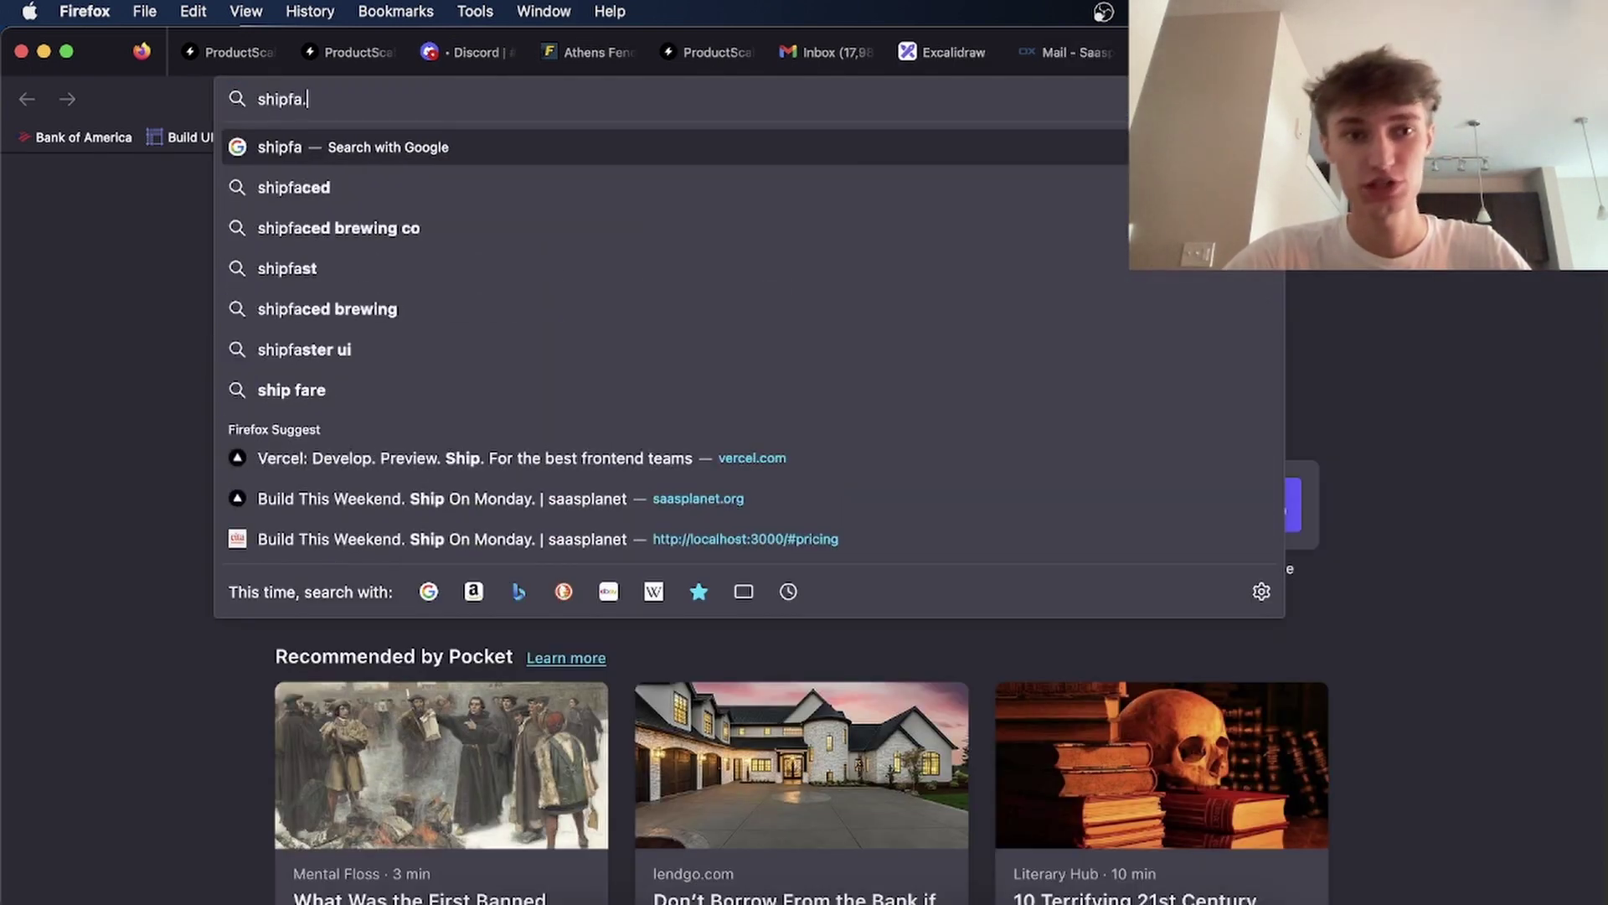
pyautogui.press('Return')
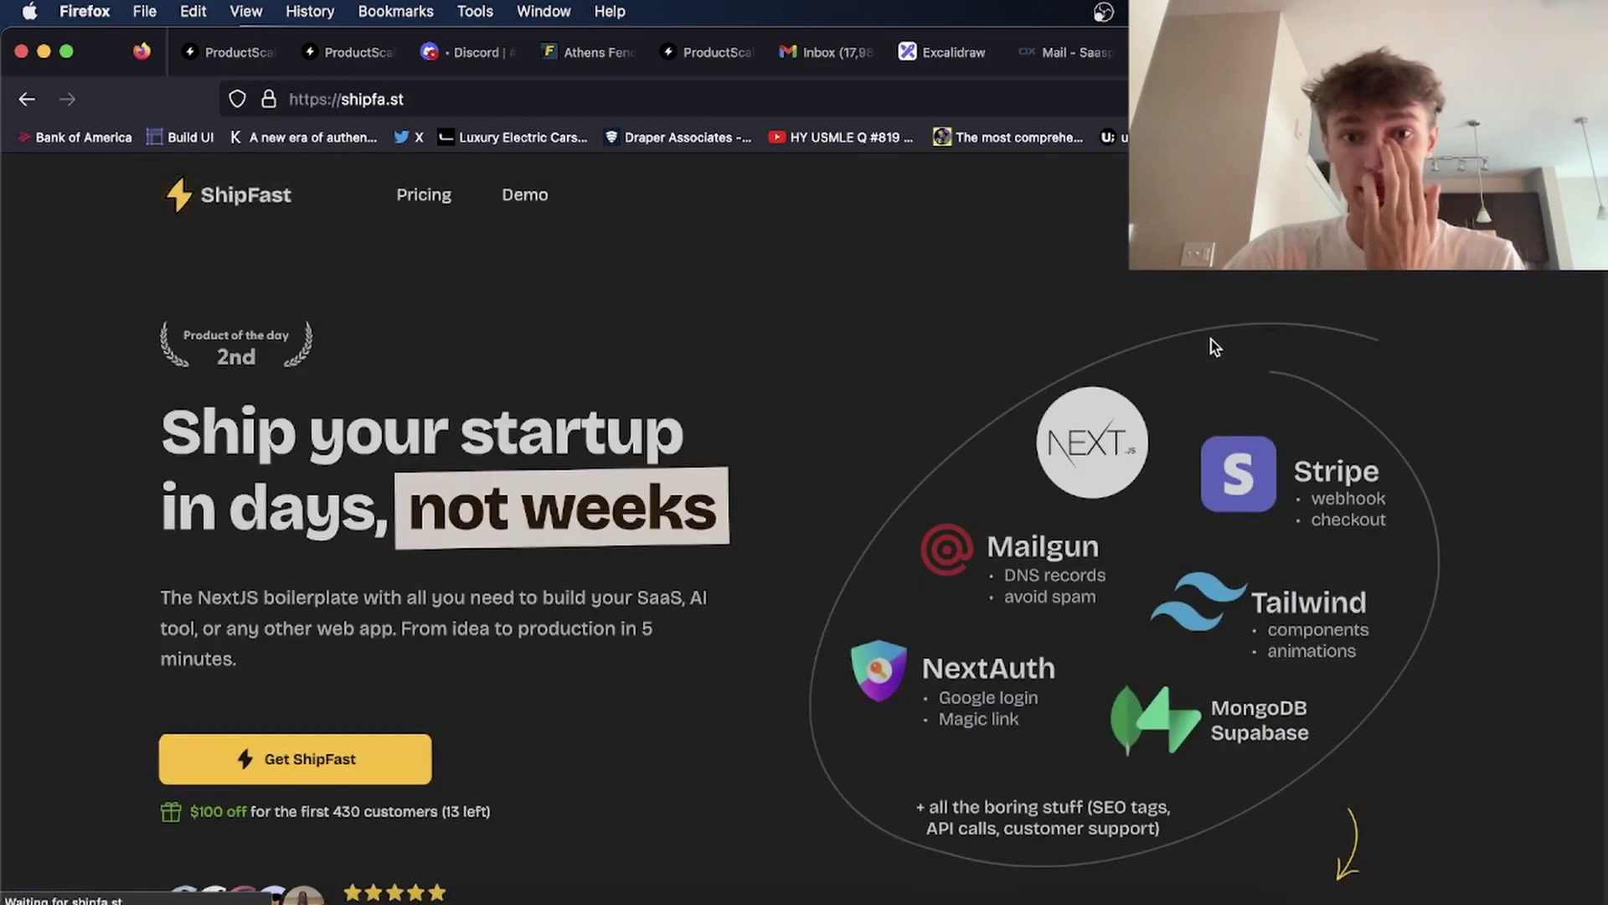
pyautogui.scroll(-10, 1212, 339)
pyautogui.scroll(-15, 1211, 340)
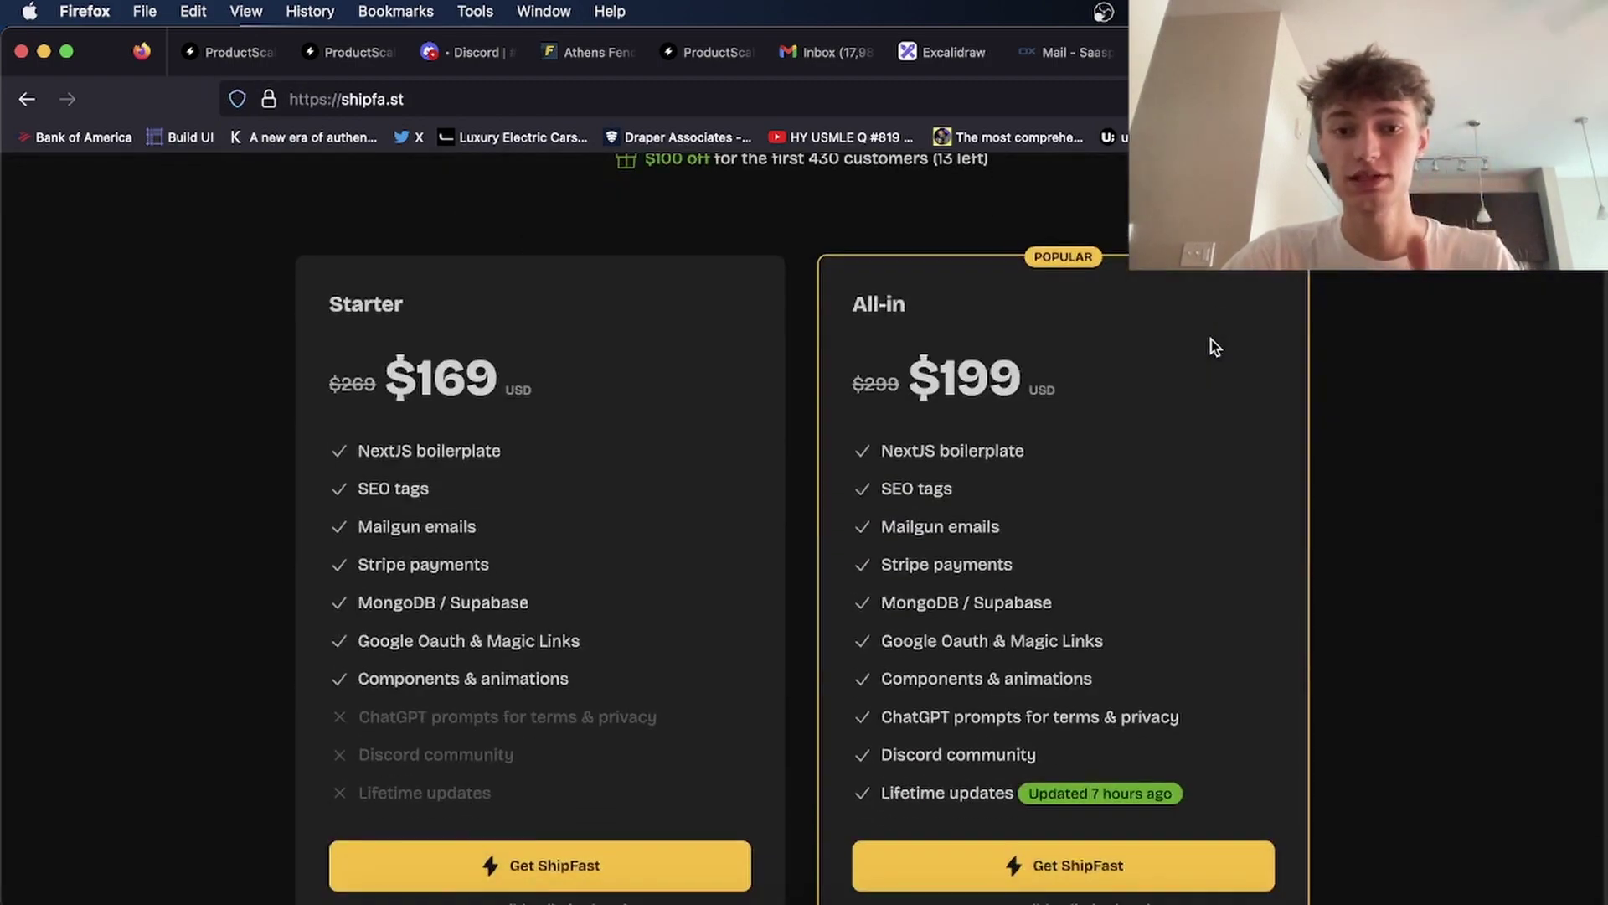
pyautogui.click(707, 52)
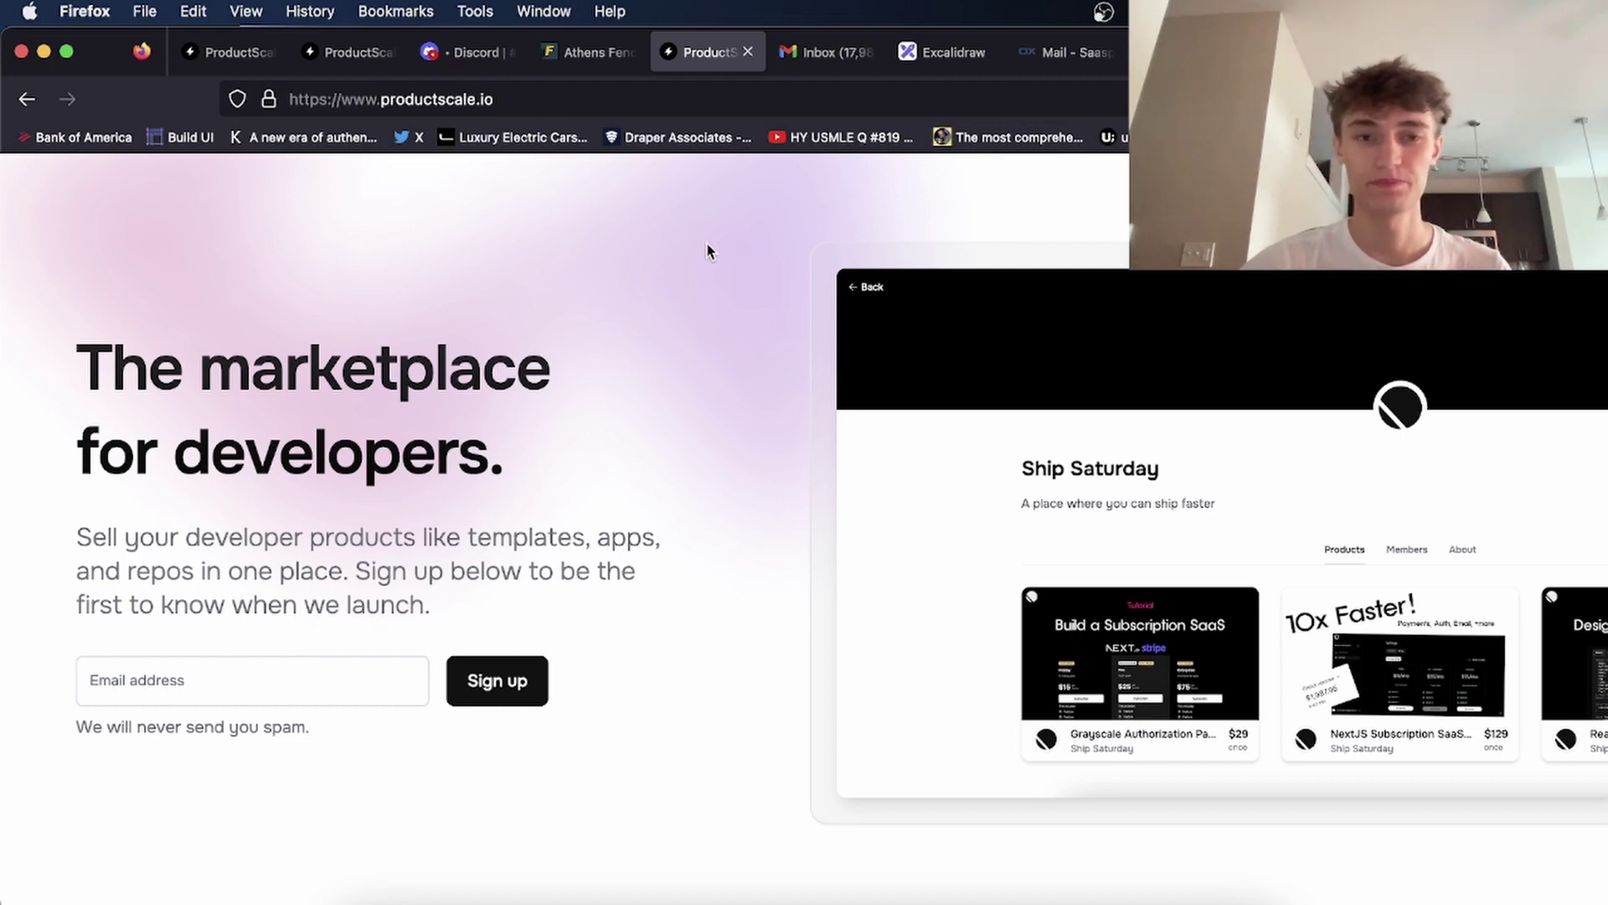
# Narrow the Firefox window and the VS Code file explorer for productscale-app.
pyautogui.moveTo(3, 414); pyautogui.dragTo(119, 414)
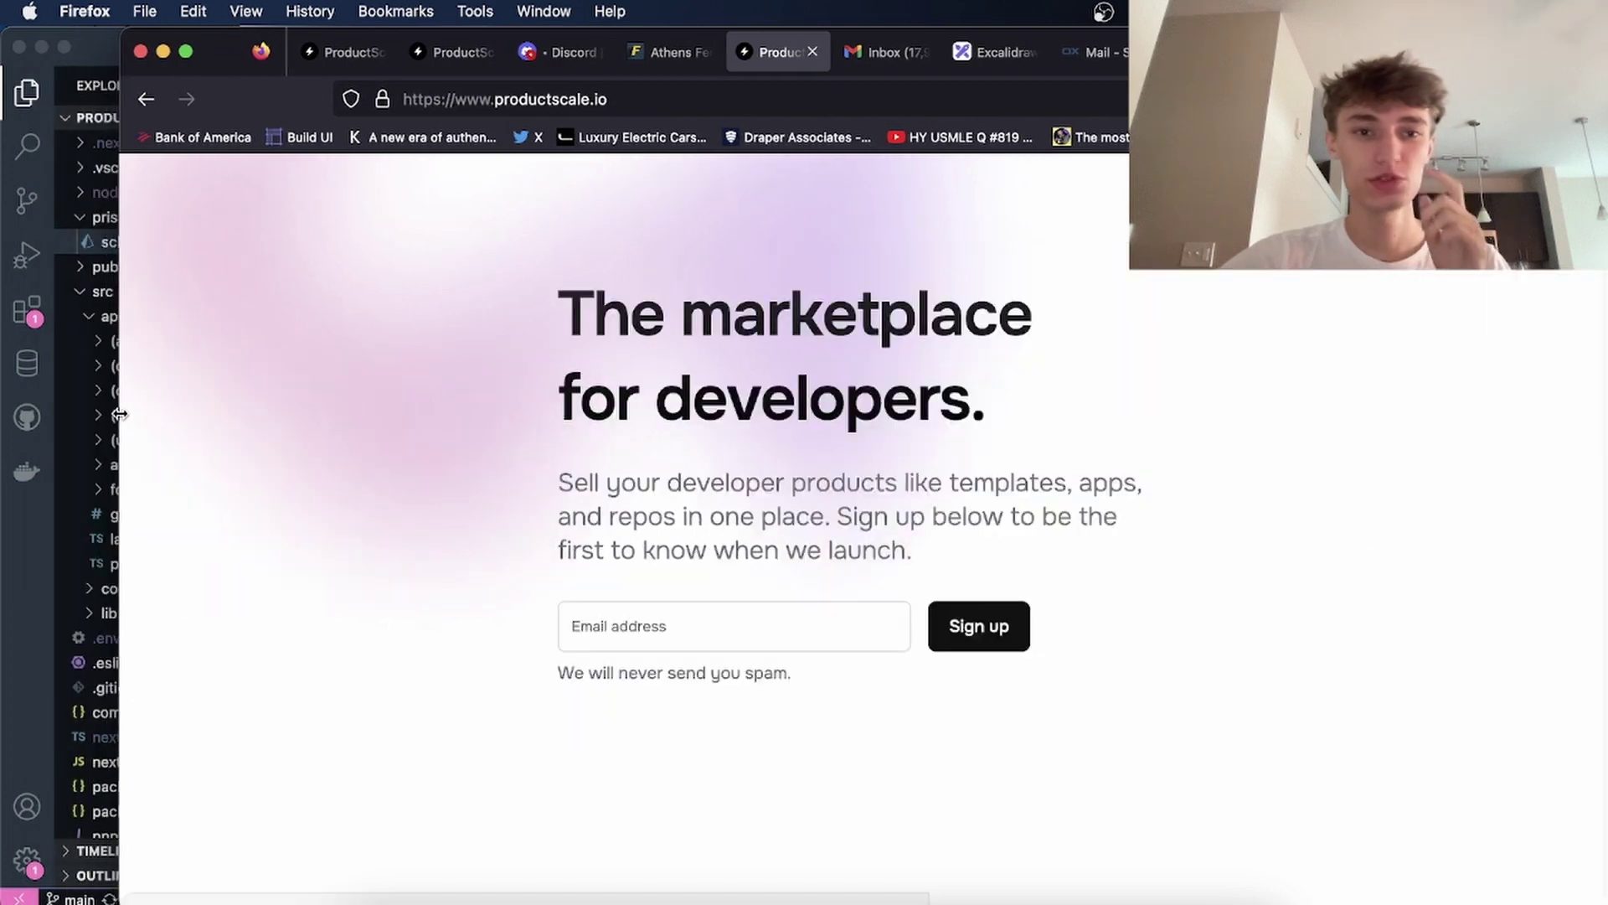
pyautogui.click(43, 556)
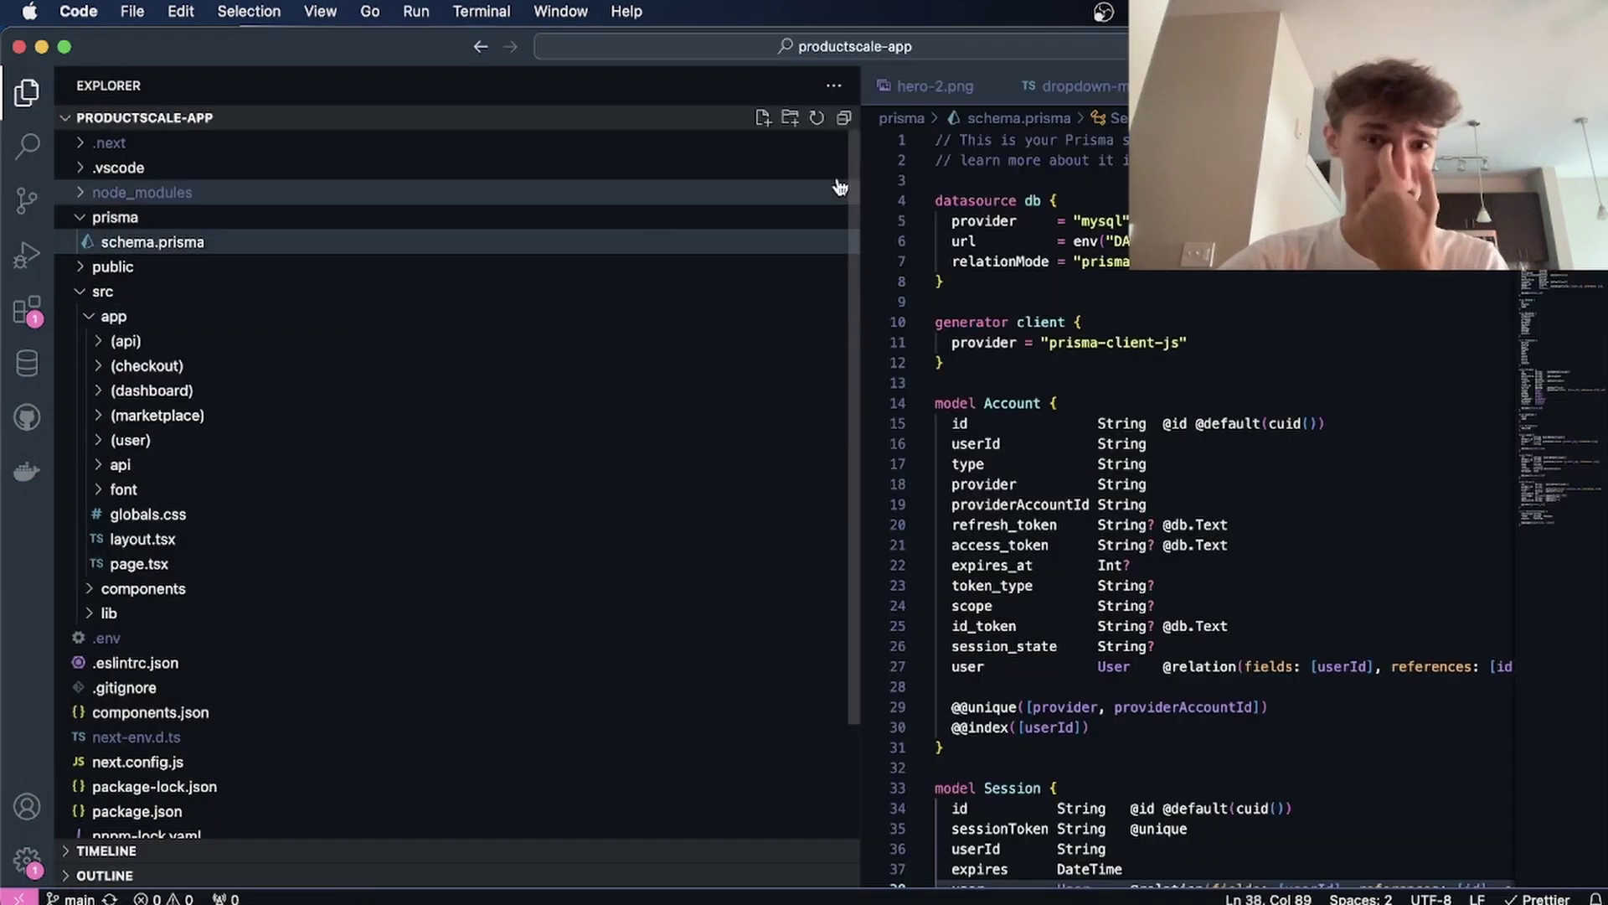
pyautogui.moveTo(860, 186); pyautogui.dragTo(787, 186)
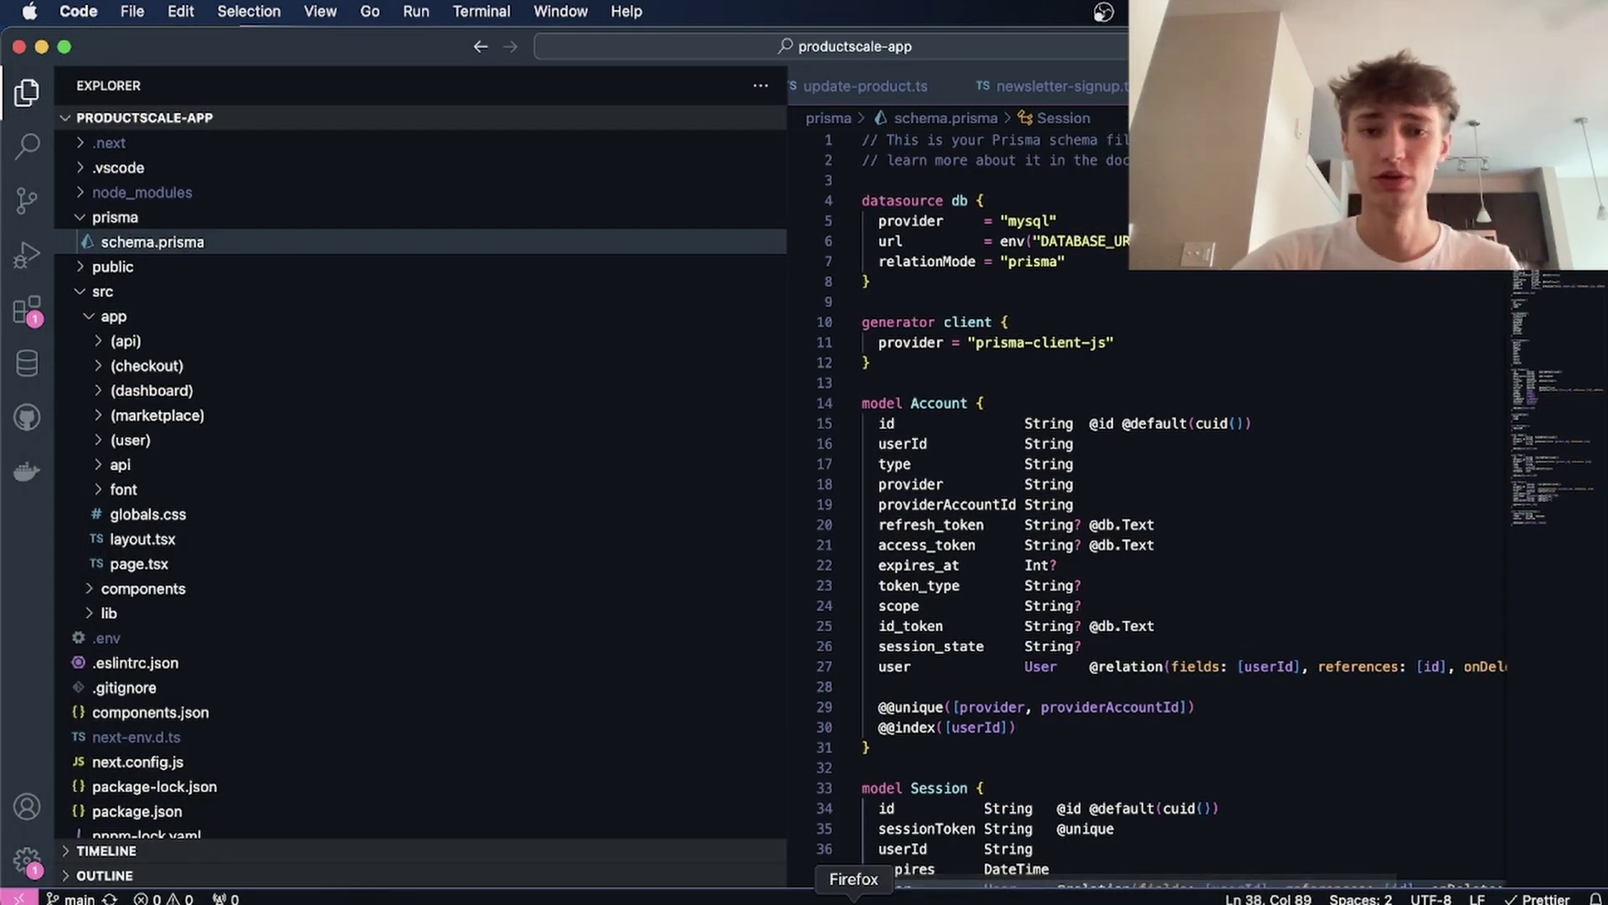
# Revisit the saasplanet.org pricing page, then bring the productscale-app code back forward.
pyautogui.click(854, 898)
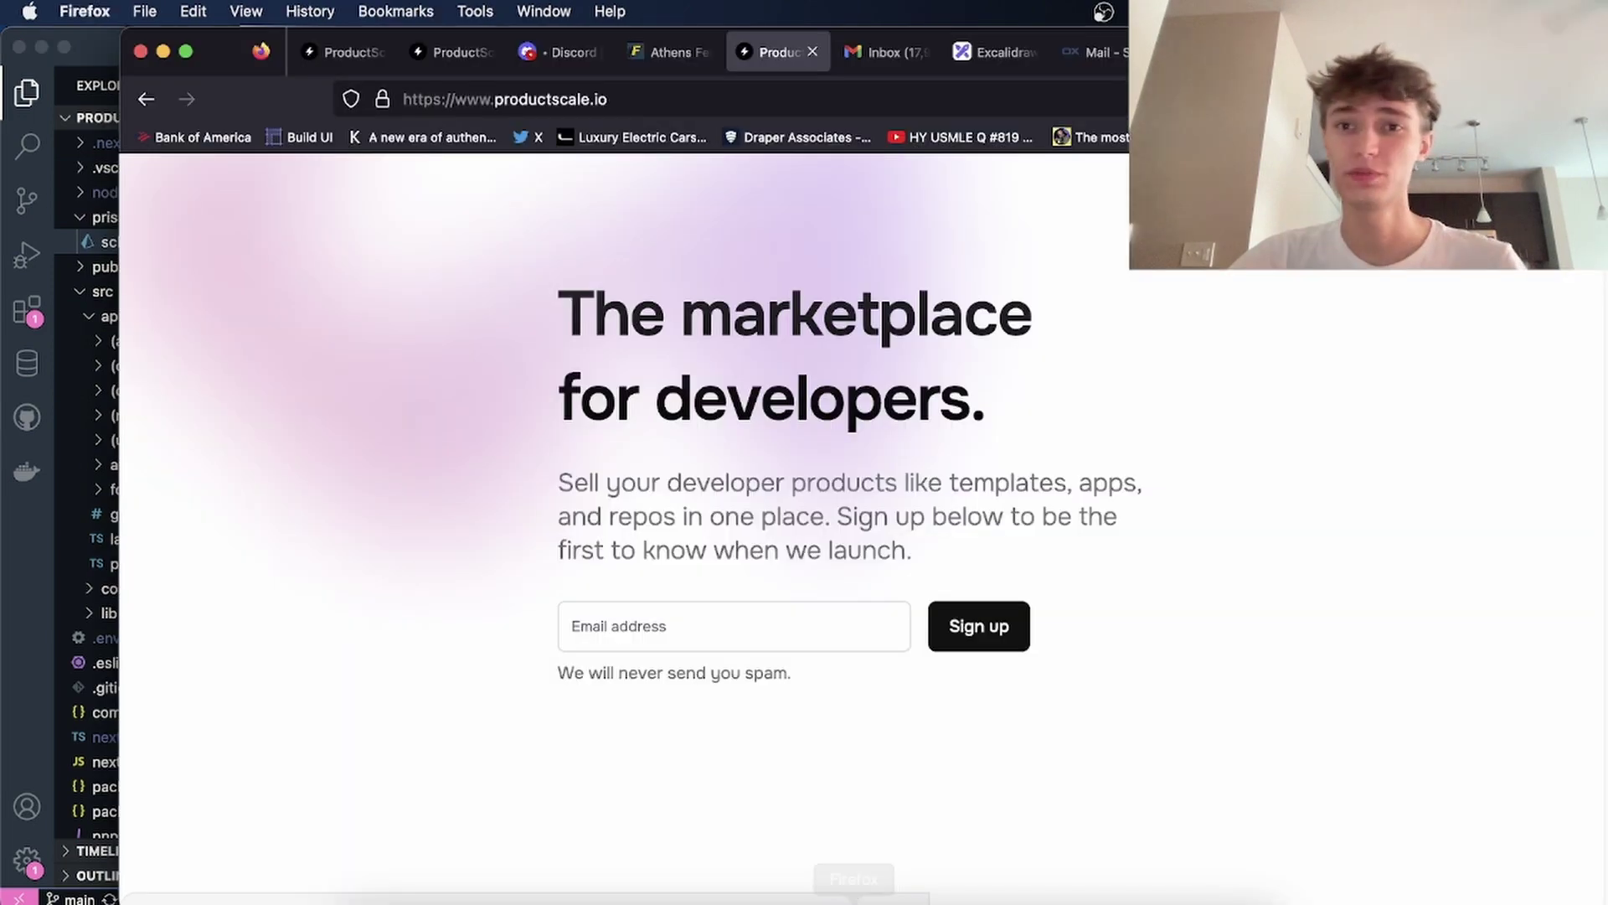
pyautogui.press('super+Left')
pyautogui.scroll(10, 991, 291)
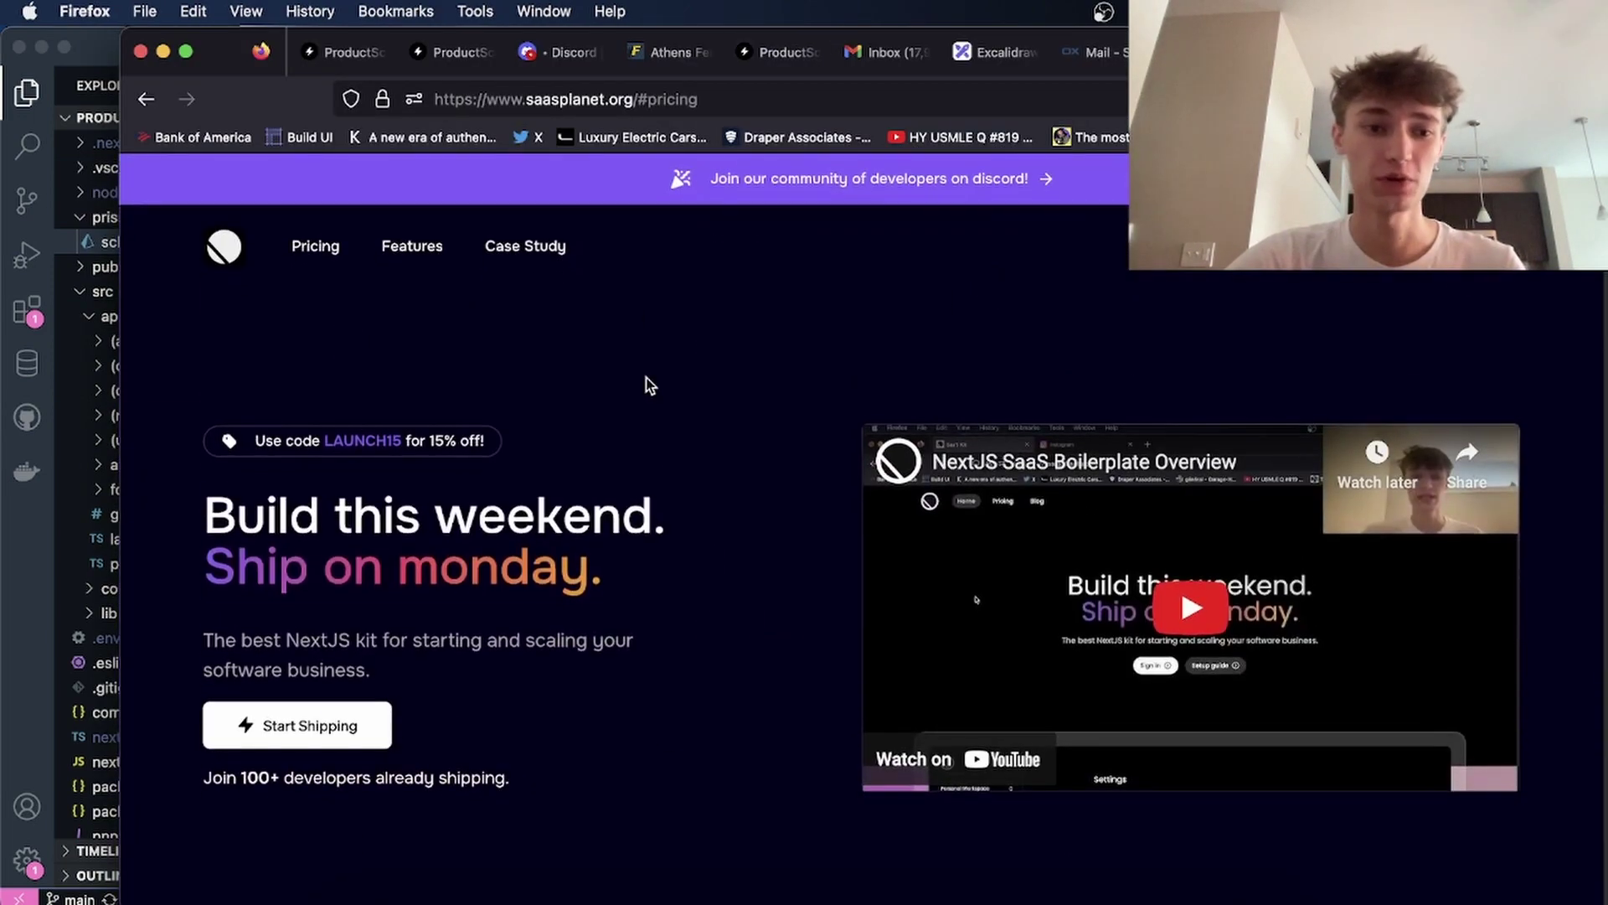
pyautogui.scroll(-15, 646, 384)
pyautogui.click(33, 531)
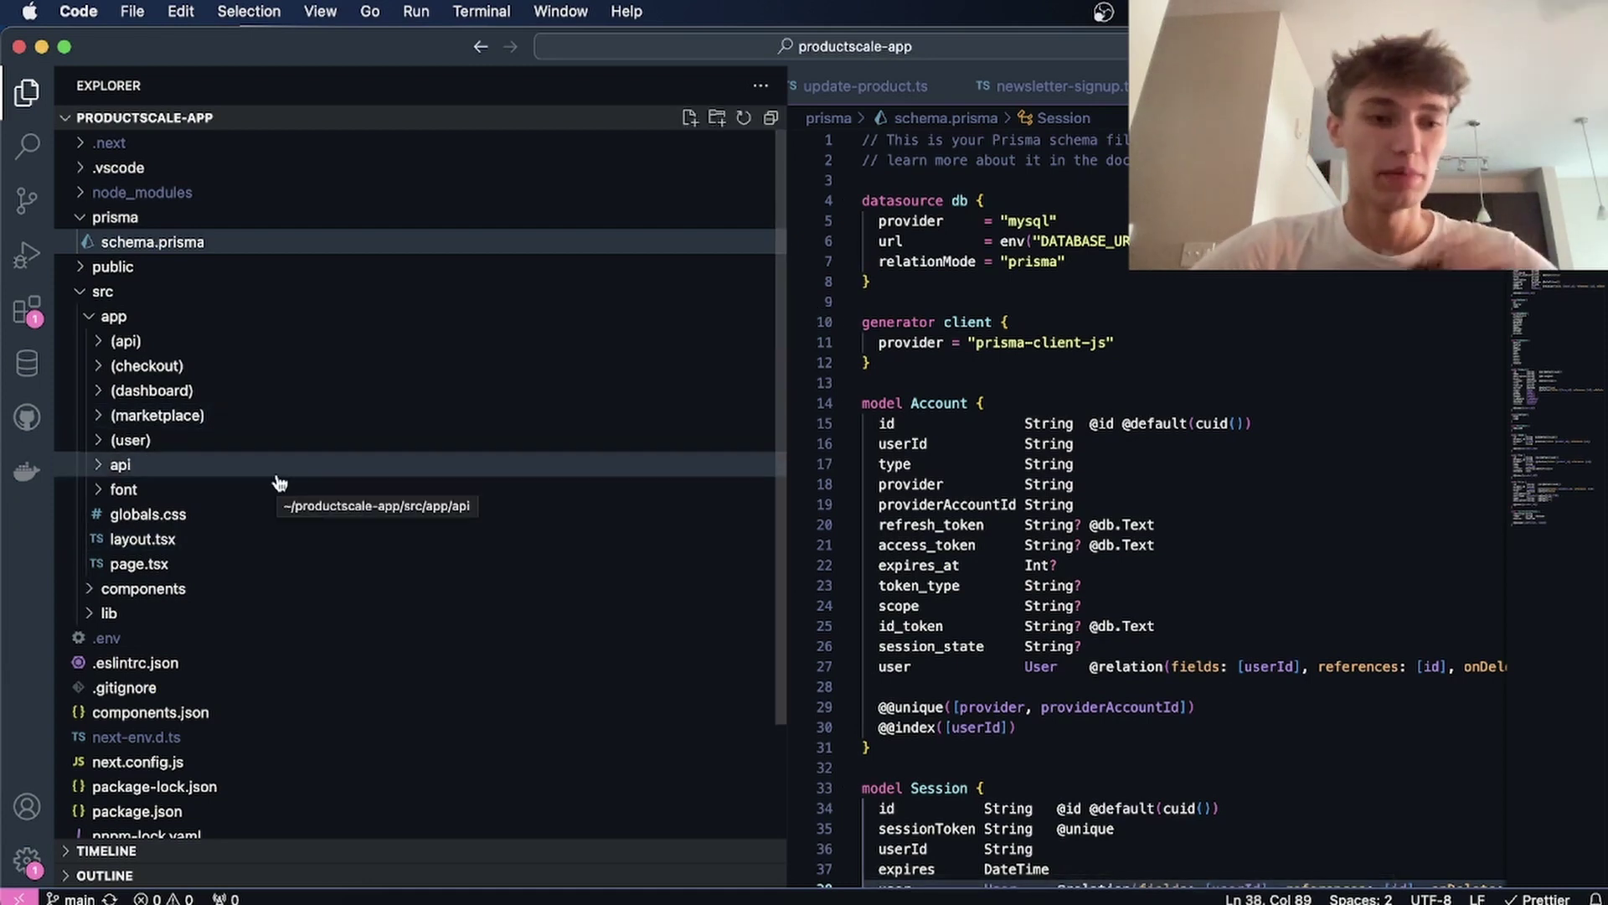
# Expand and collapse the (user), (marketplace) and (checkout) route folders in the Explorer.
pyautogui.click(192, 442)
pyautogui.click(188, 417)
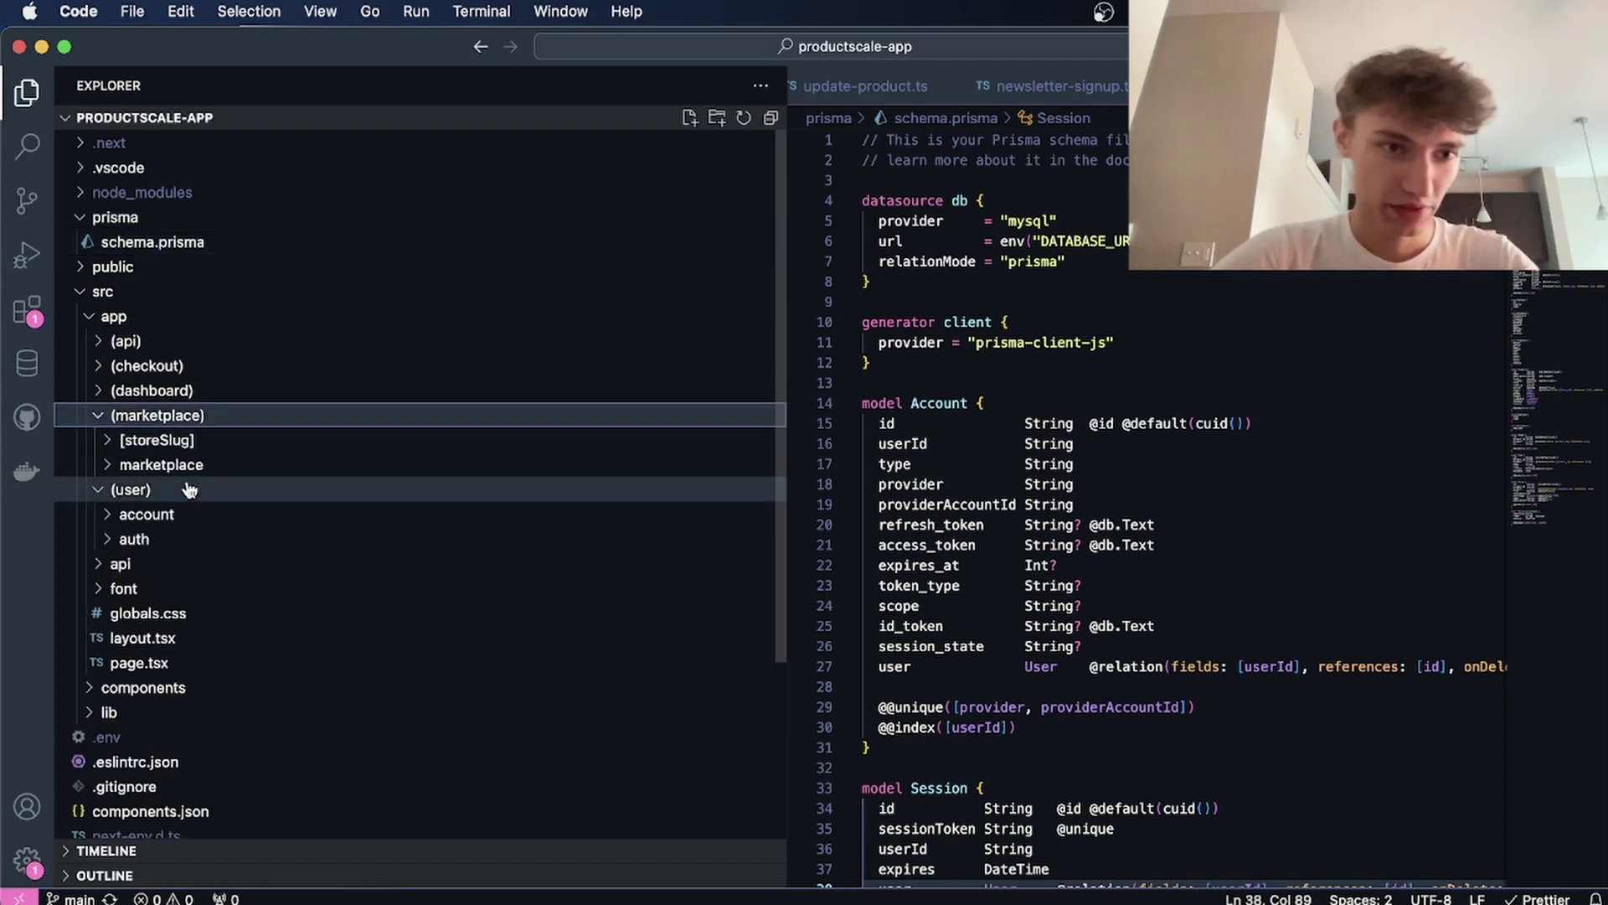
pyautogui.click(185, 492)
pyautogui.click(181, 416)
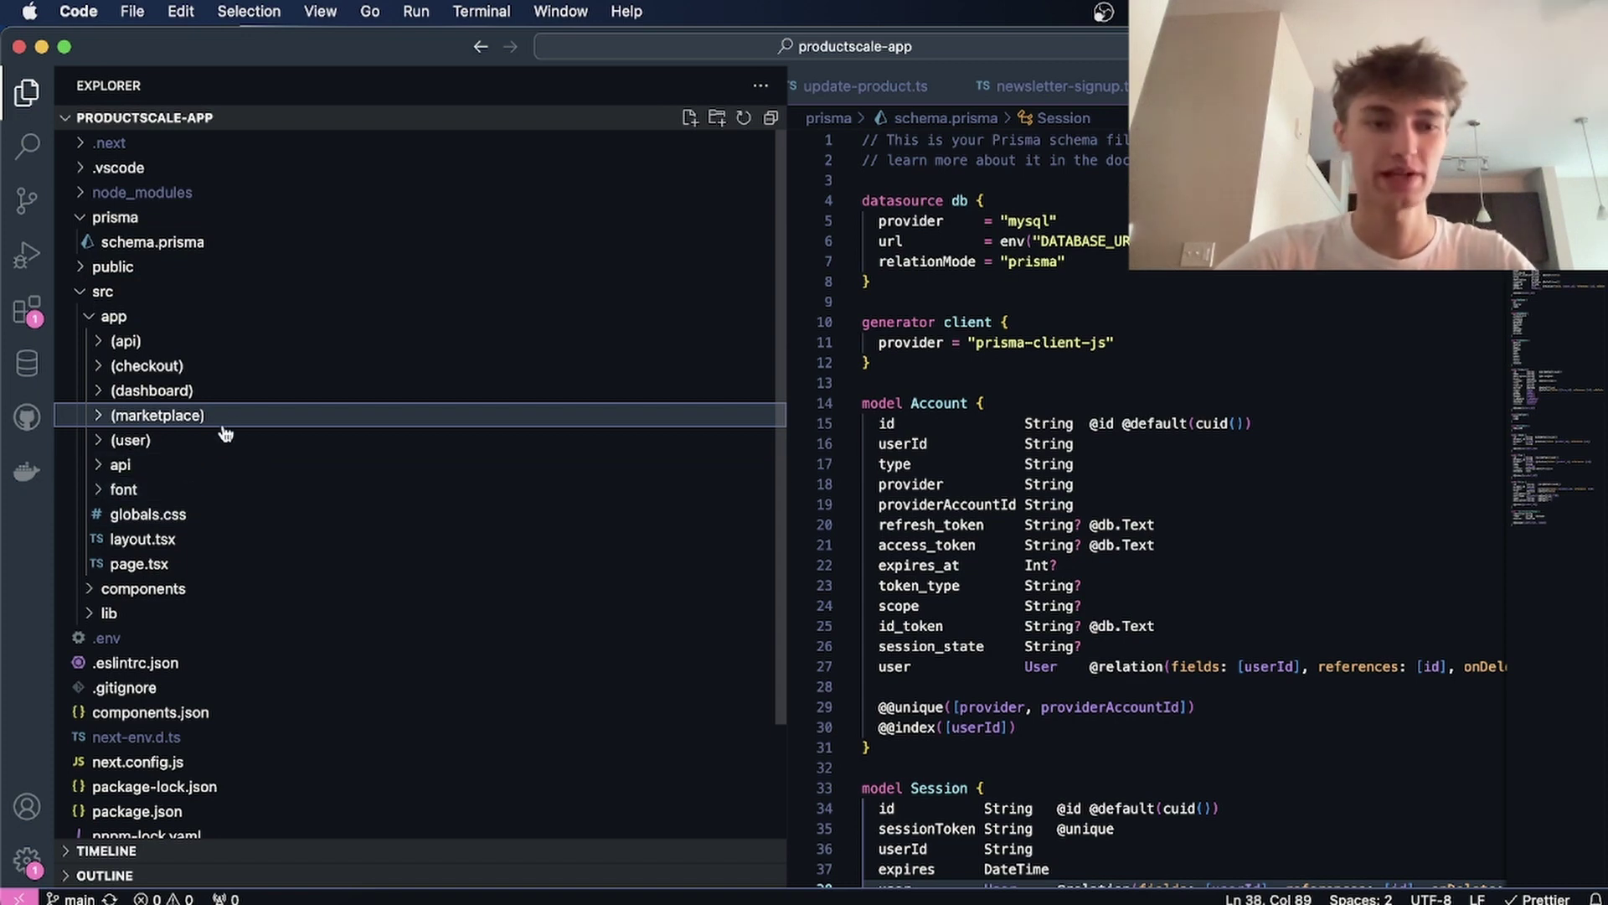
pyautogui.click(223, 366)
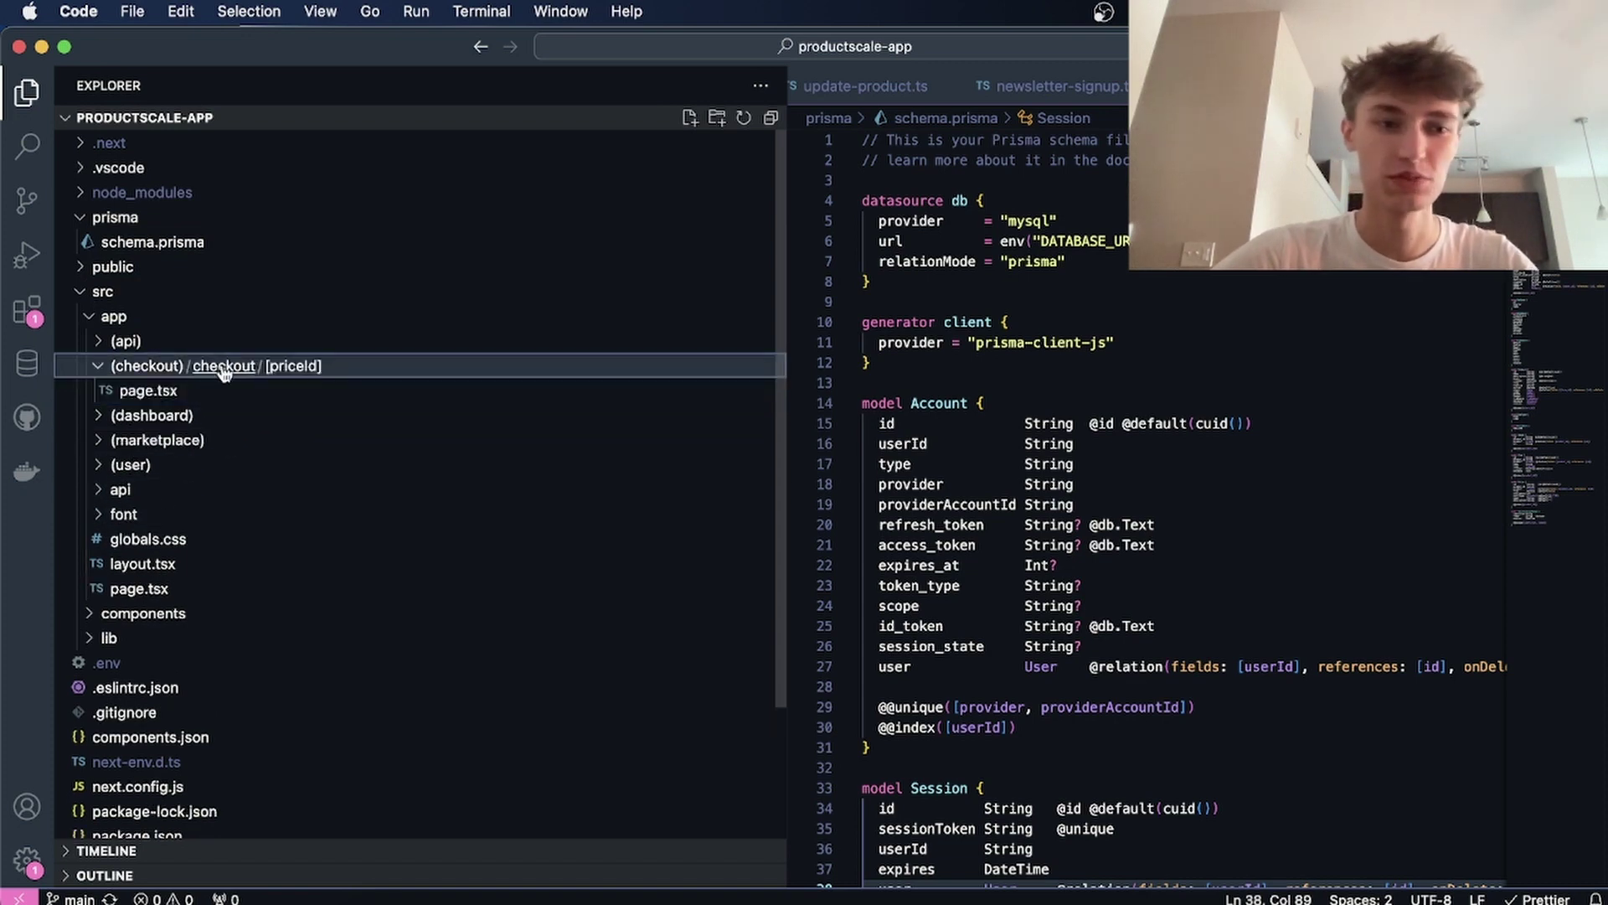
pyautogui.click(223, 366)
pyautogui.scroll(-5, 435, 410)
pyautogui.scroll(3, 354, 351)
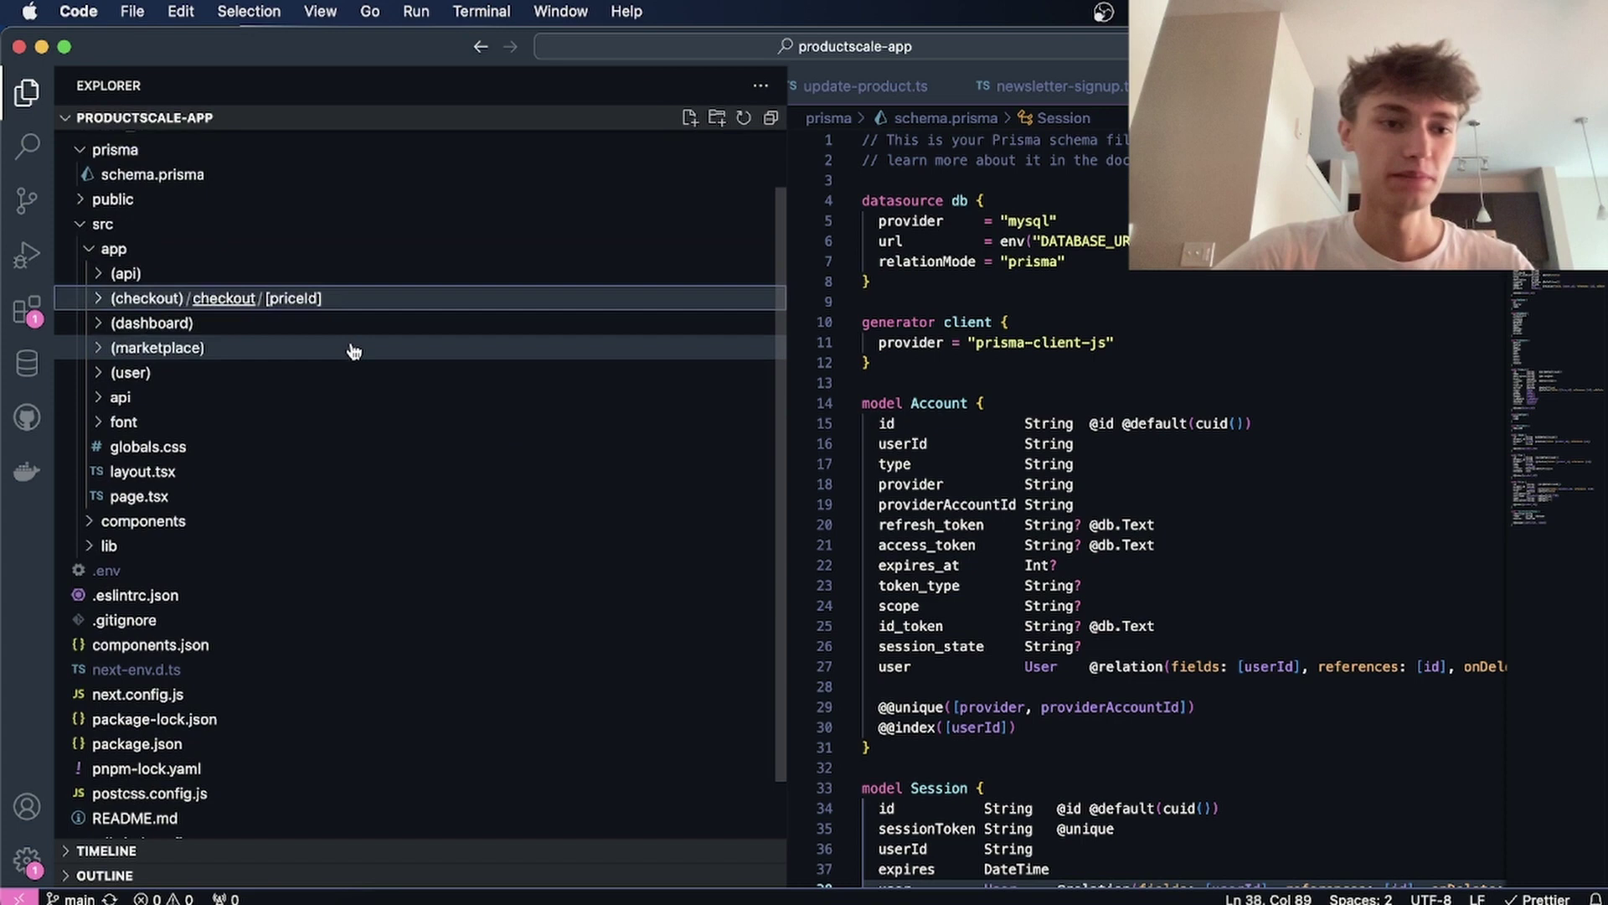
pyautogui.scroll(2, 354, 351)
# Expand the components, ui and forms folders to locate the form components.
pyautogui.click(244, 575)
pyautogui.scroll(-3, 244, 575)
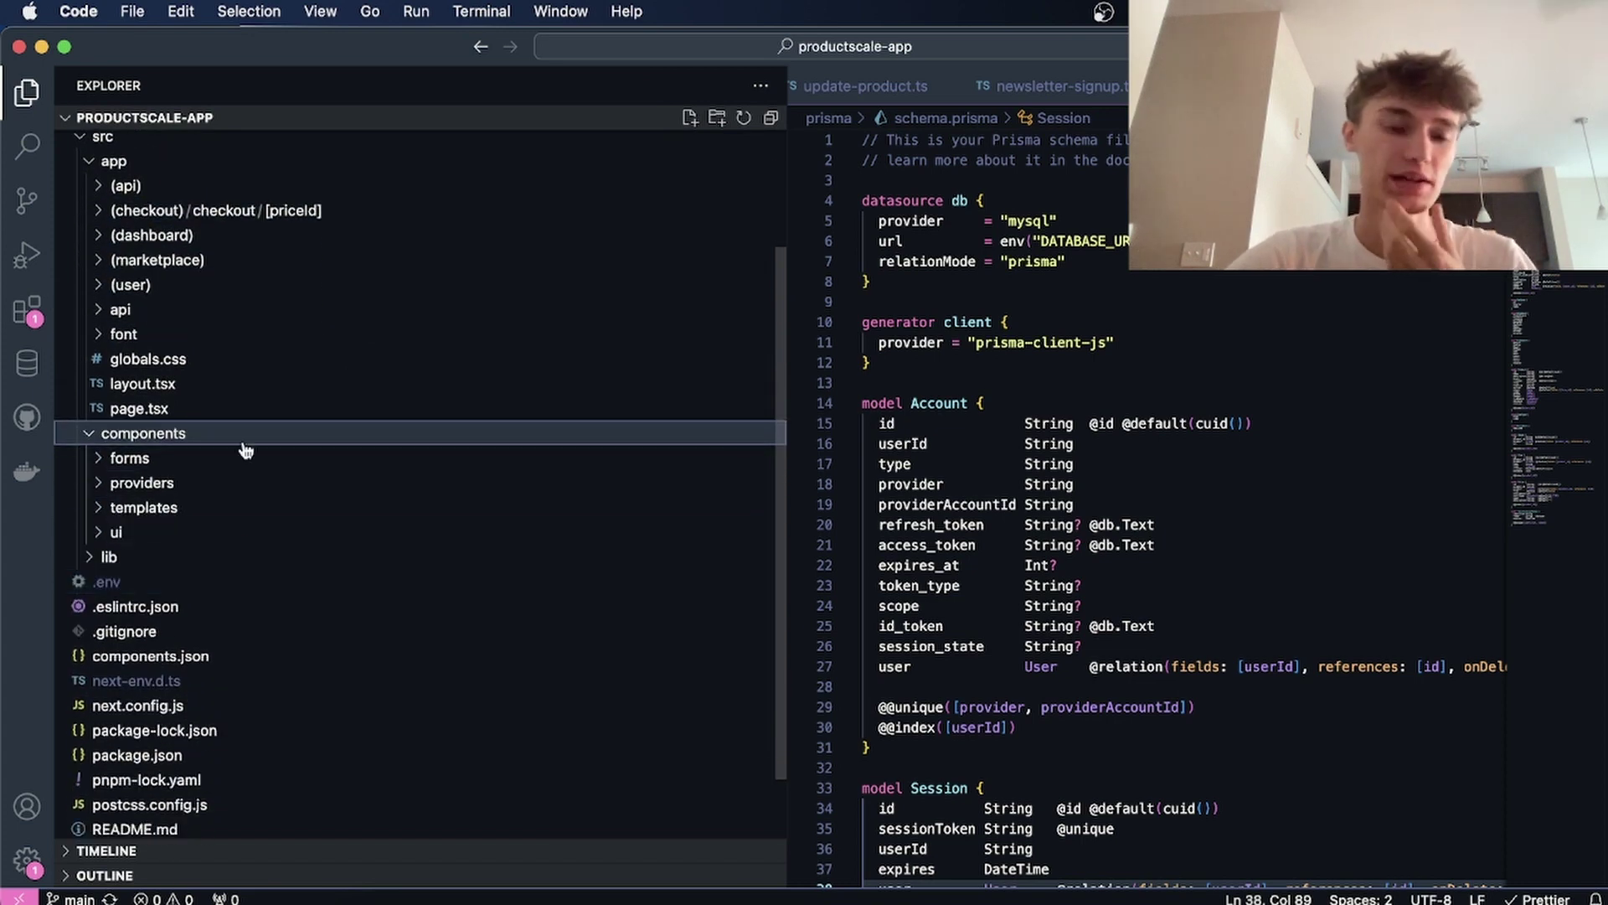
pyautogui.click(248, 536)
pyautogui.scroll(-5, 248, 540)
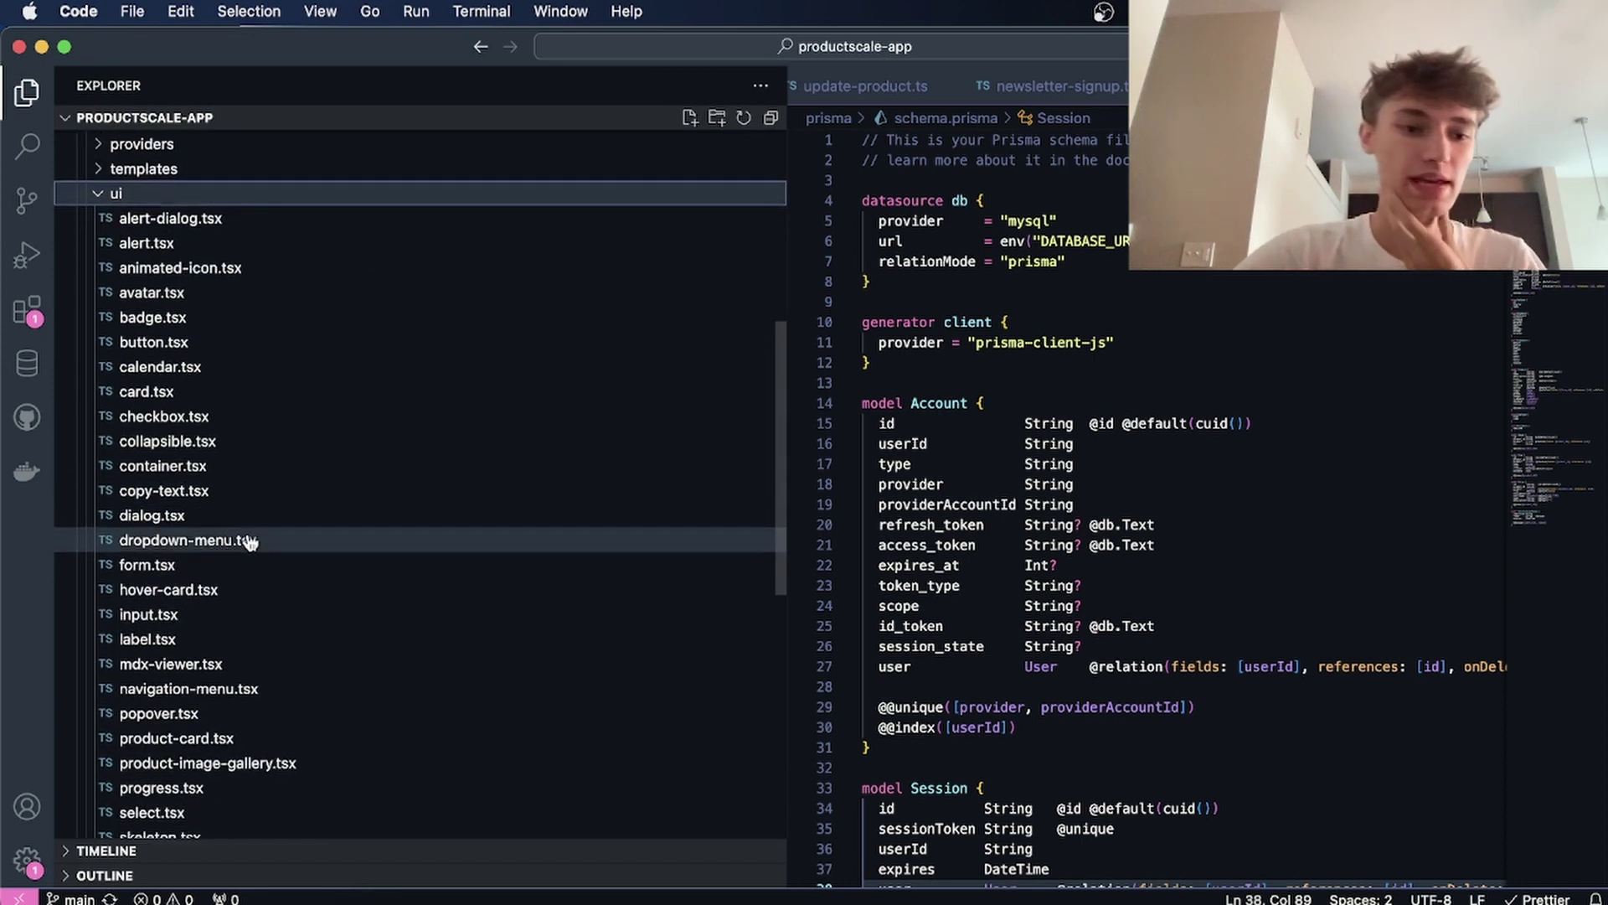
pyautogui.scroll(-3, 251, 538)
pyautogui.scroll(3, 252, 545)
pyautogui.scroll(1, 257, 568)
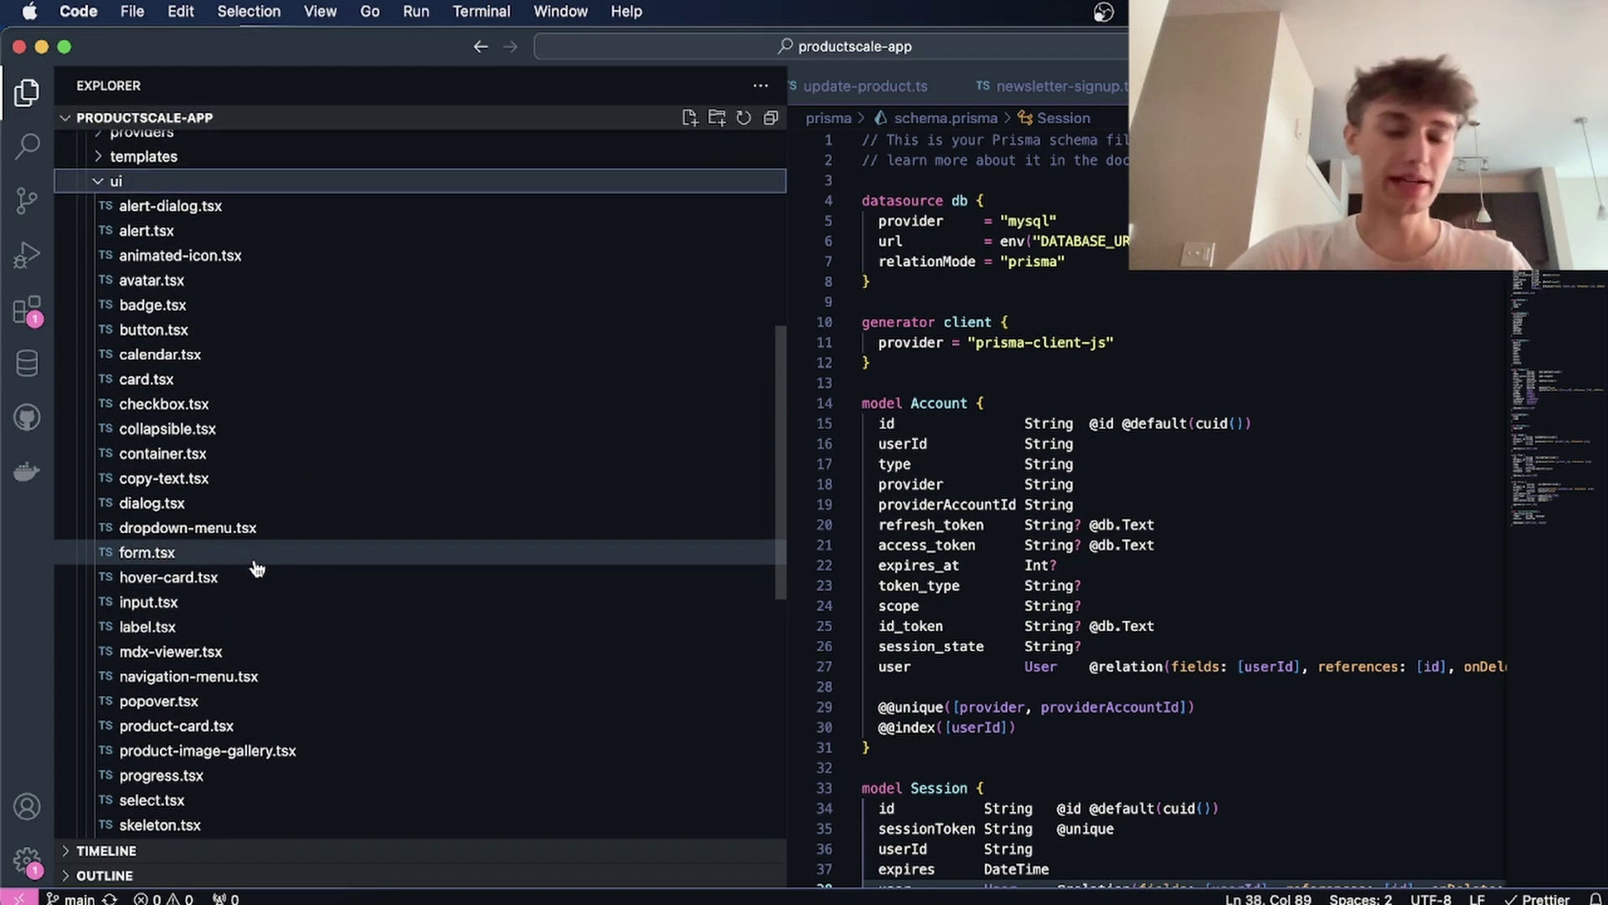
pyautogui.scroll(-5, 270, 617)
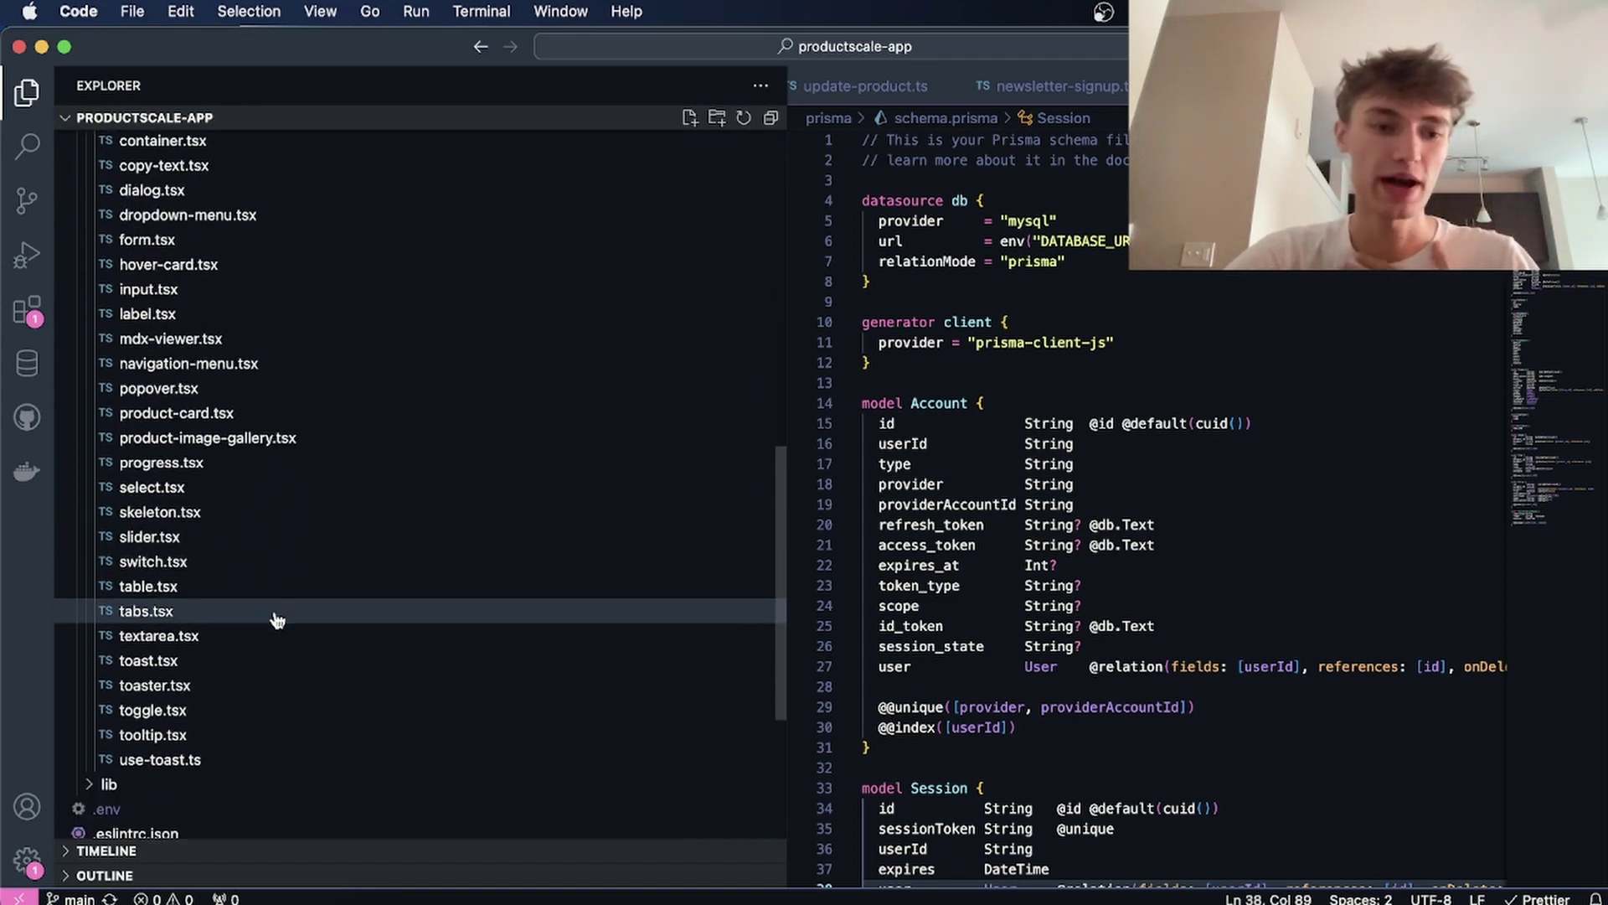
pyautogui.scroll(1, 269, 617)
pyautogui.scroll(6, 277, 617)
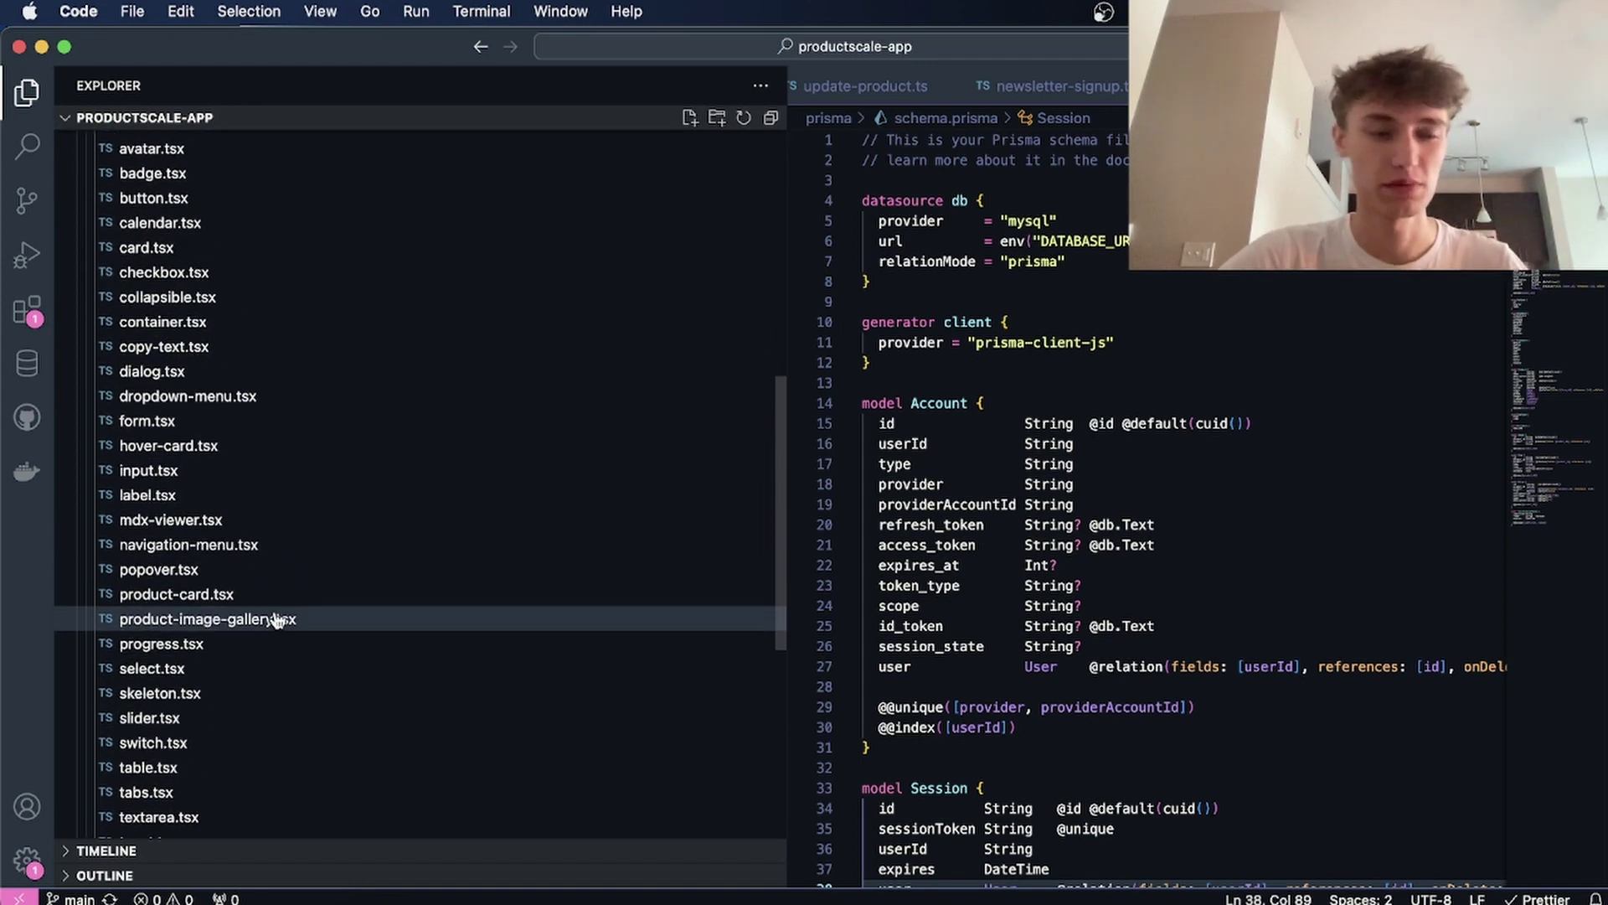
pyautogui.click(157, 317)
pyautogui.scroll(1, 192, 394)
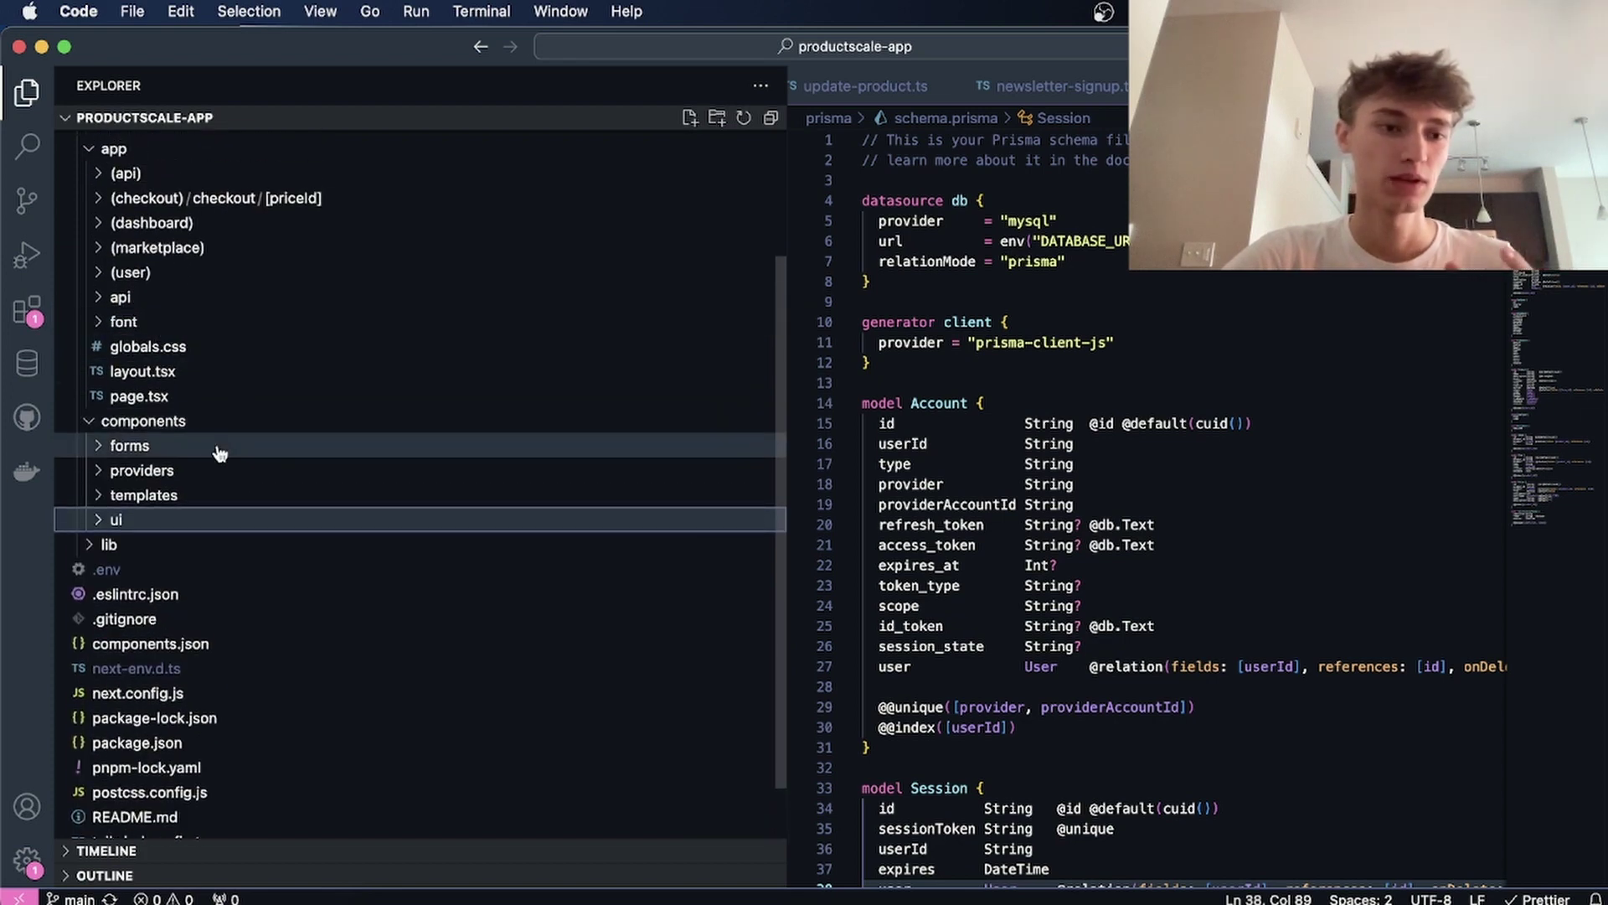
pyautogui.click(215, 448)
pyautogui.scroll(-2, 215, 544)
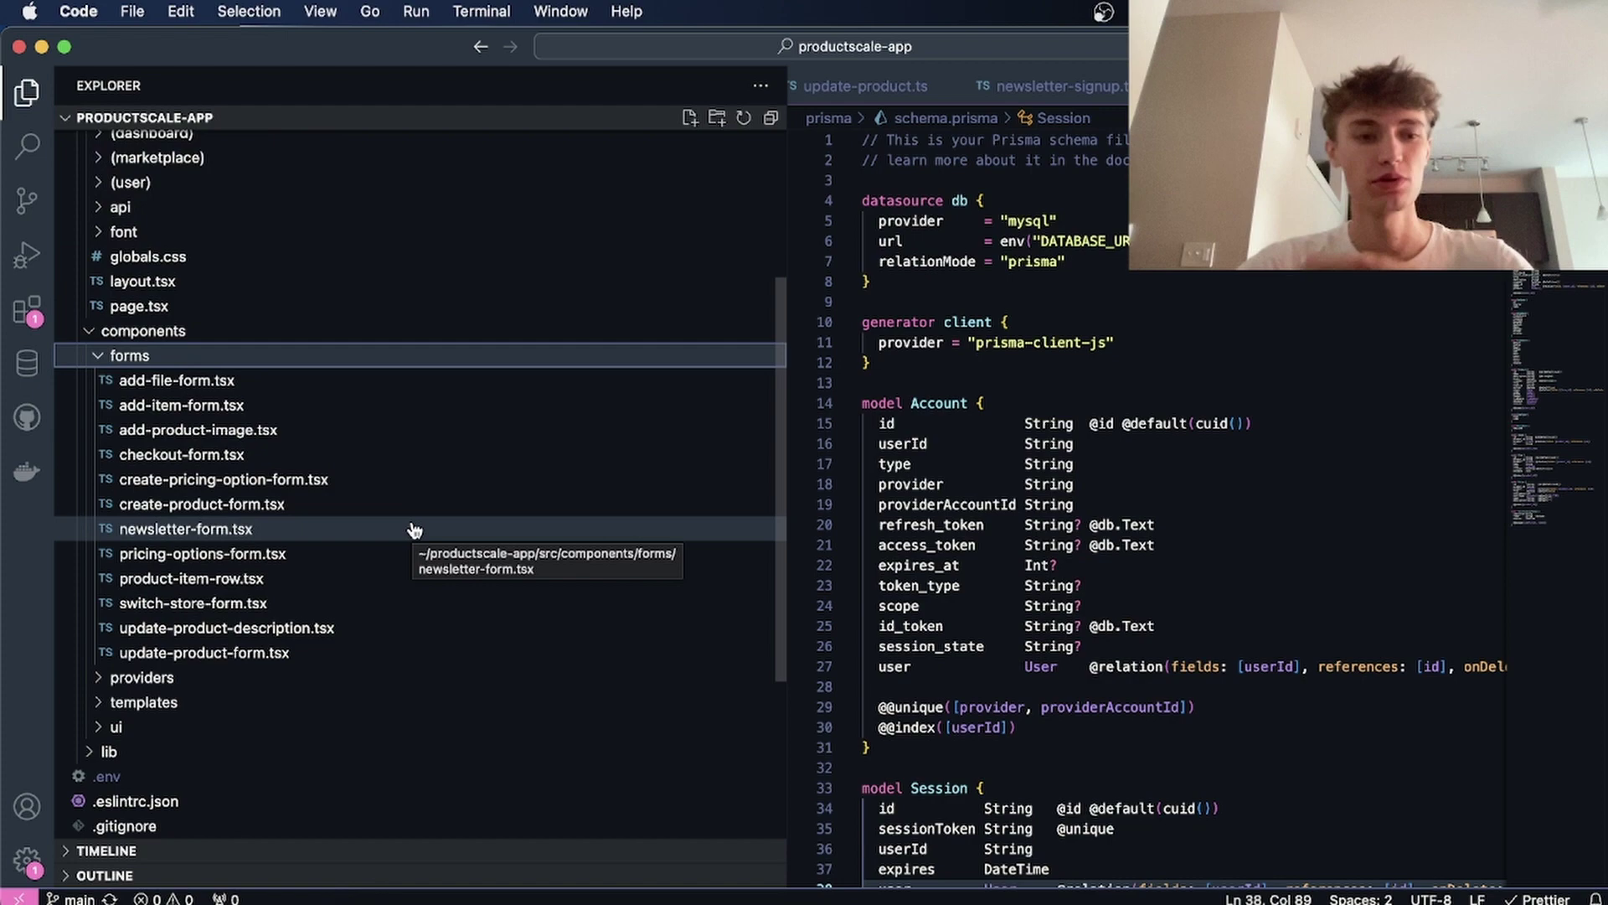
# Open add-file-form.tsx and review its FileUploader import and "Item added" toast in onSubmit.
pyautogui.click(301, 380)
pyautogui.click(1170, 483)
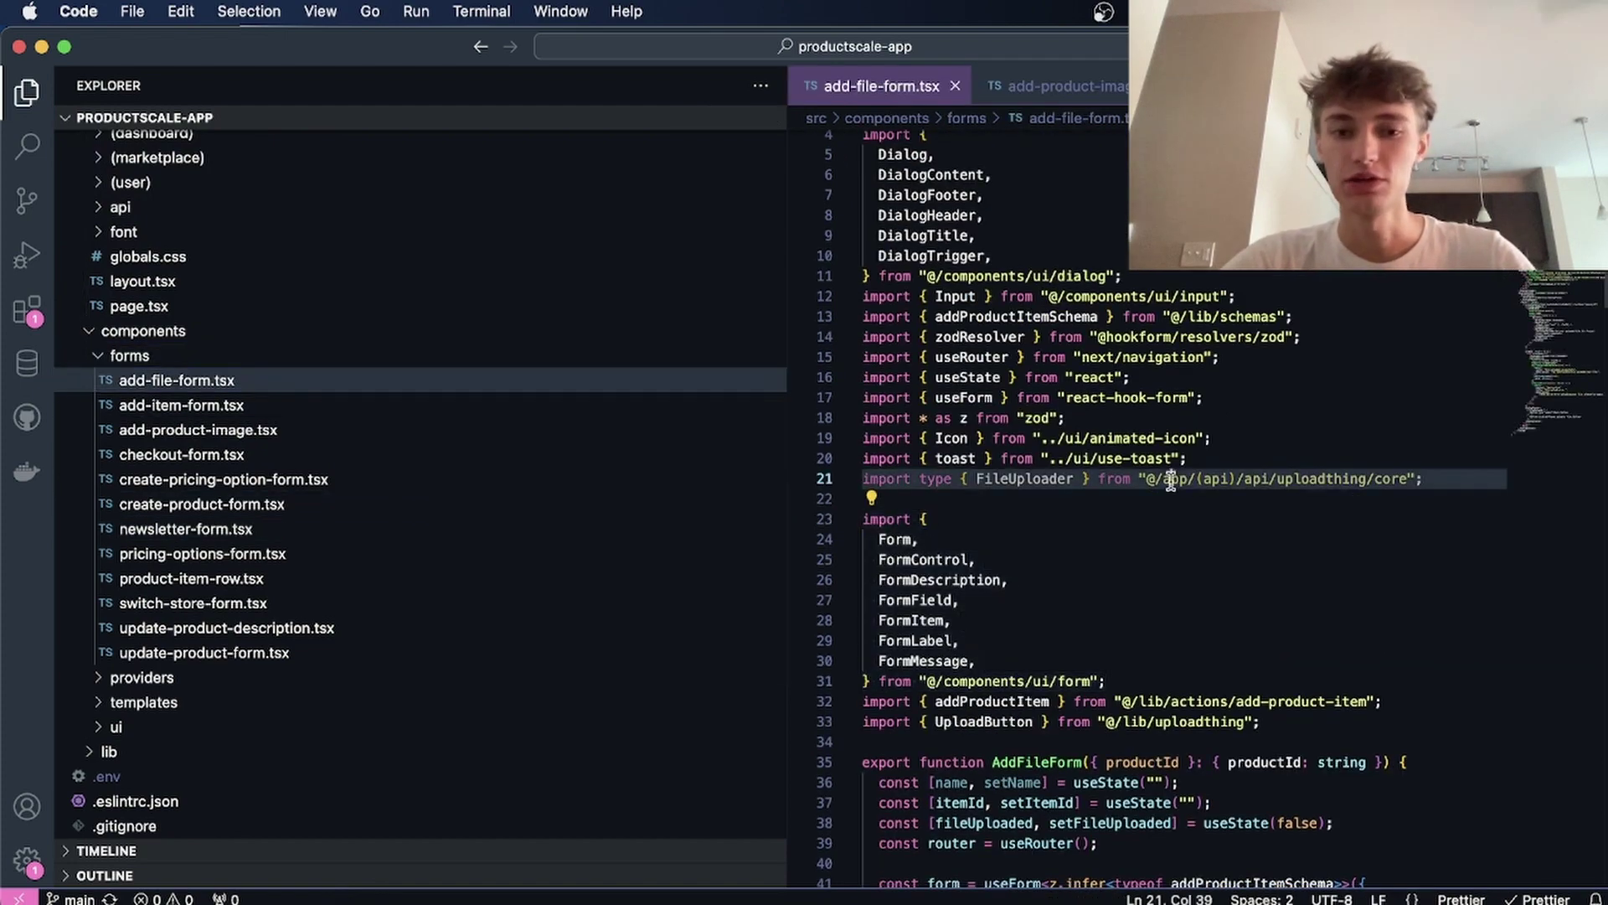
pyautogui.scroll(-10, 1170, 483)
pyautogui.click(1168, 481)
pyautogui.scroll(-2, 1168, 481)
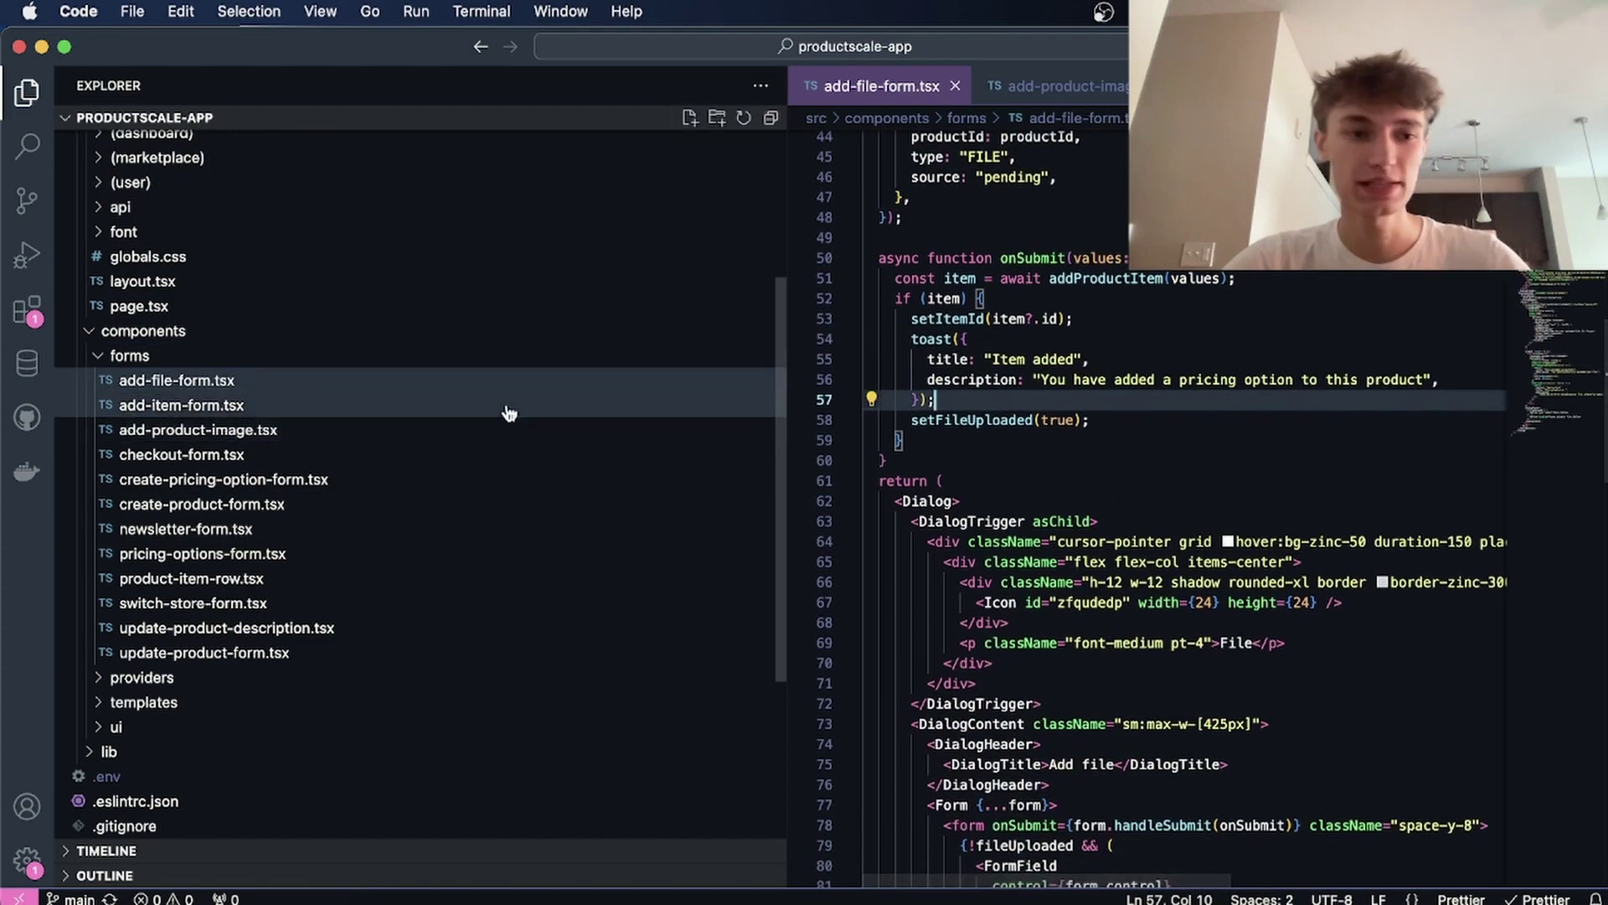
pyautogui.click(293, 382)
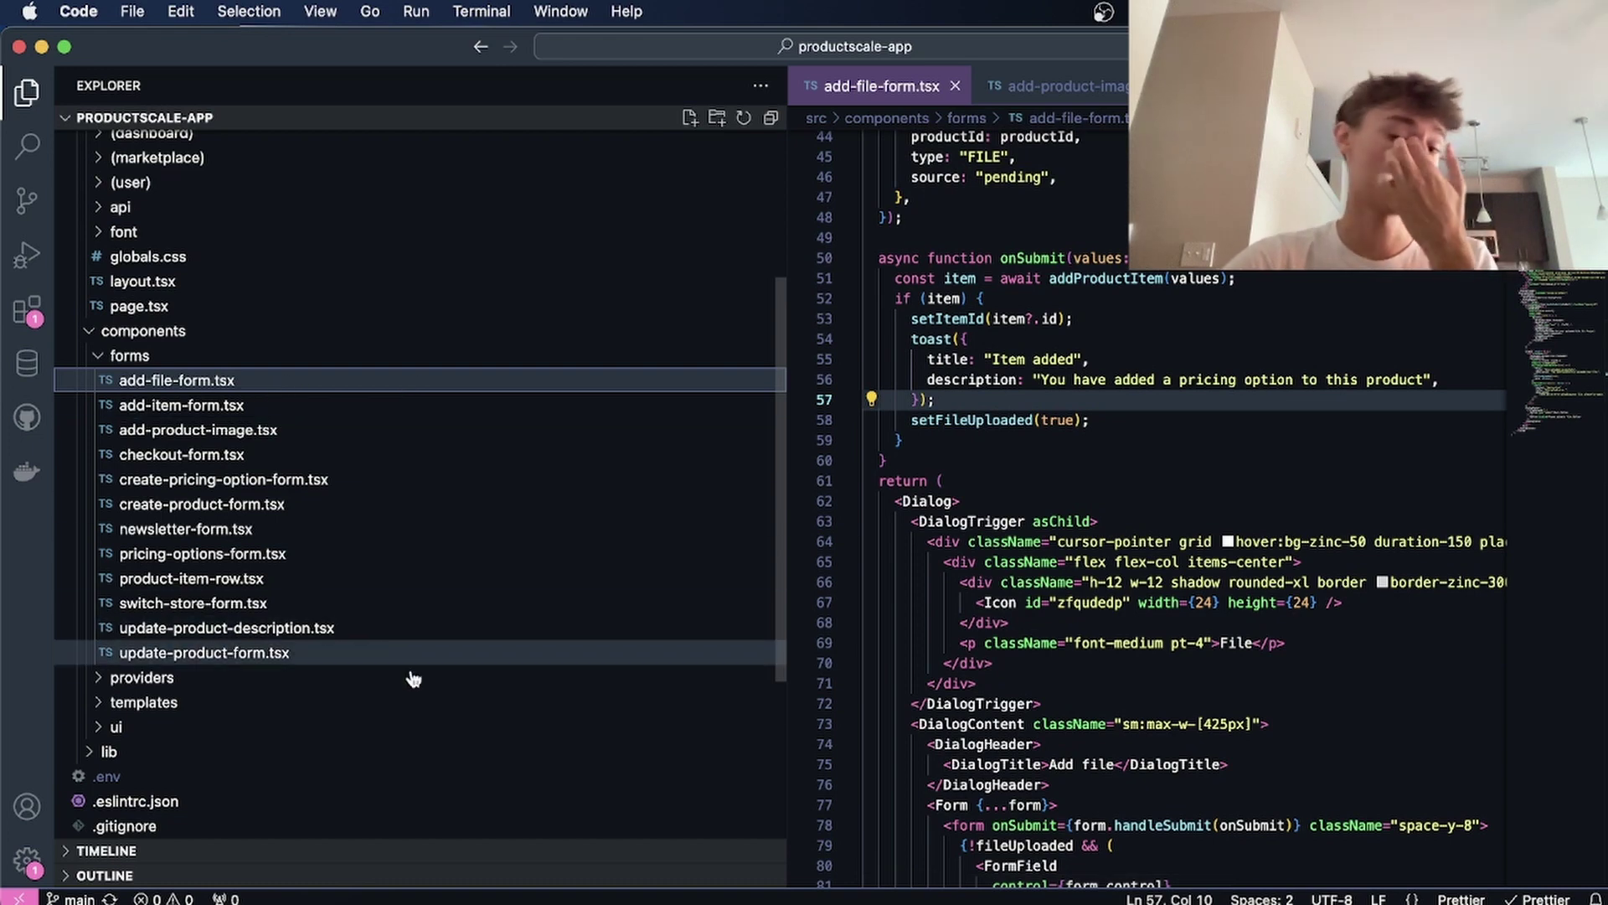
pyautogui.scroll(5, 568, 520)
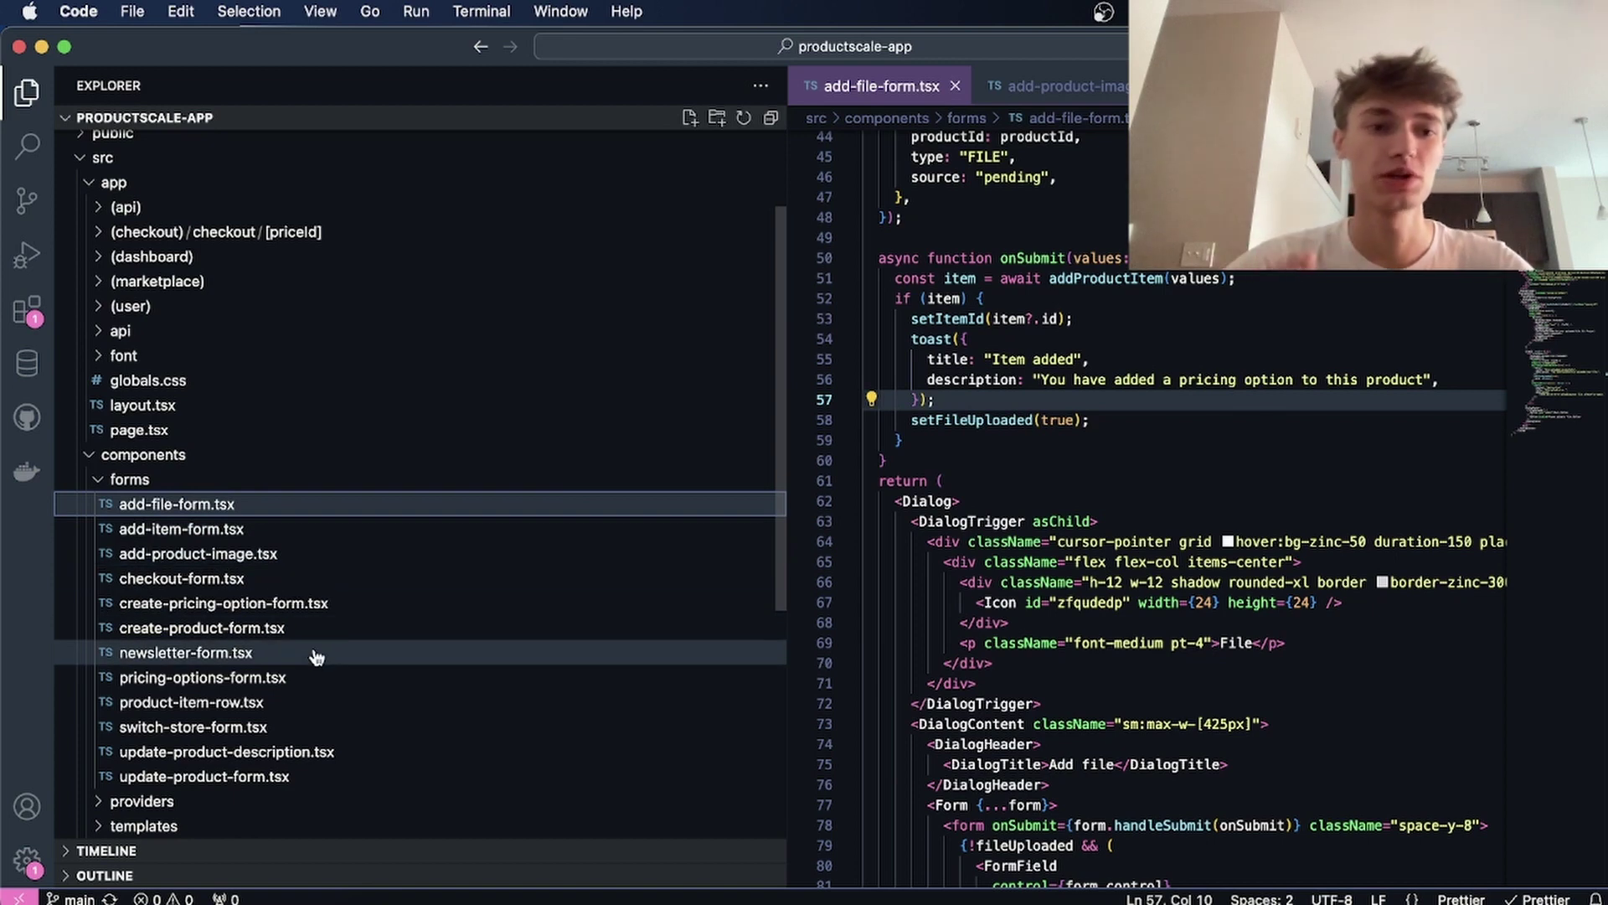
pyautogui.click(159, 480)
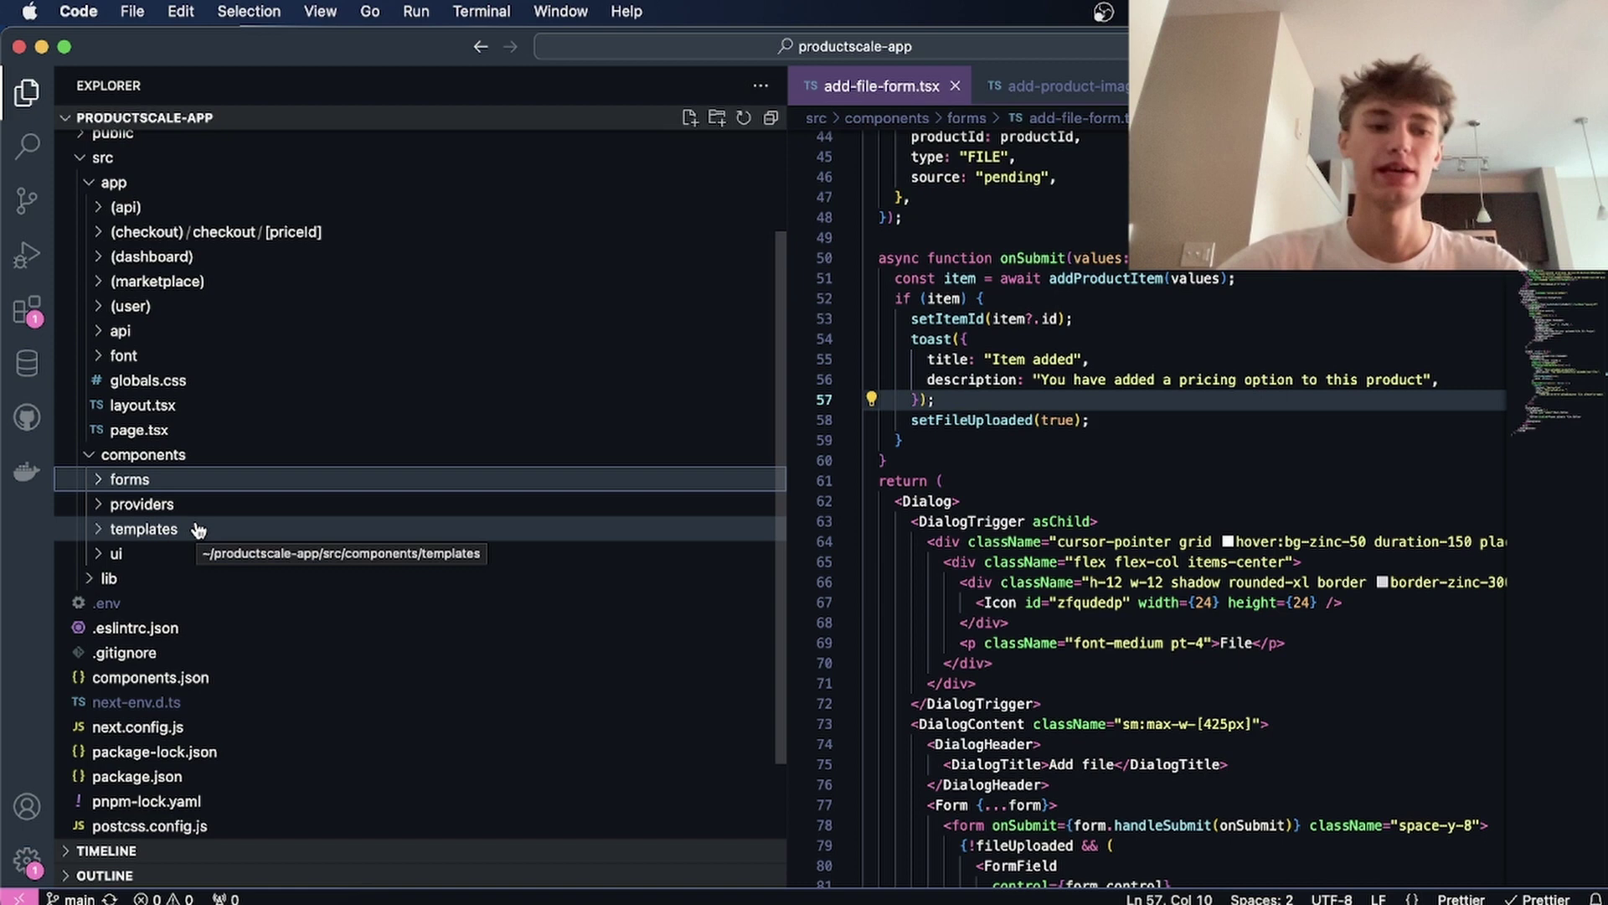
pyautogui.click(167, 479)
pyautogui.scroll(-3, 240, 596)
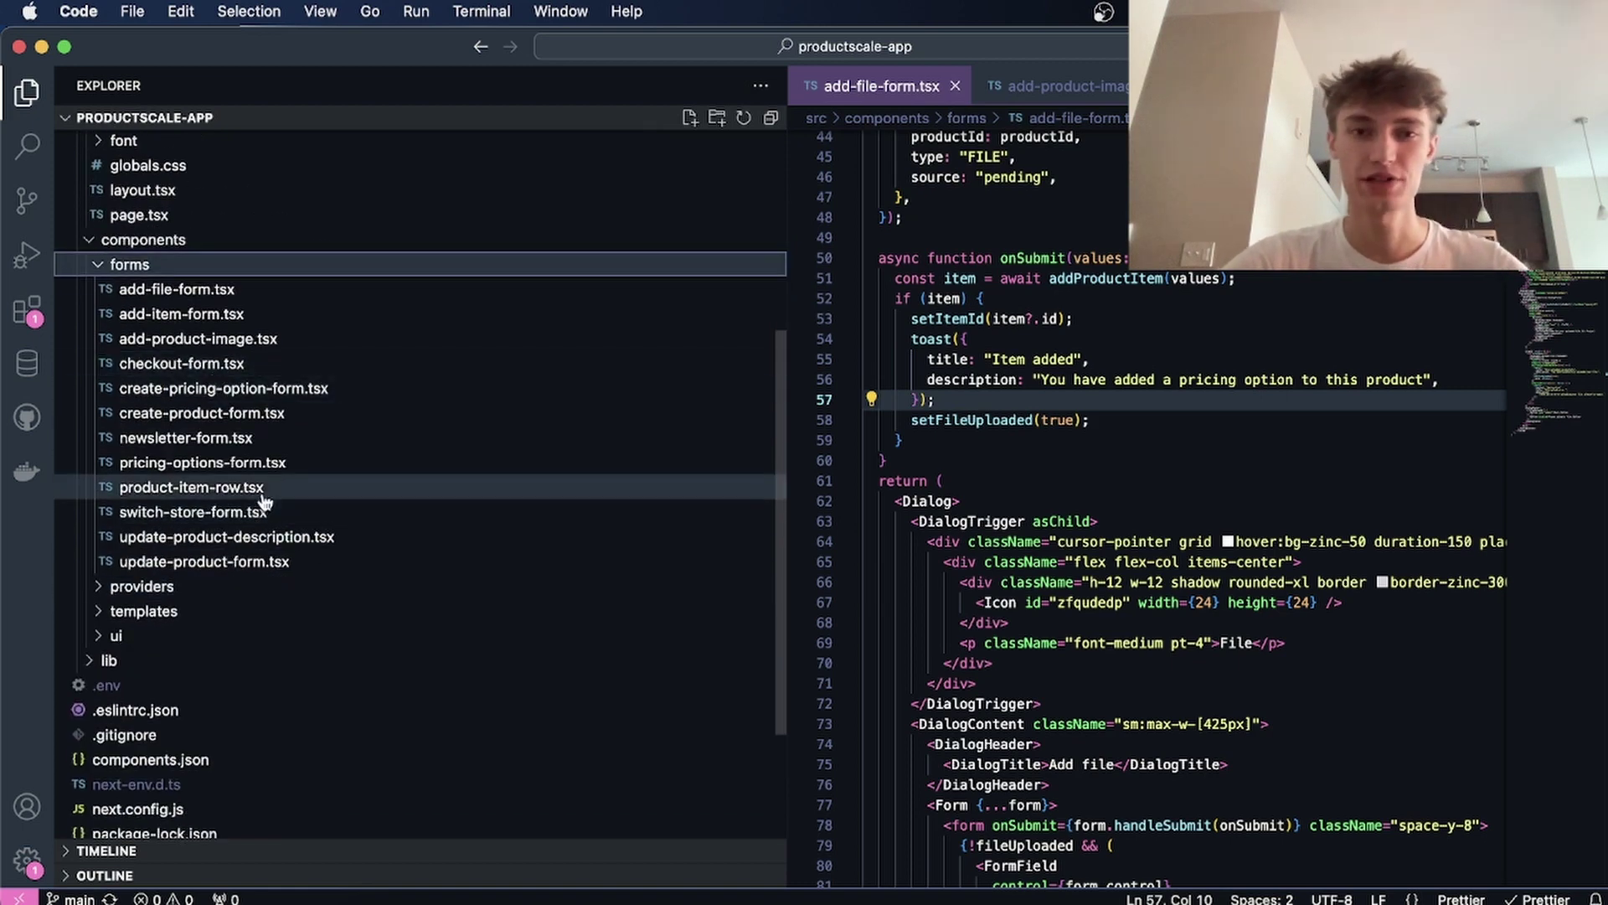
# Load localhost:3000/dashboard and open the Products page listing three products.
pyautogui.click(819, 886)
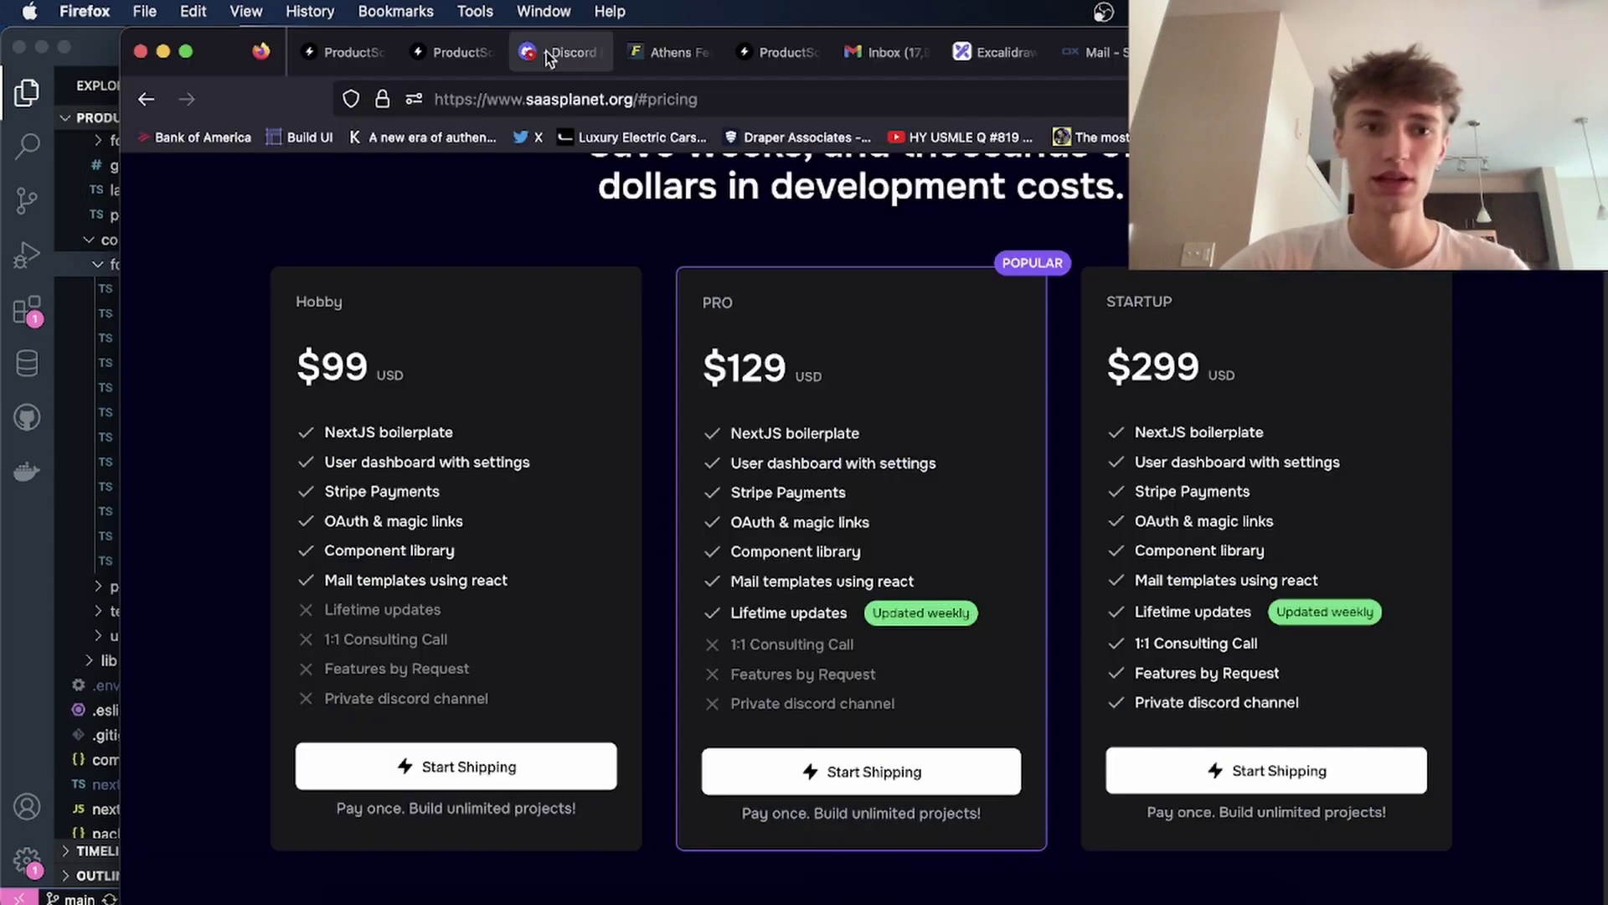
pyautogui.click(469, 55)
pyautogui.click(364, 52)
pyautogui.click(460, 55)
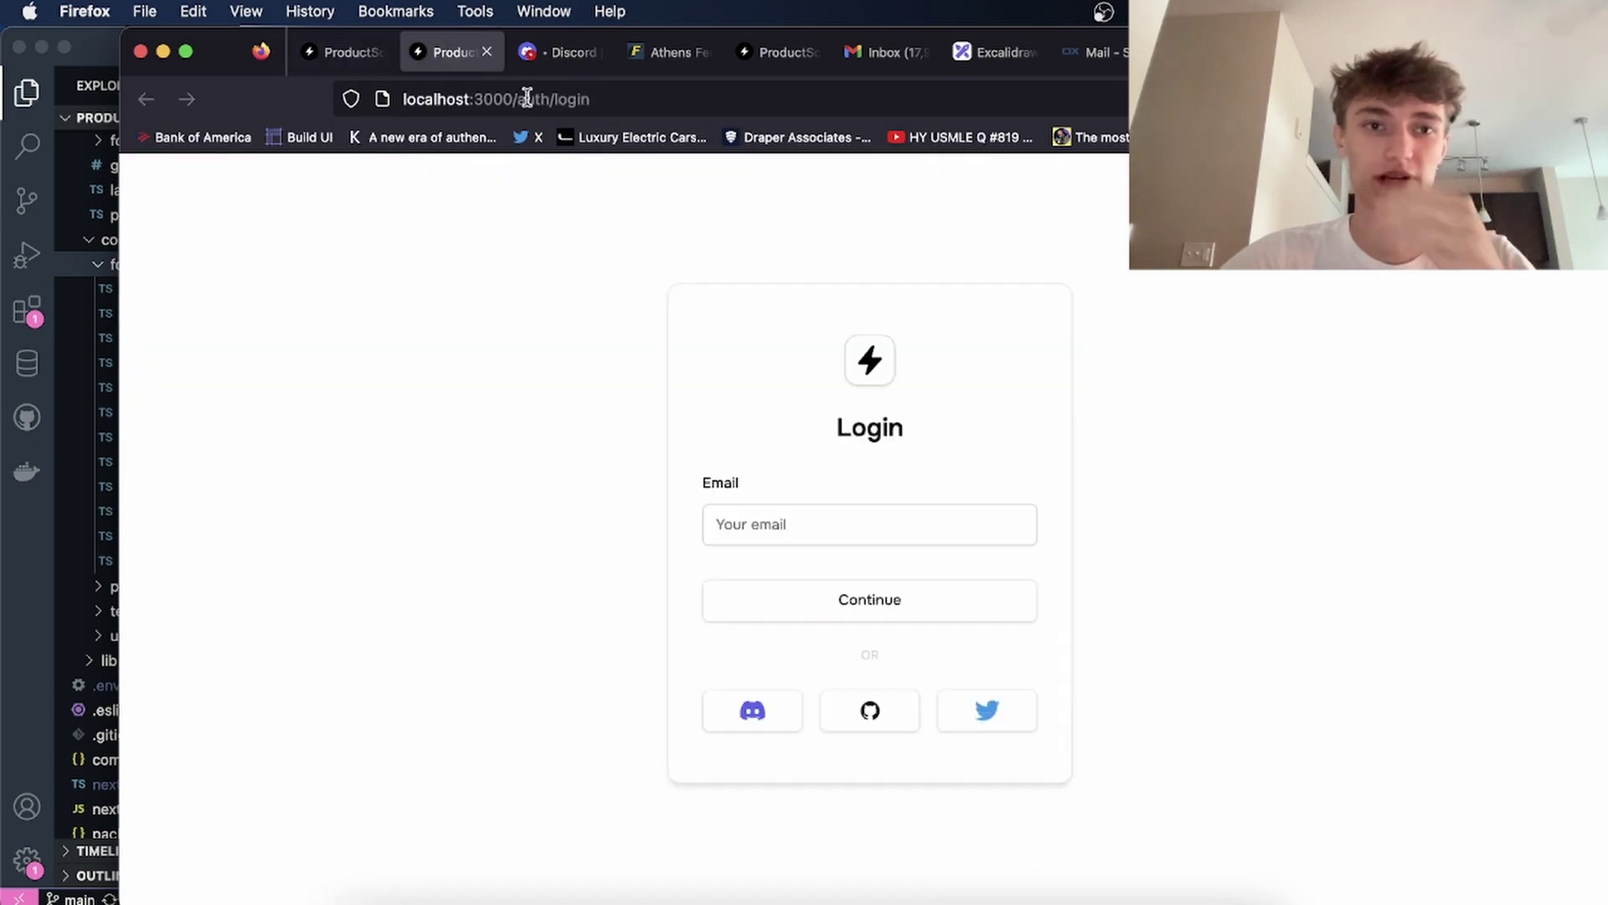
pyautogui.moveTo(595, 98); pyautogui.dragTo(524, 99)
pyautogui.write('dashboard')
pyautogui.press('Return')
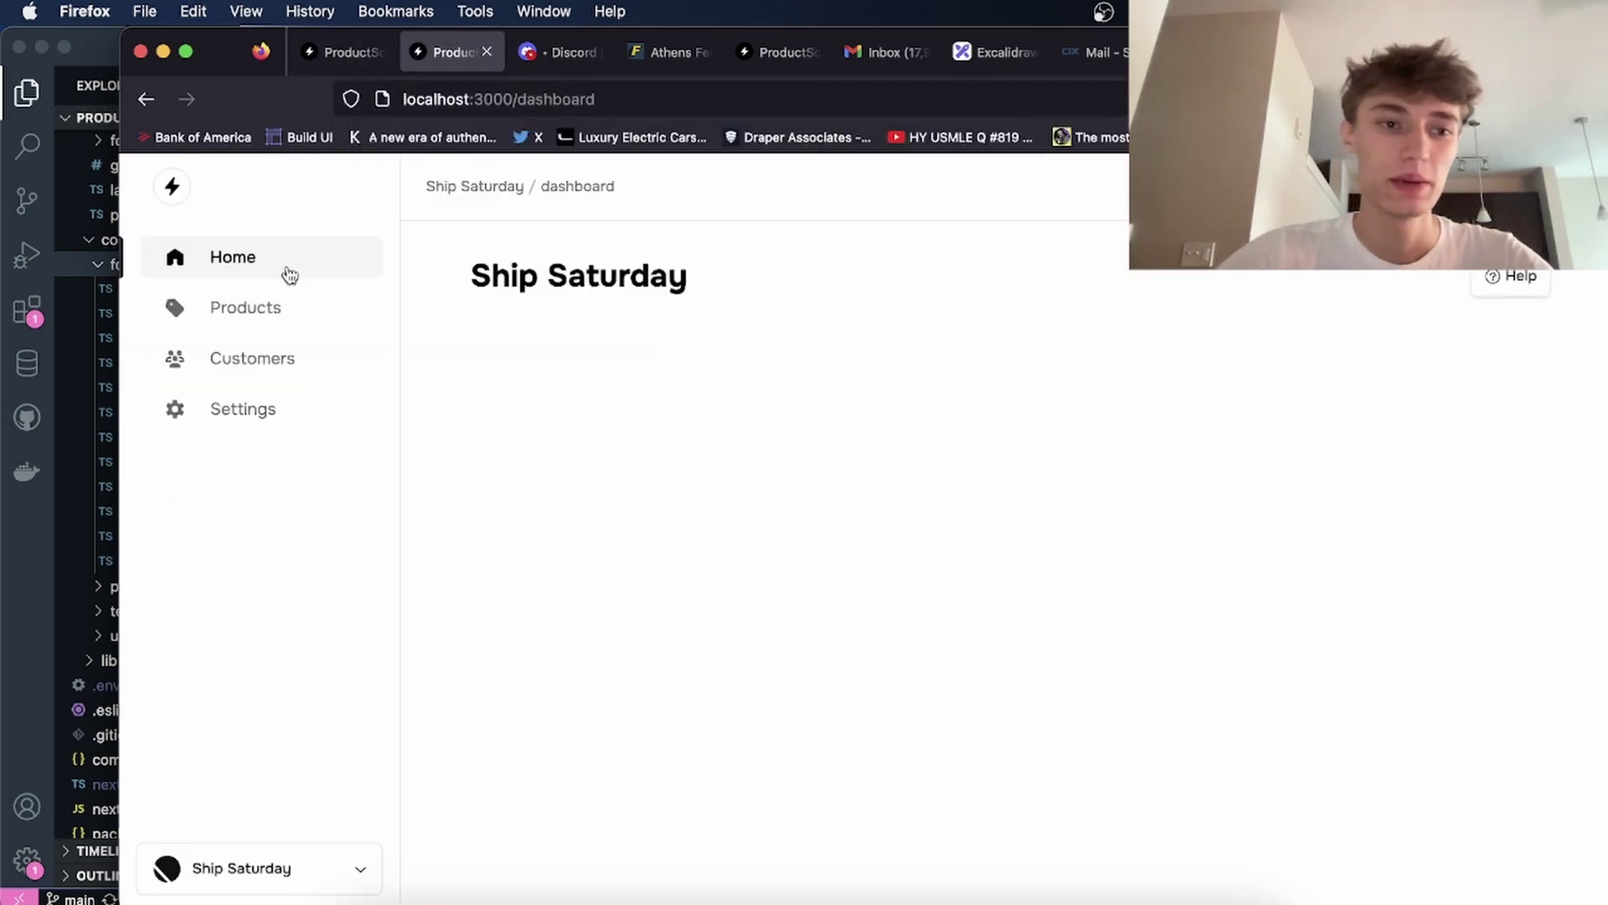
pyautogui.click(251, 307)
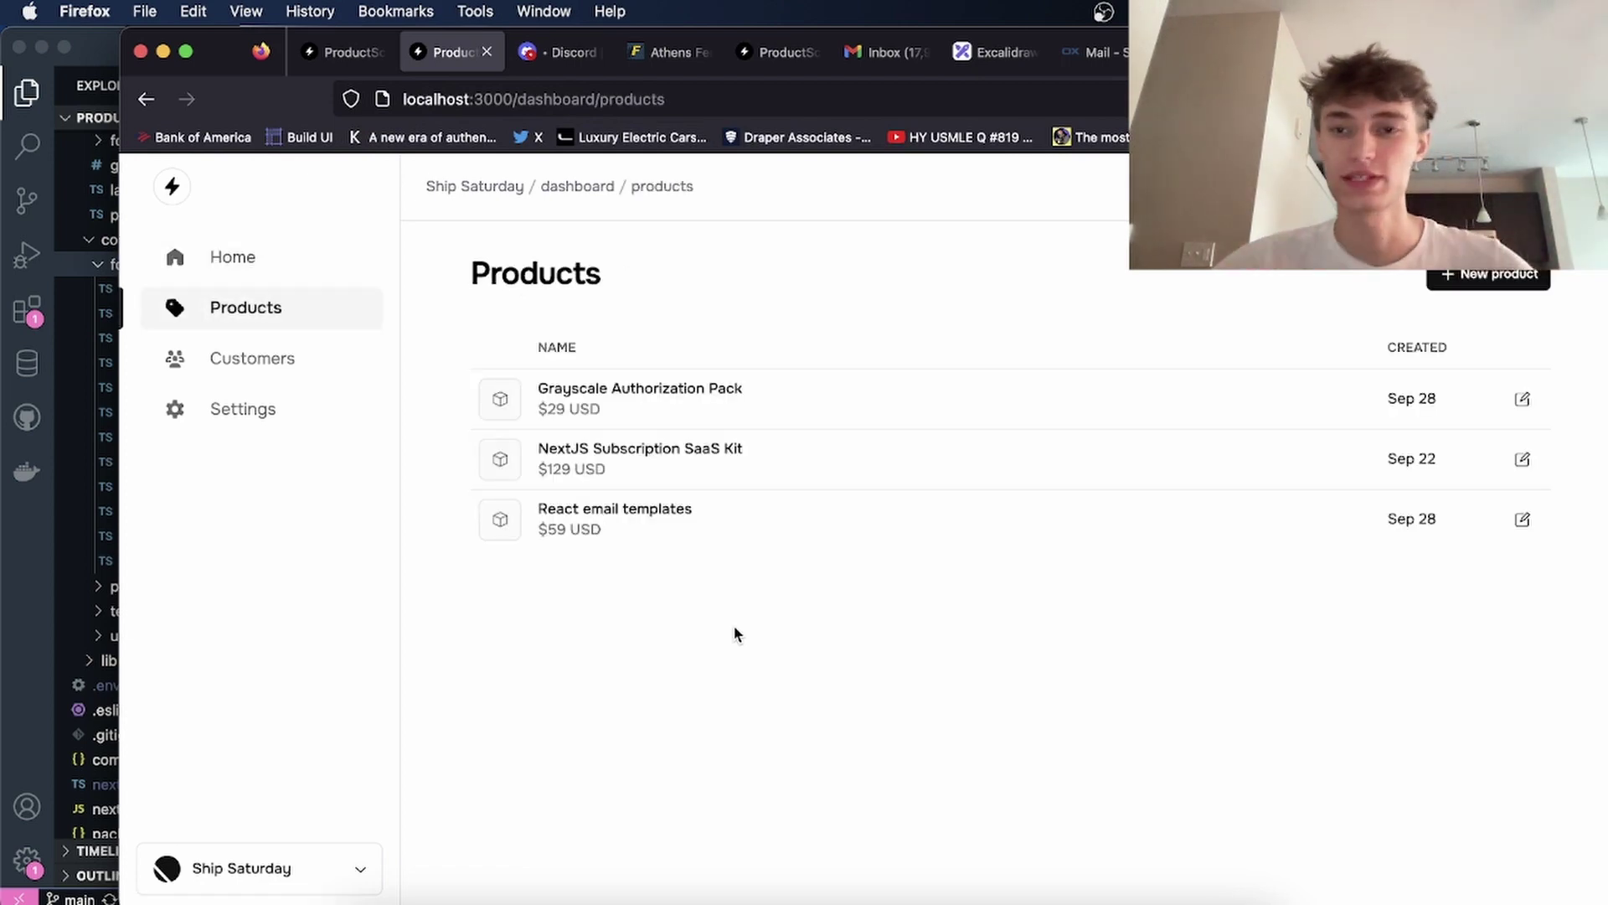
# Show create-product-form.tsx with its CreateProductForm component in VS Code.
pyautogui.moveTo(121, 539)
pyautogui.mouseDown()
pyautogui.moveTo(287, 539)
pyautogui.moveTo(146, 539)
pyautogui.mouseUp()
pyautogui.click(90, 576)
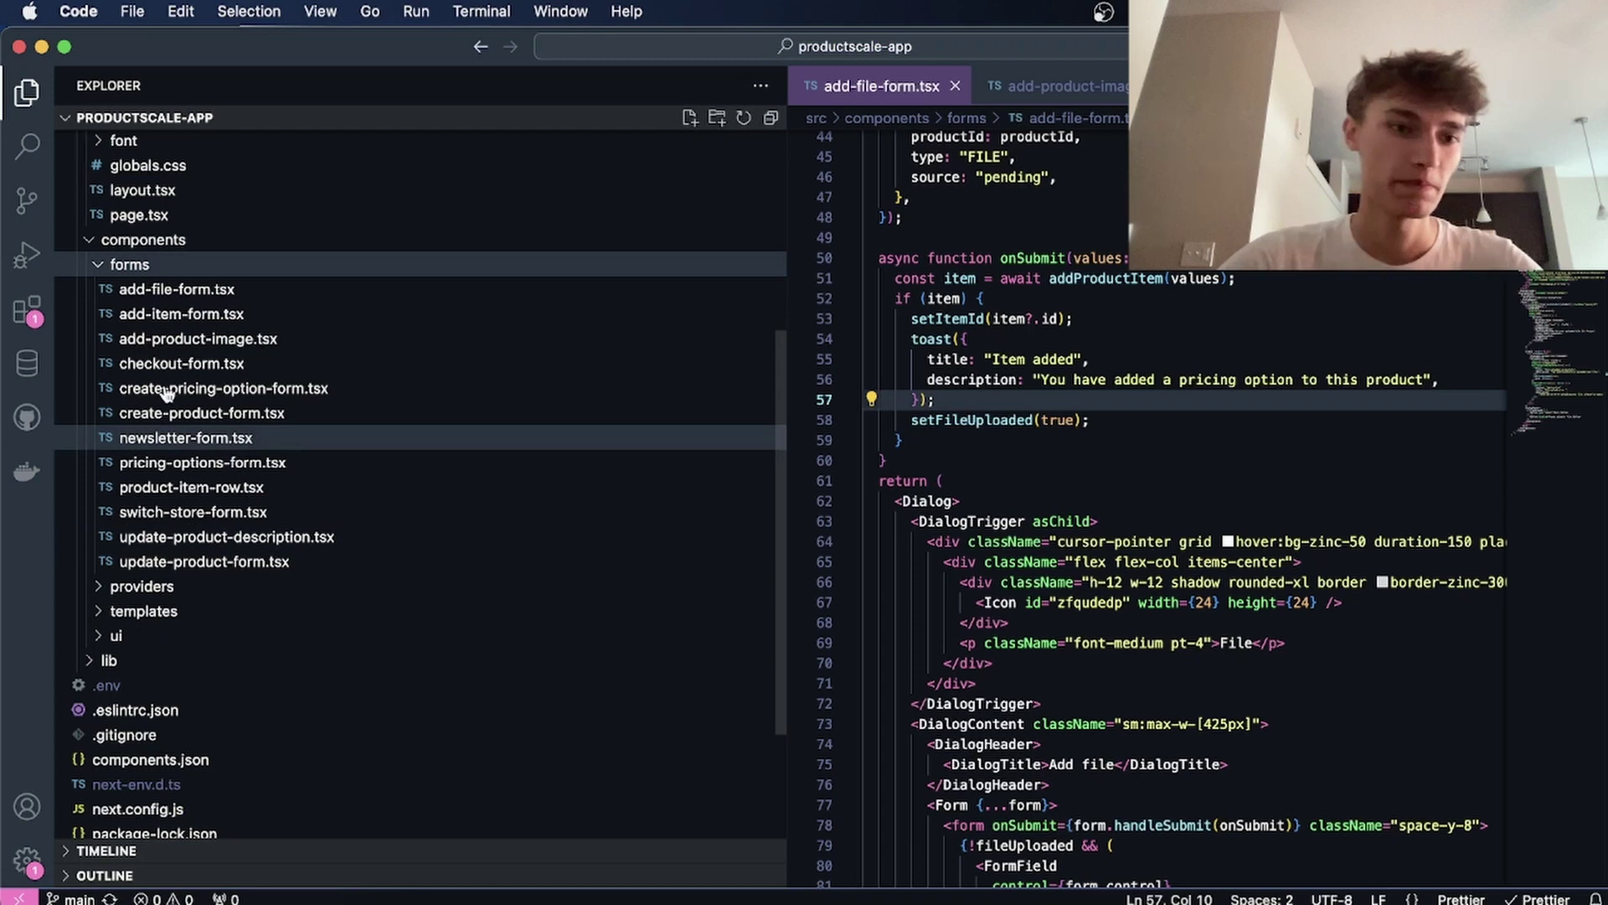
pyautogui.scroll(5, 280, 335)
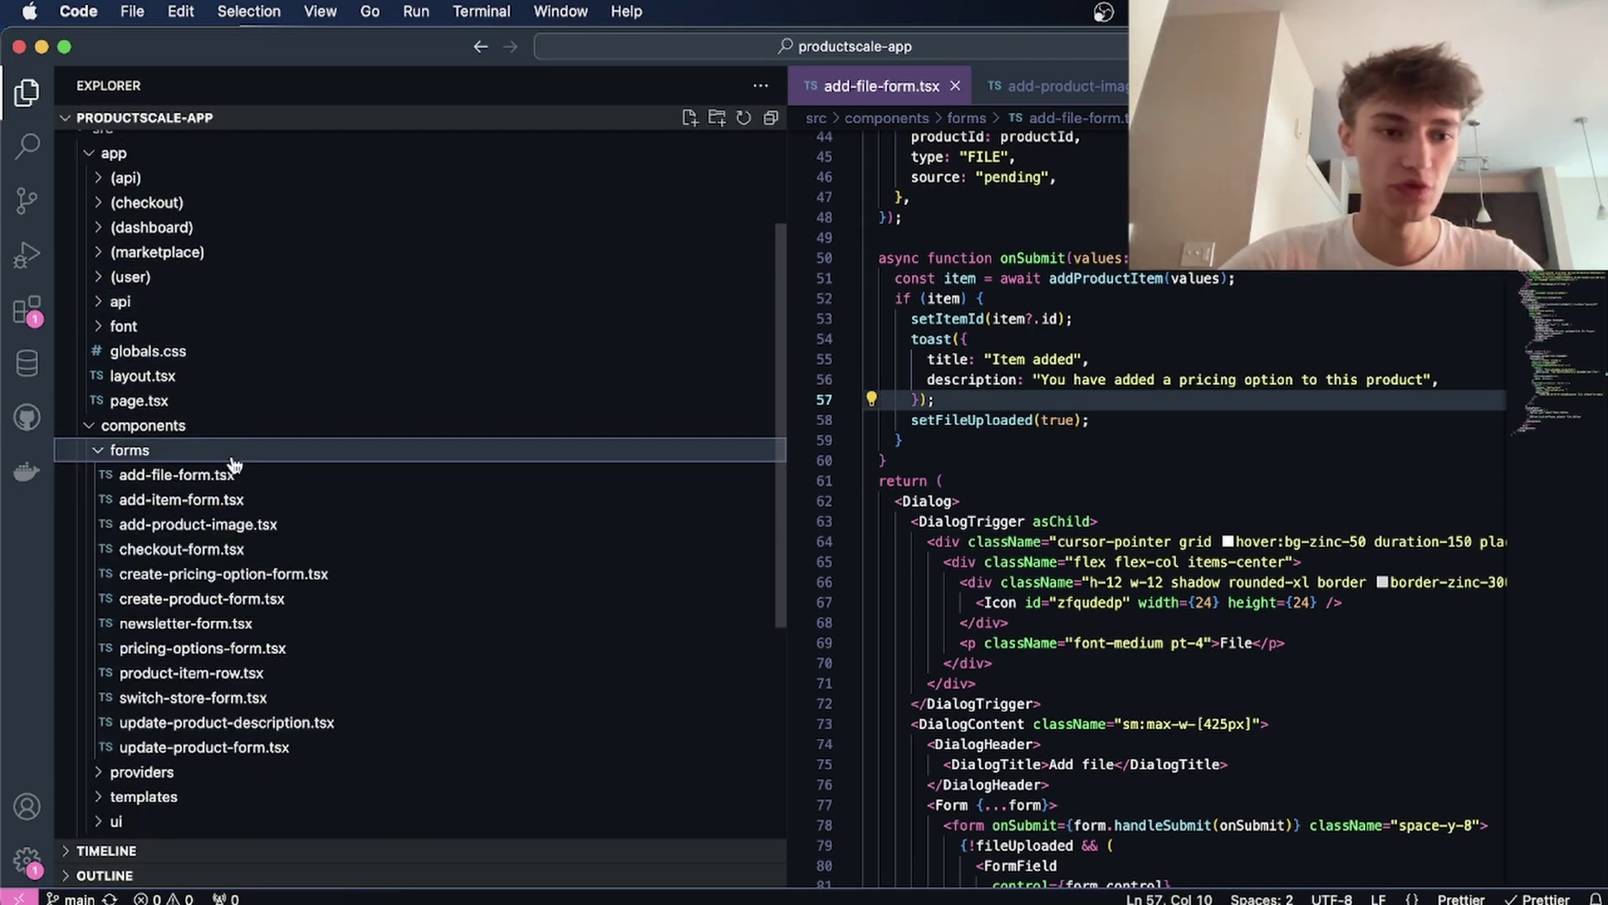
pyautogui.click(271, 600)
pyautogui.scroll(3, 1062, 421)
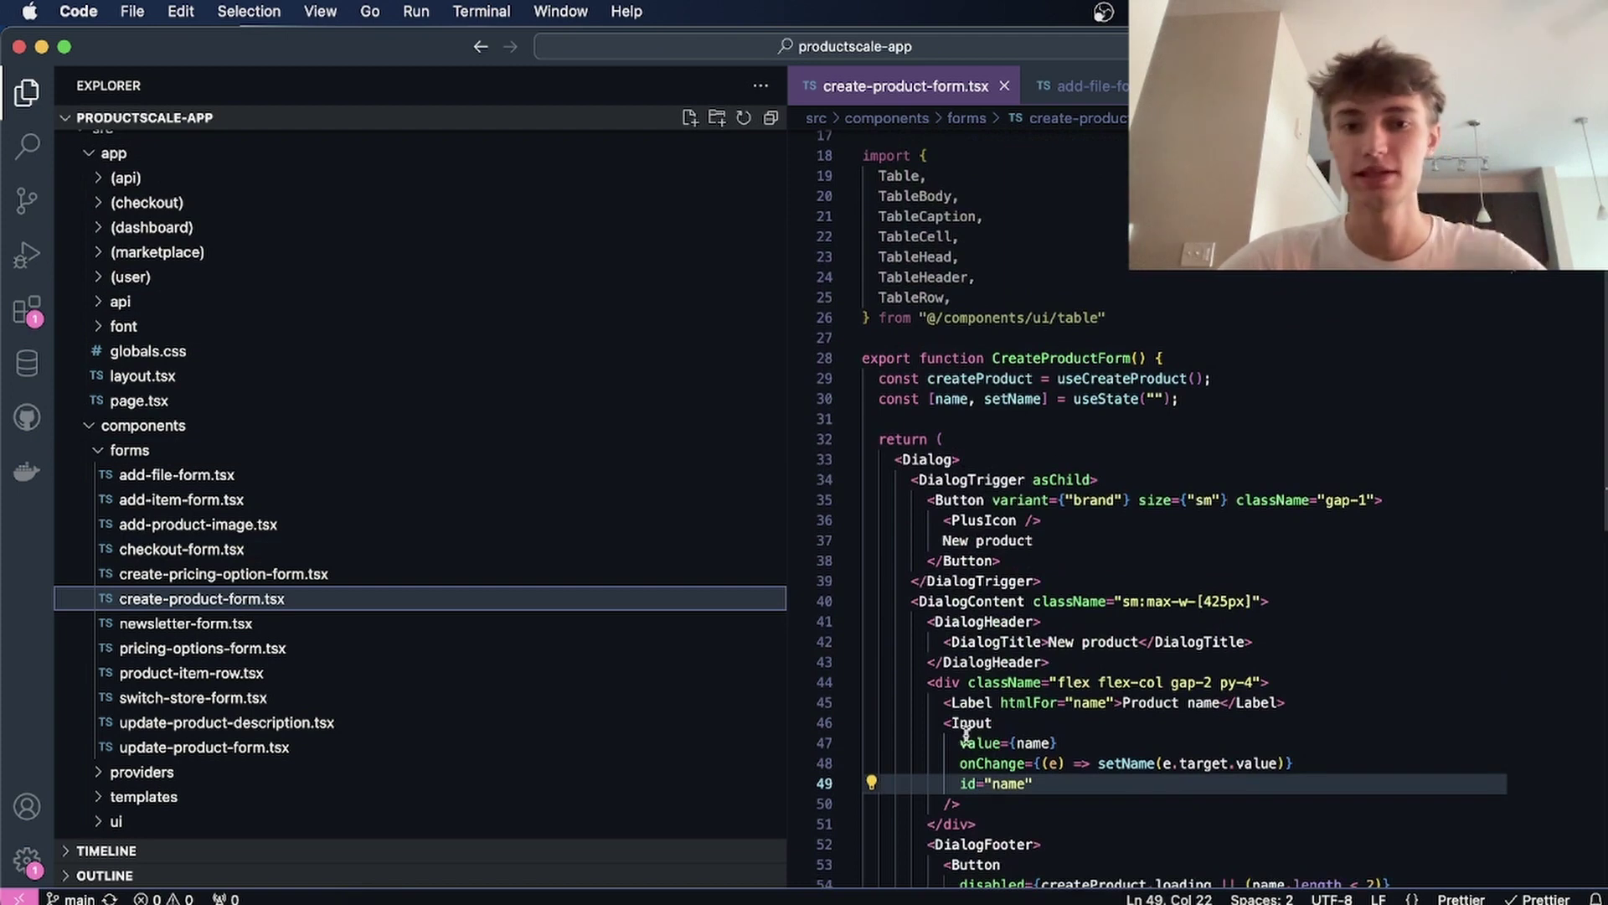
# Open and dismiss the New product dialog, then maximize the browser window.
pyautogui.click(854, 895)
pyautogui.click(1460, 287)
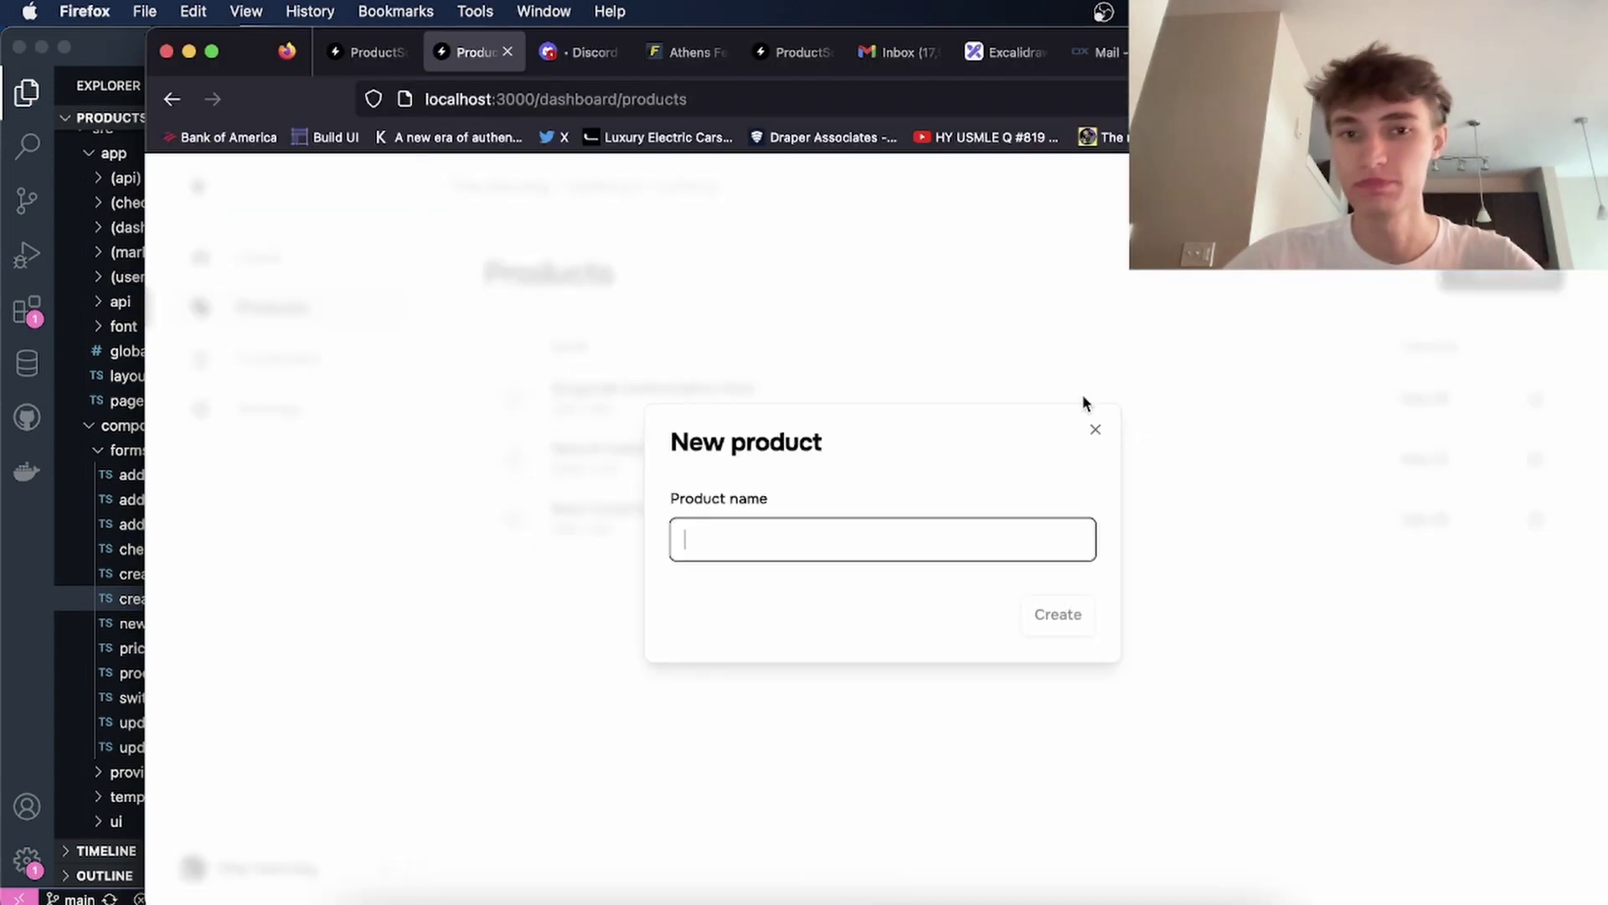
pyautogui.click(864, 327)
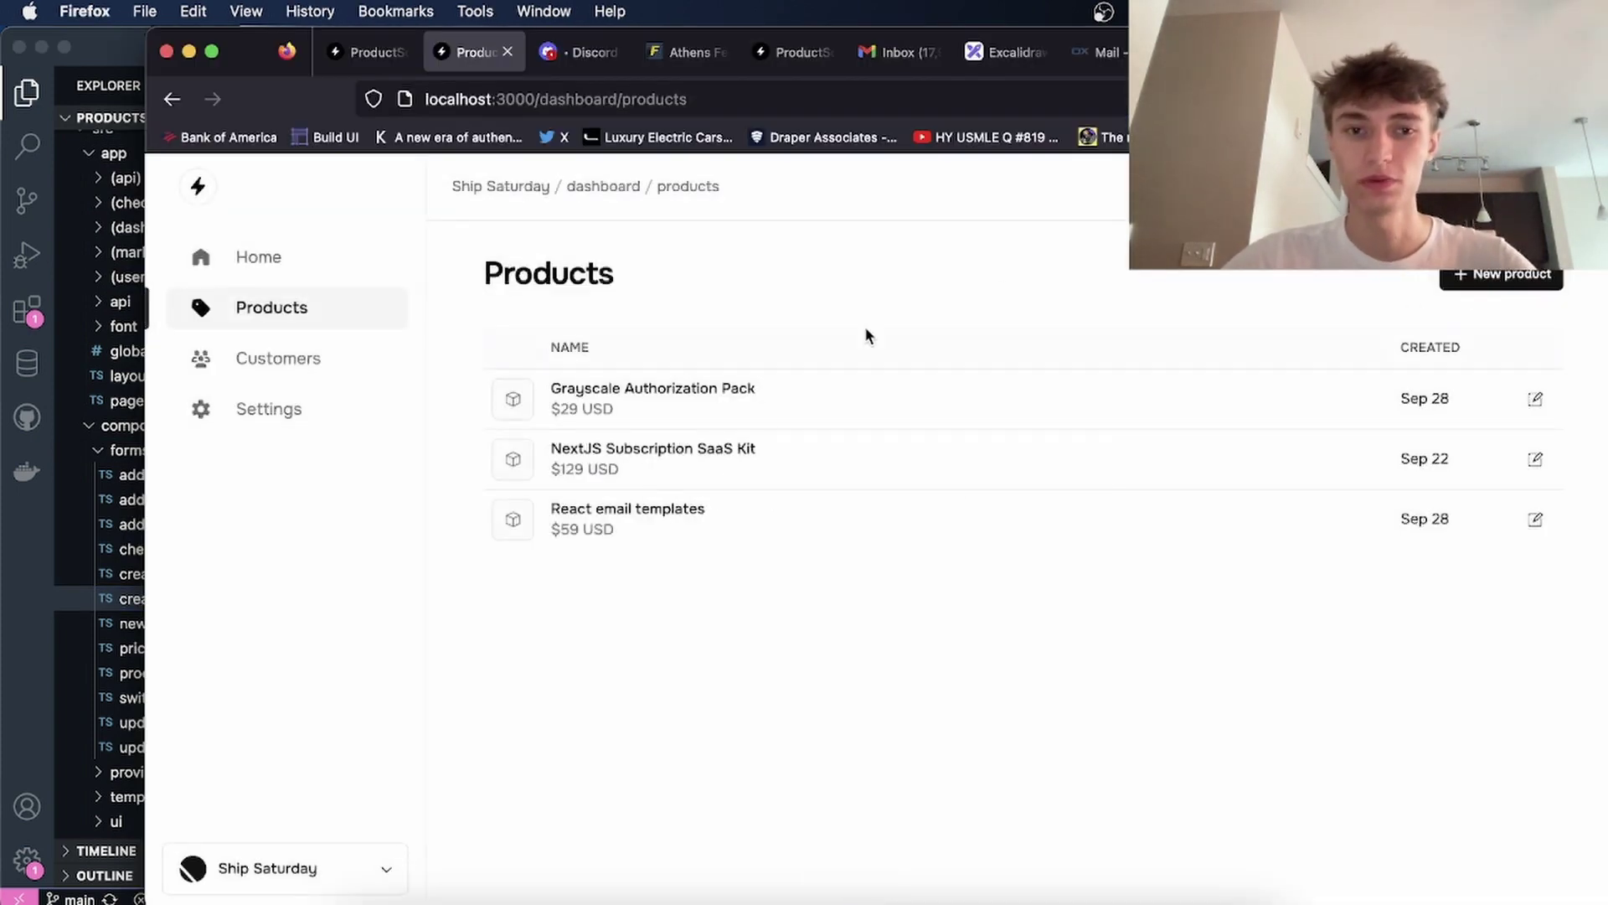
pyautogui.doubleClick(239, 64)
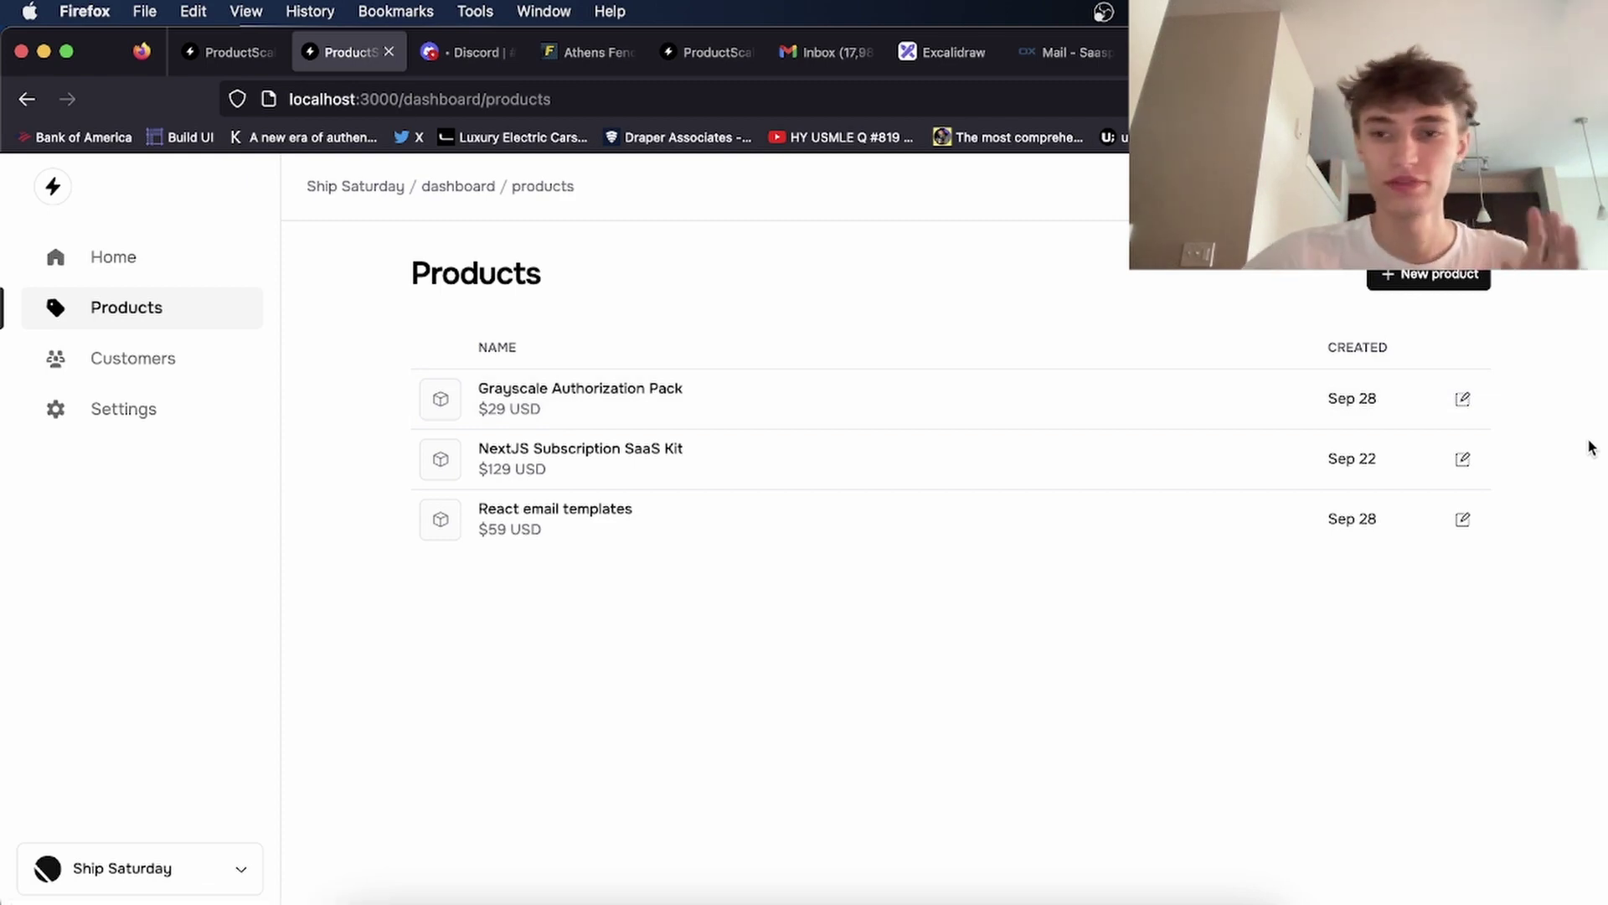
# Add a 'project files' file item to Grayscale Authorization Pack, uploading New Project(124).png.
pyautogui.click(1462, 402)
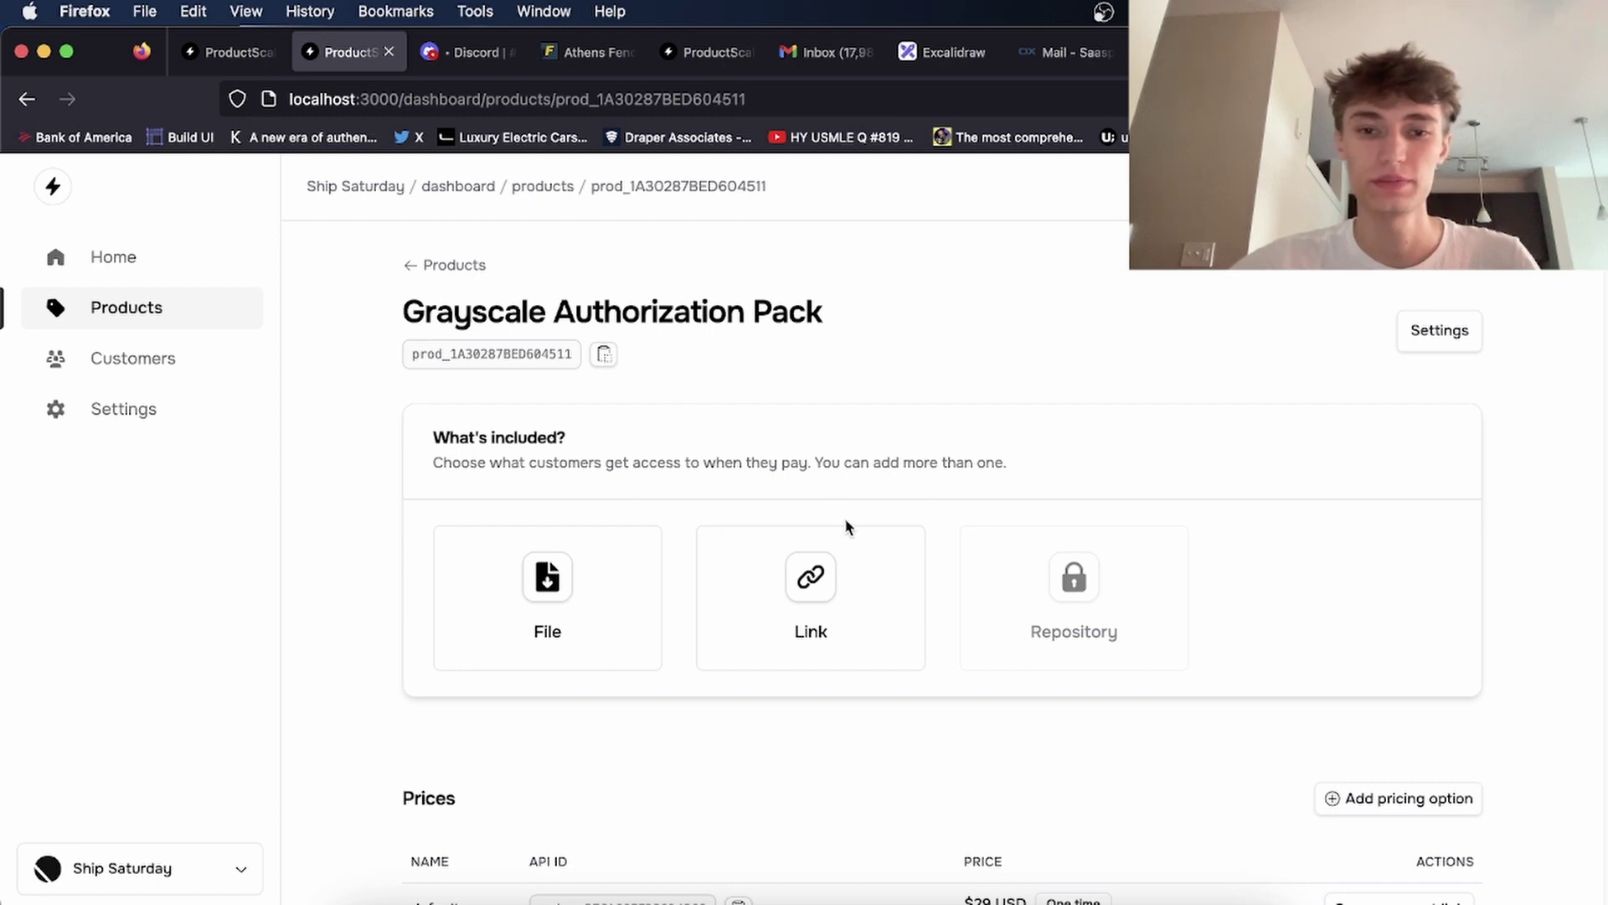
pyautogui.scroll(-3, 503, 360)
pyautogui.scroll(3, 503, 362)
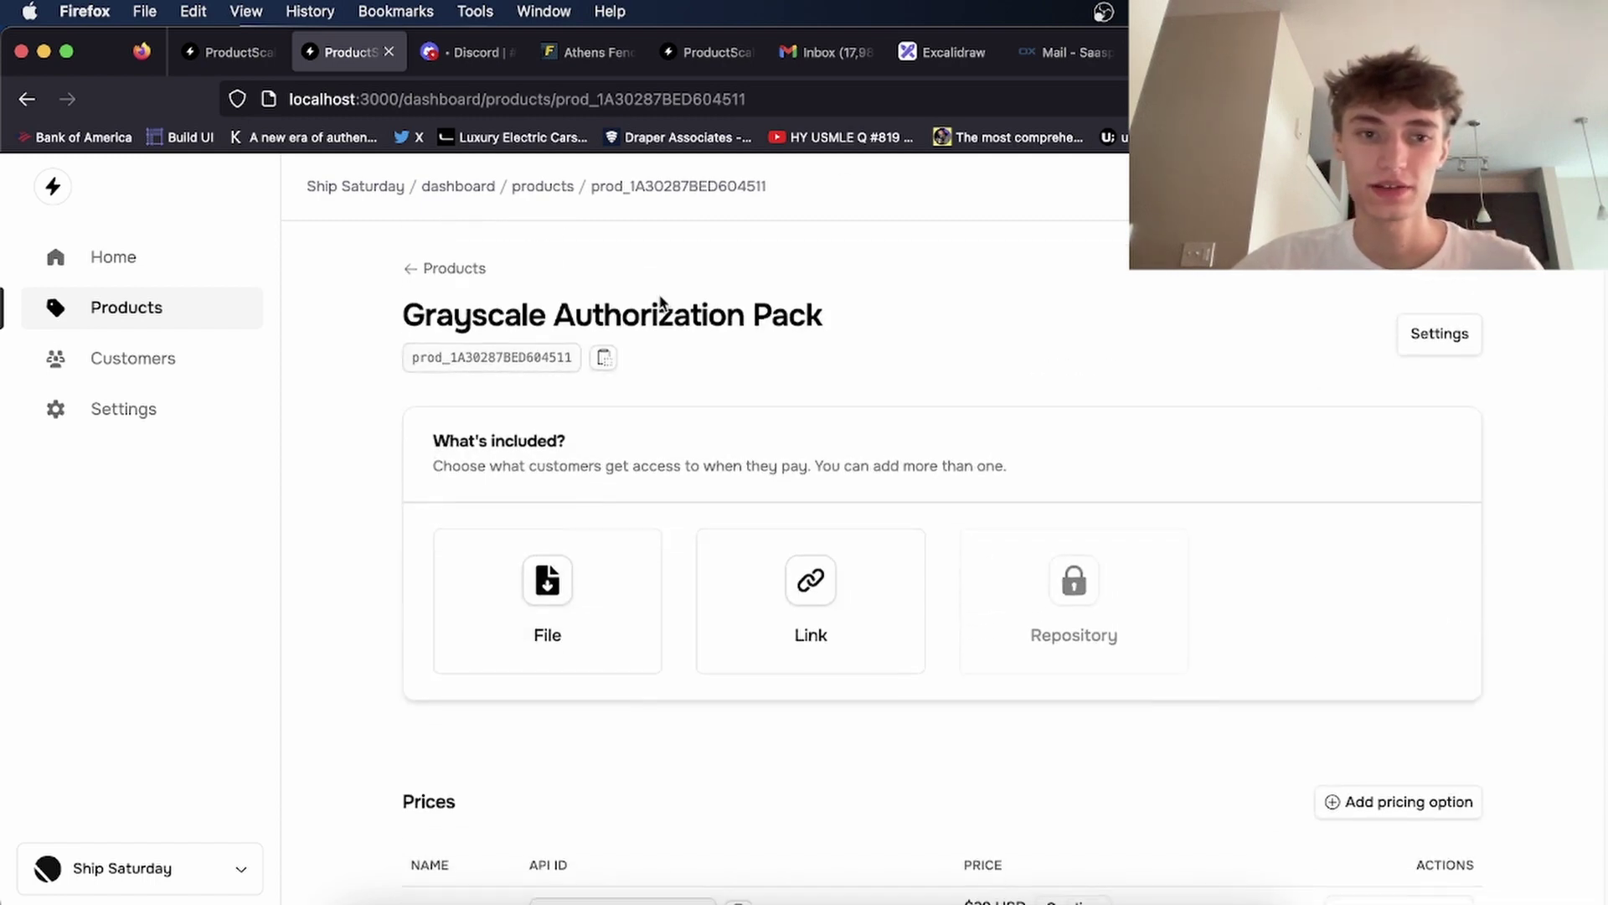
pyautogui.click(546, 587)
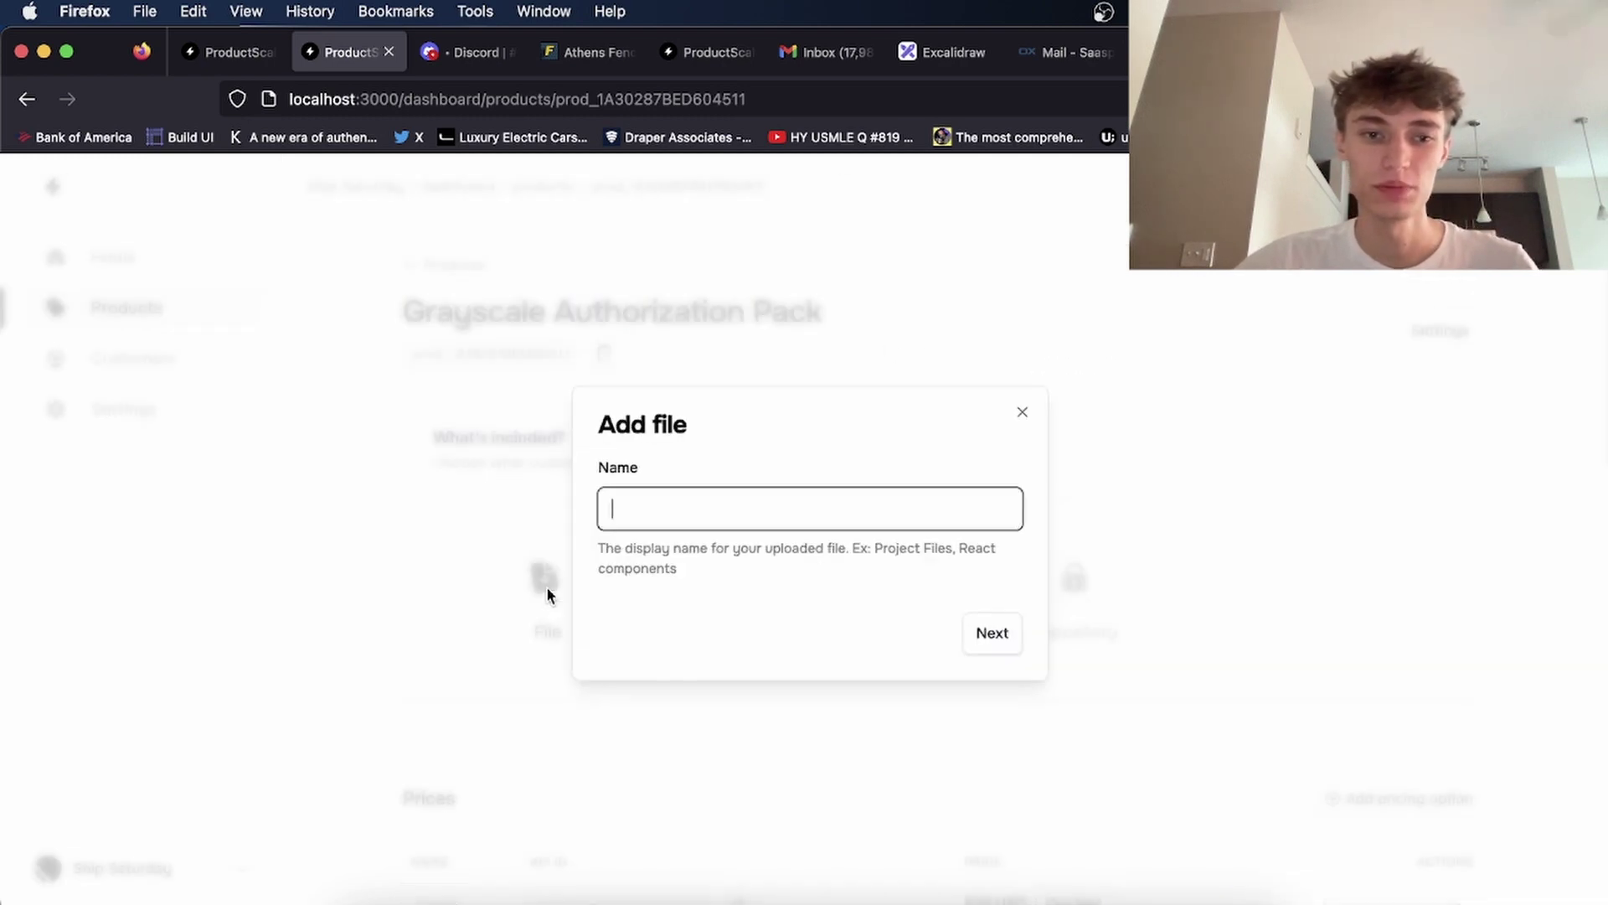
pyautogui.write('project files')
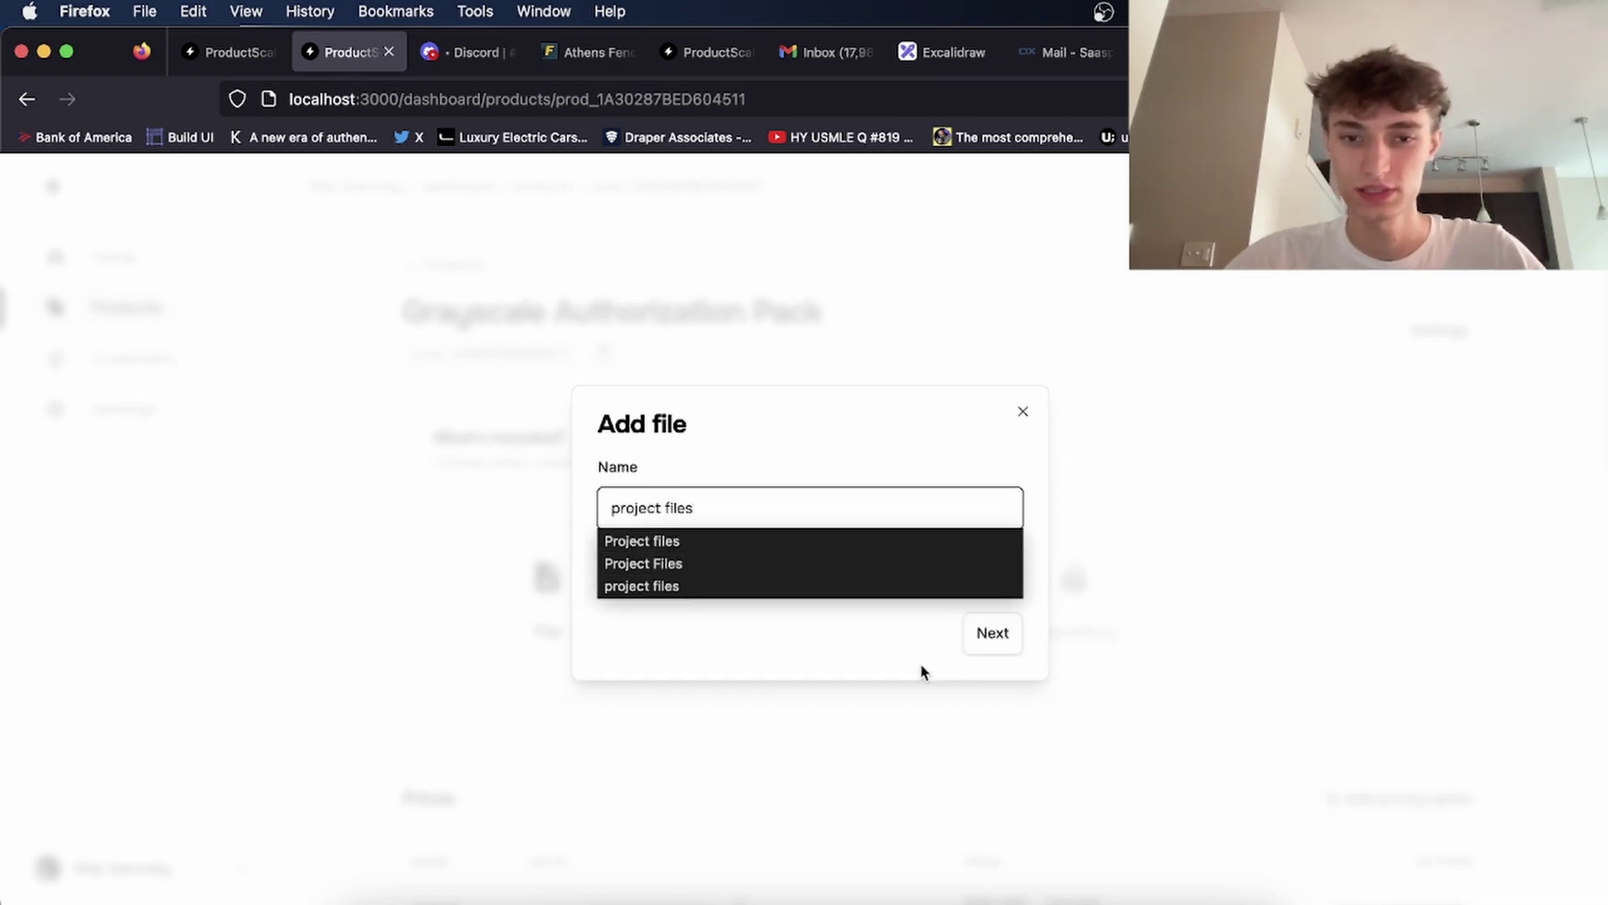
pyautogui.click(991, 641)
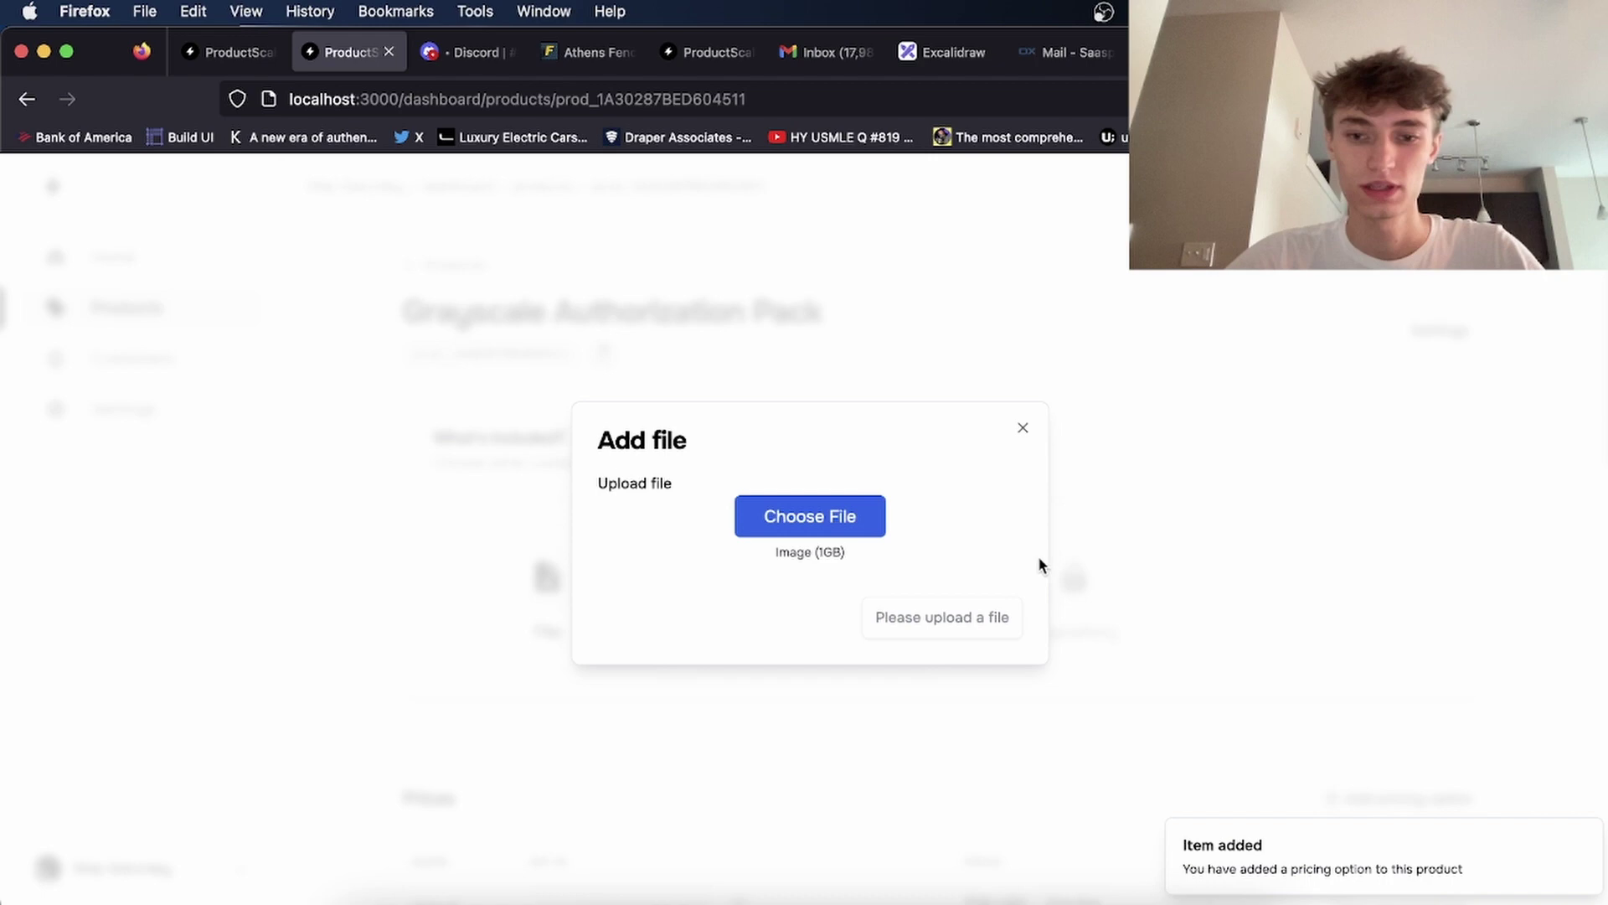
pyautogui.click(819, 514)
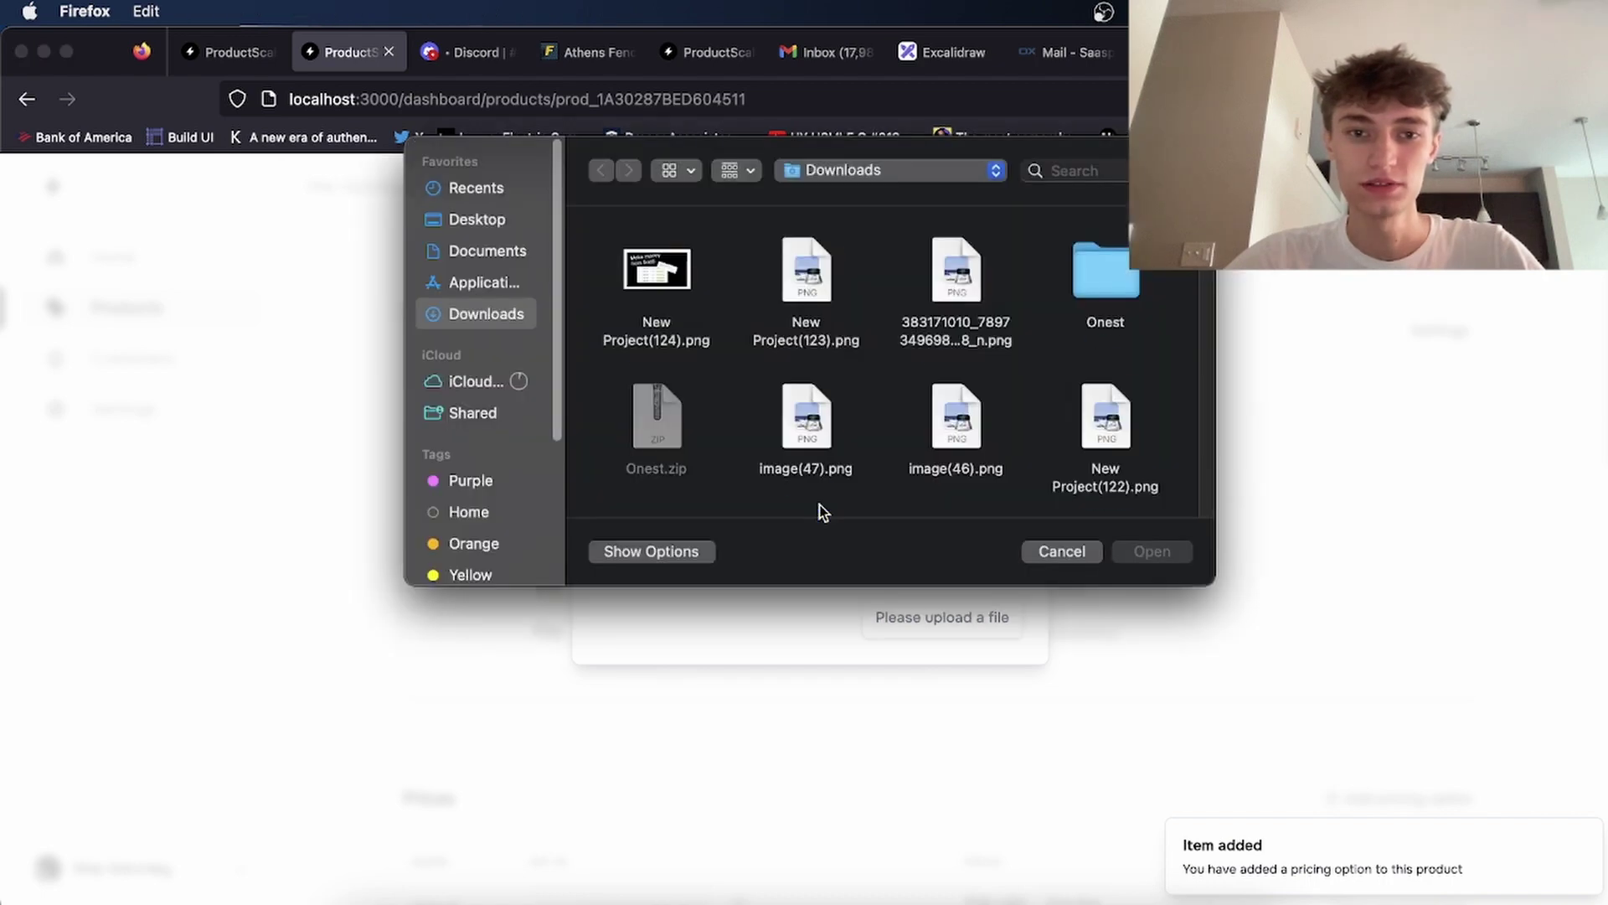
pyautogui.doubleClick(679, 289)
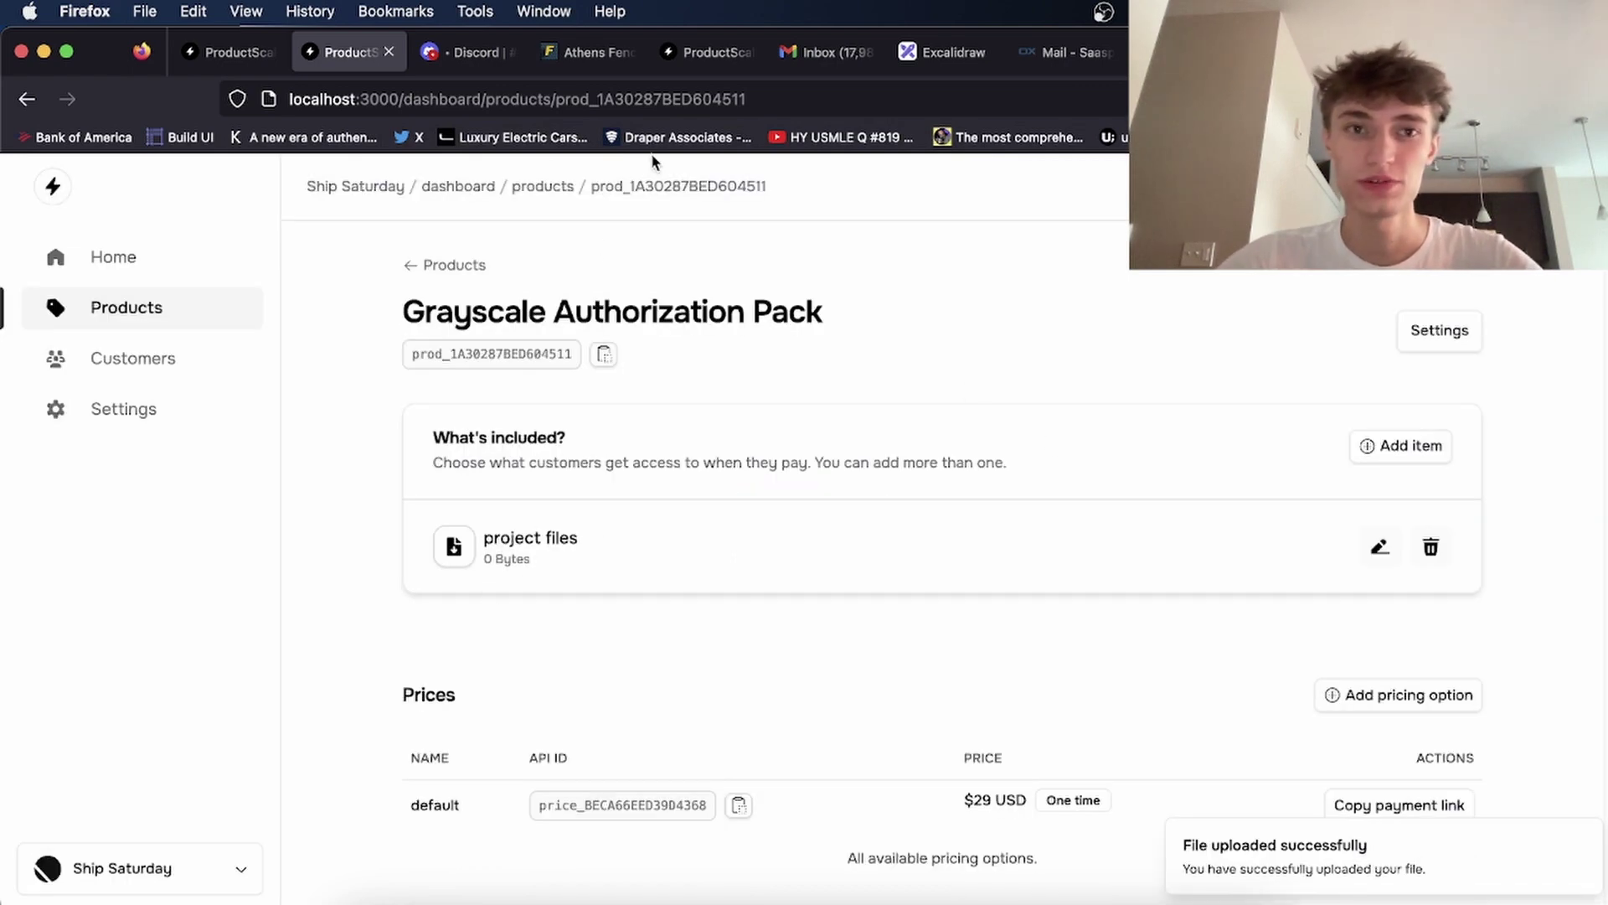
# Reload the product page and confirm project files now shows 92.2 KiB.
pyautogui.click(630, 100)
pyautogui.press('Return')
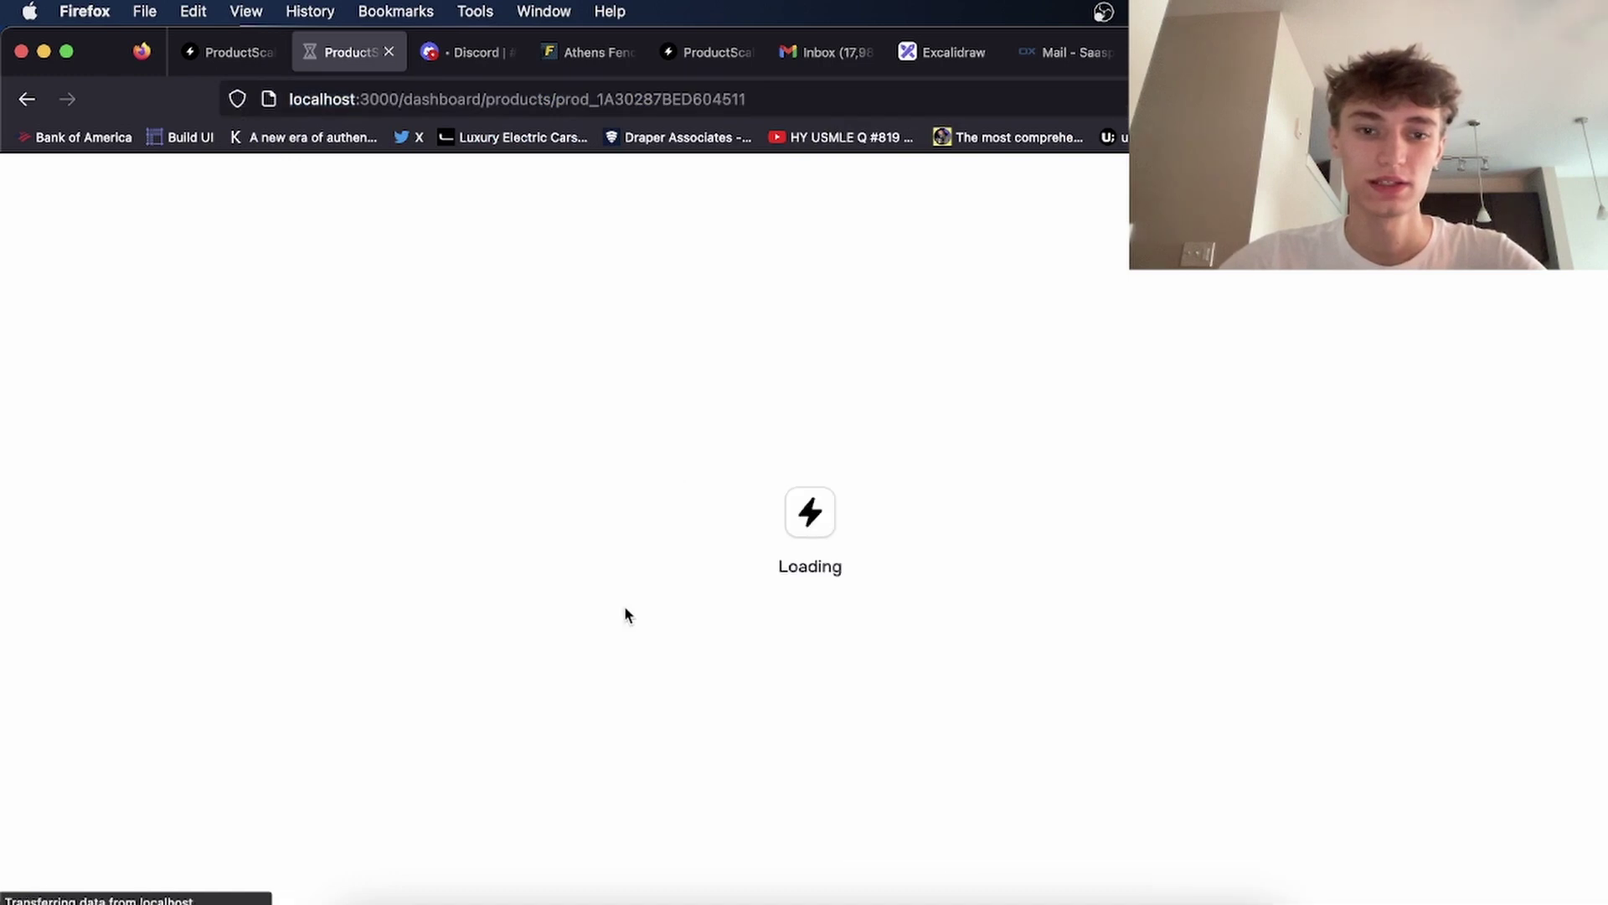
pyautogui.moveTo(573, 514); pyautogui.dragTo(571, 575)
pyautogui.click(571, 575)
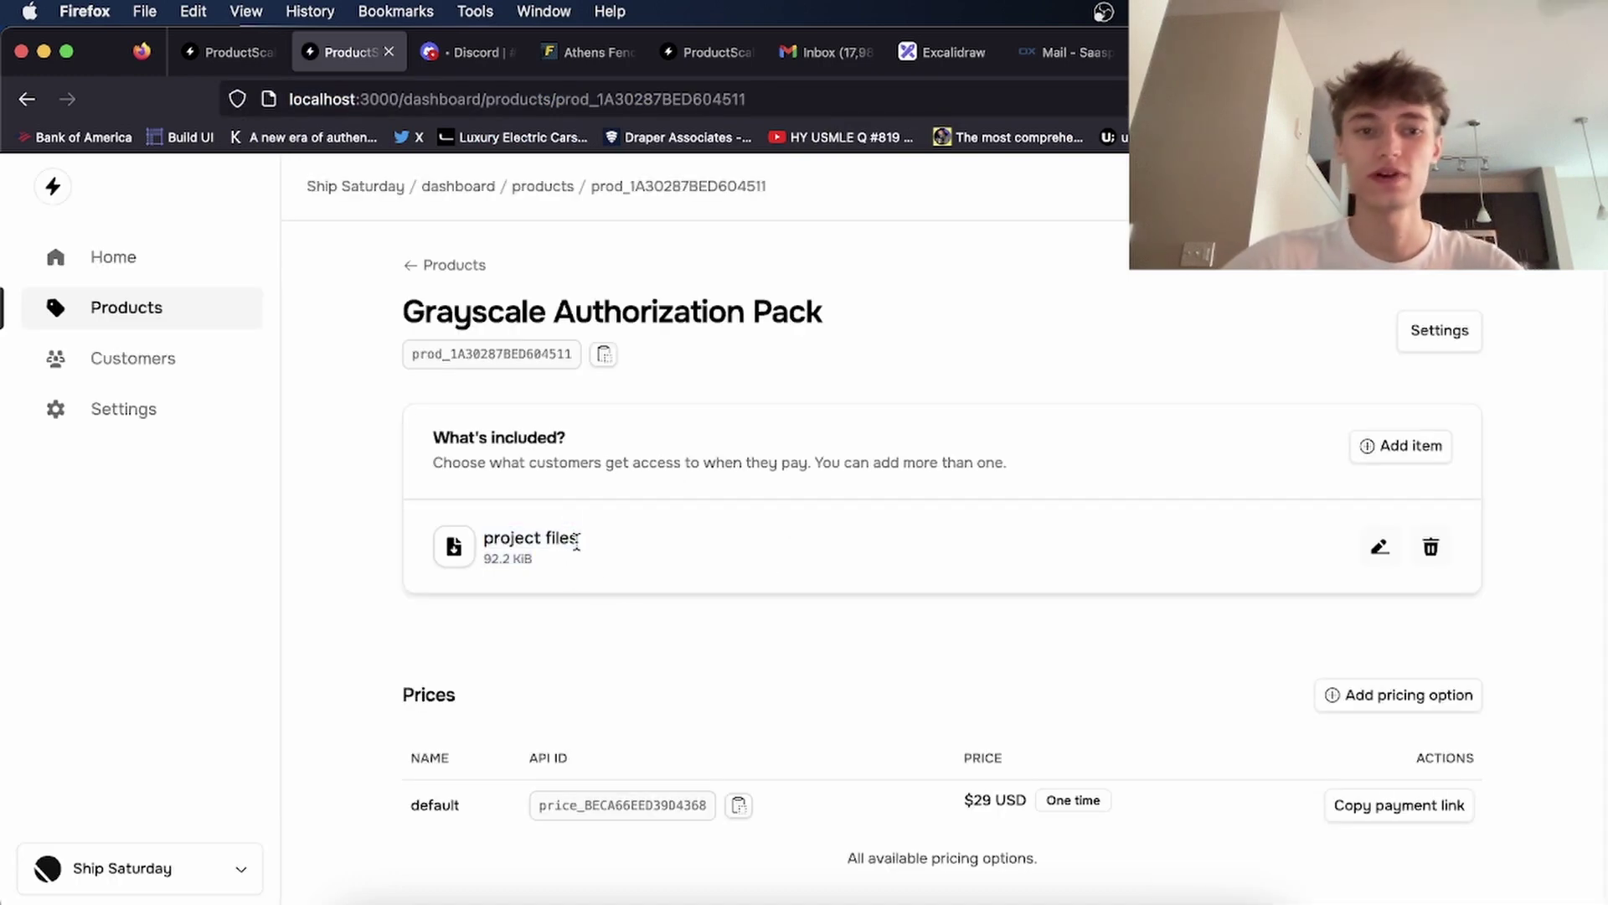
pyautogui.scroll(-5, 650, 445)
pyautogui.scroll(2, 937, 369)
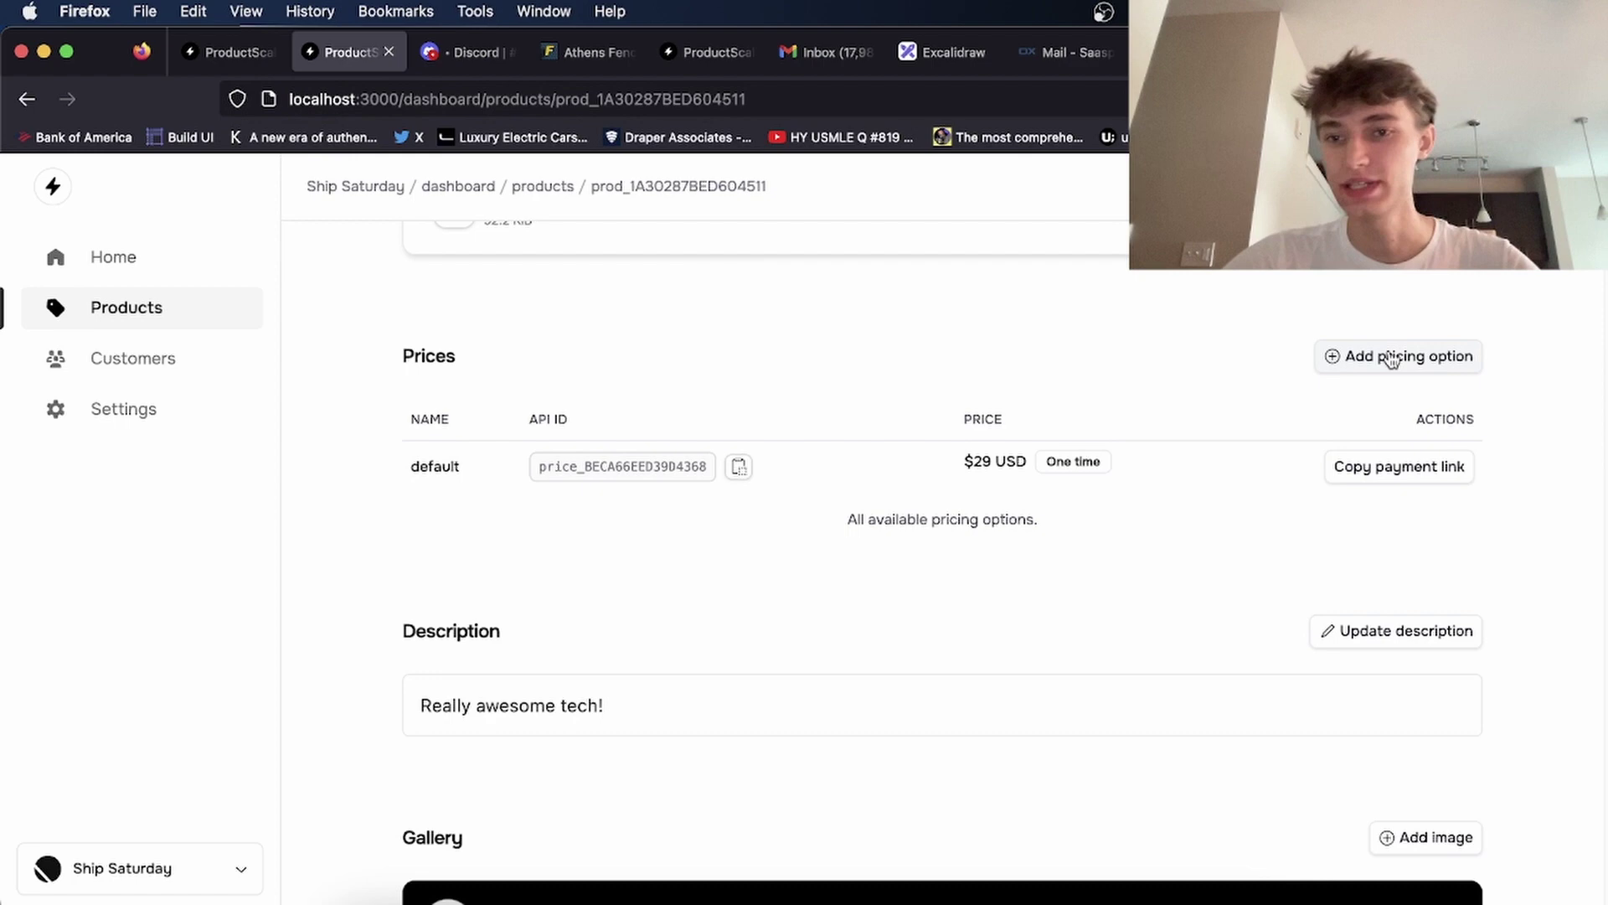
# Open and dismiss the Add pricing option form, note the $29 USD price, and scroll to Description.
pyautogui.click(1386, 355)
pyautogui.click(326, 370)
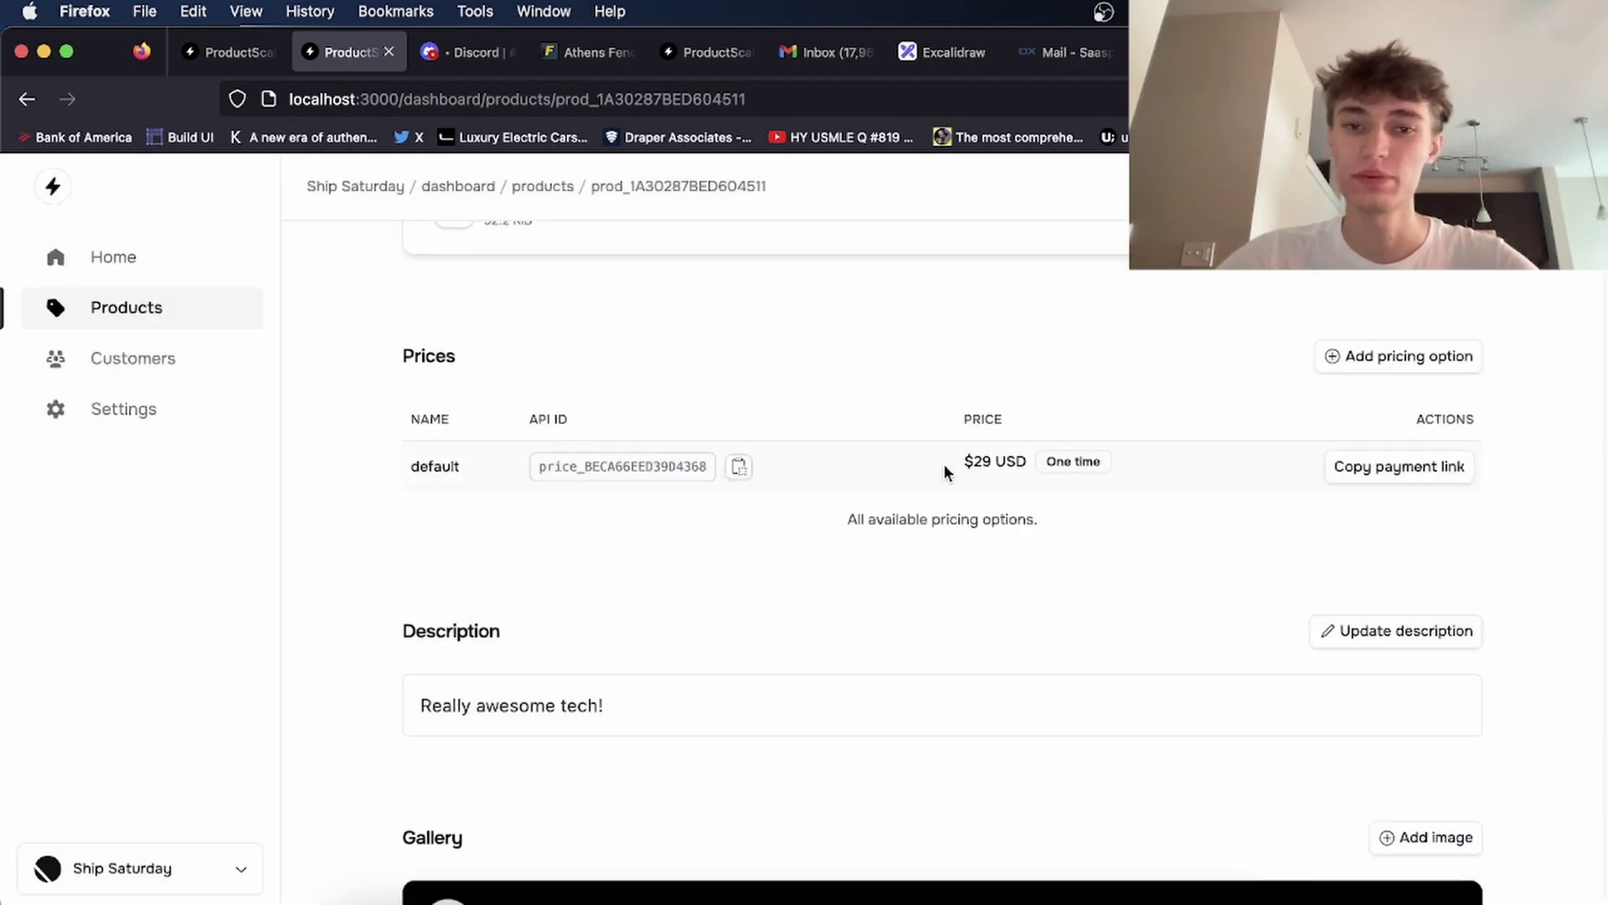
pyautogui.moveTo(955, 461); pyautogui.dragTo(1043, 461)
pyautogui.click(1043, 461)
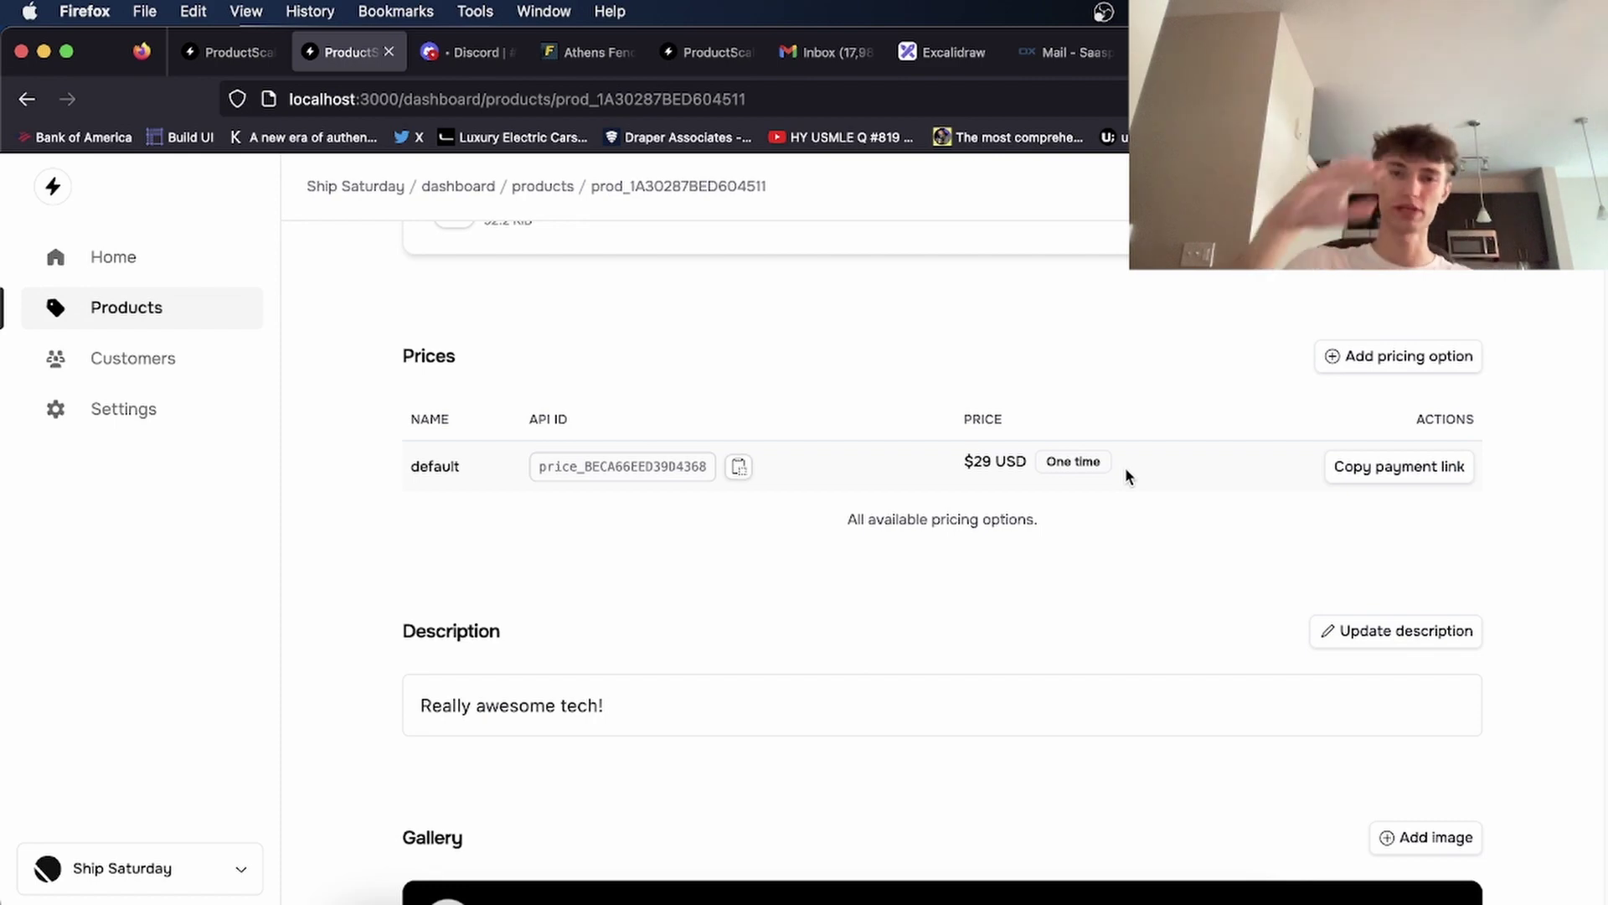
pyautogui.scroll(-5, 1124, 474)
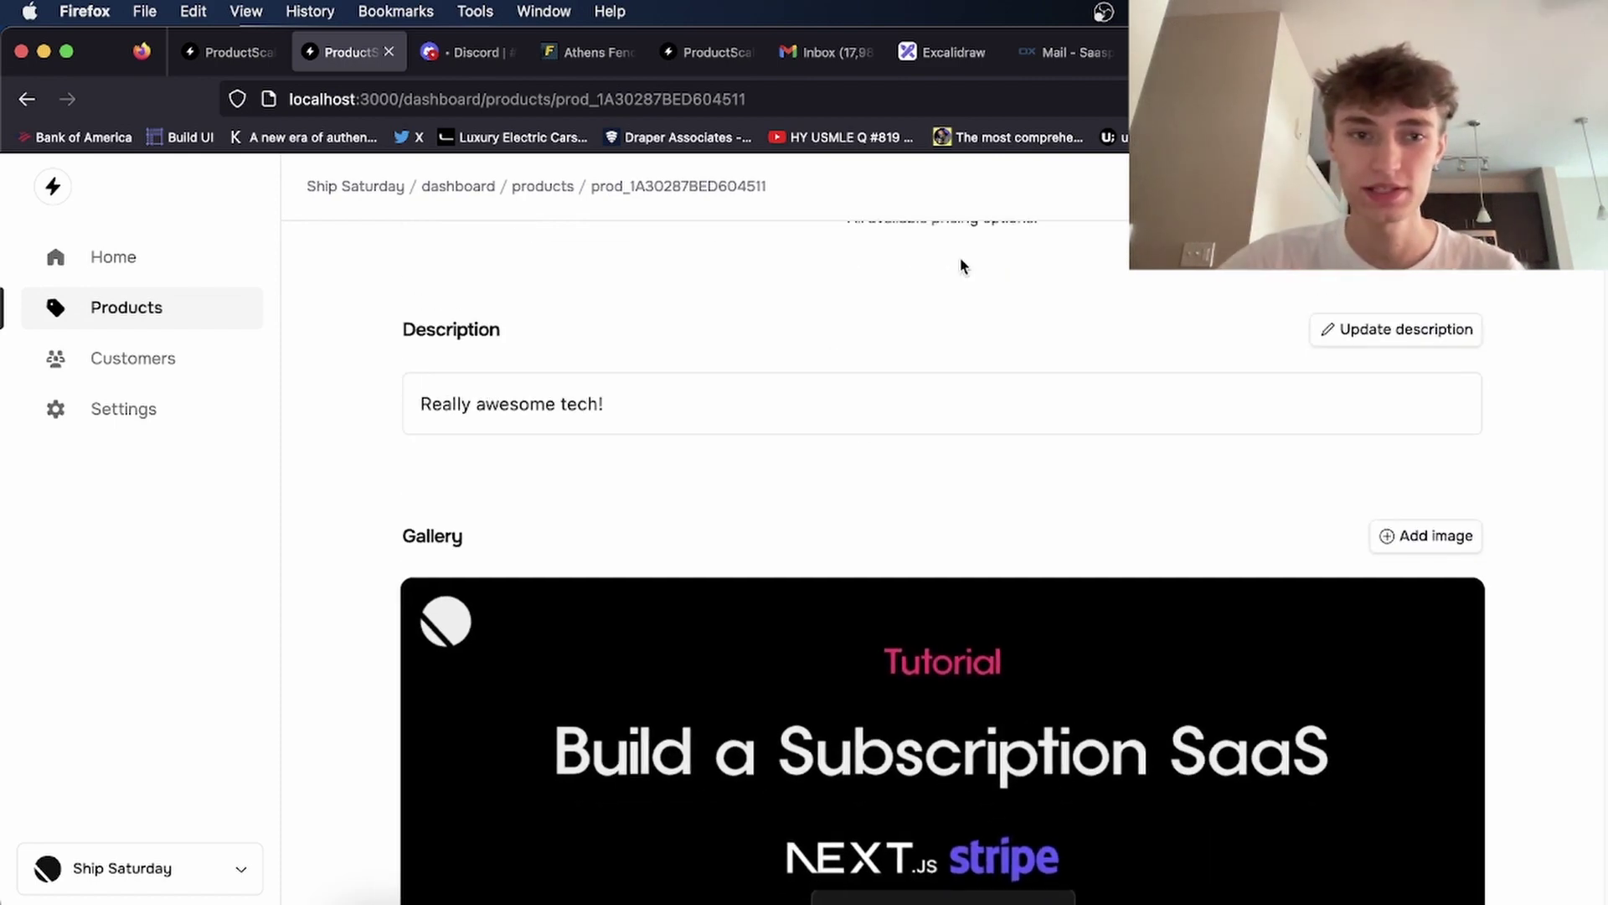
# Replace the product description with '## Description ### Fancy description' and save it.
pyautogui.click(1388, 335)
pyautogui.hotkey('alt', 'shift', 'Left')
pyautogui.hotkey('alt', 'shift', 'Left')
pyautogui.hotkey('alt', 'shift', 'Left')
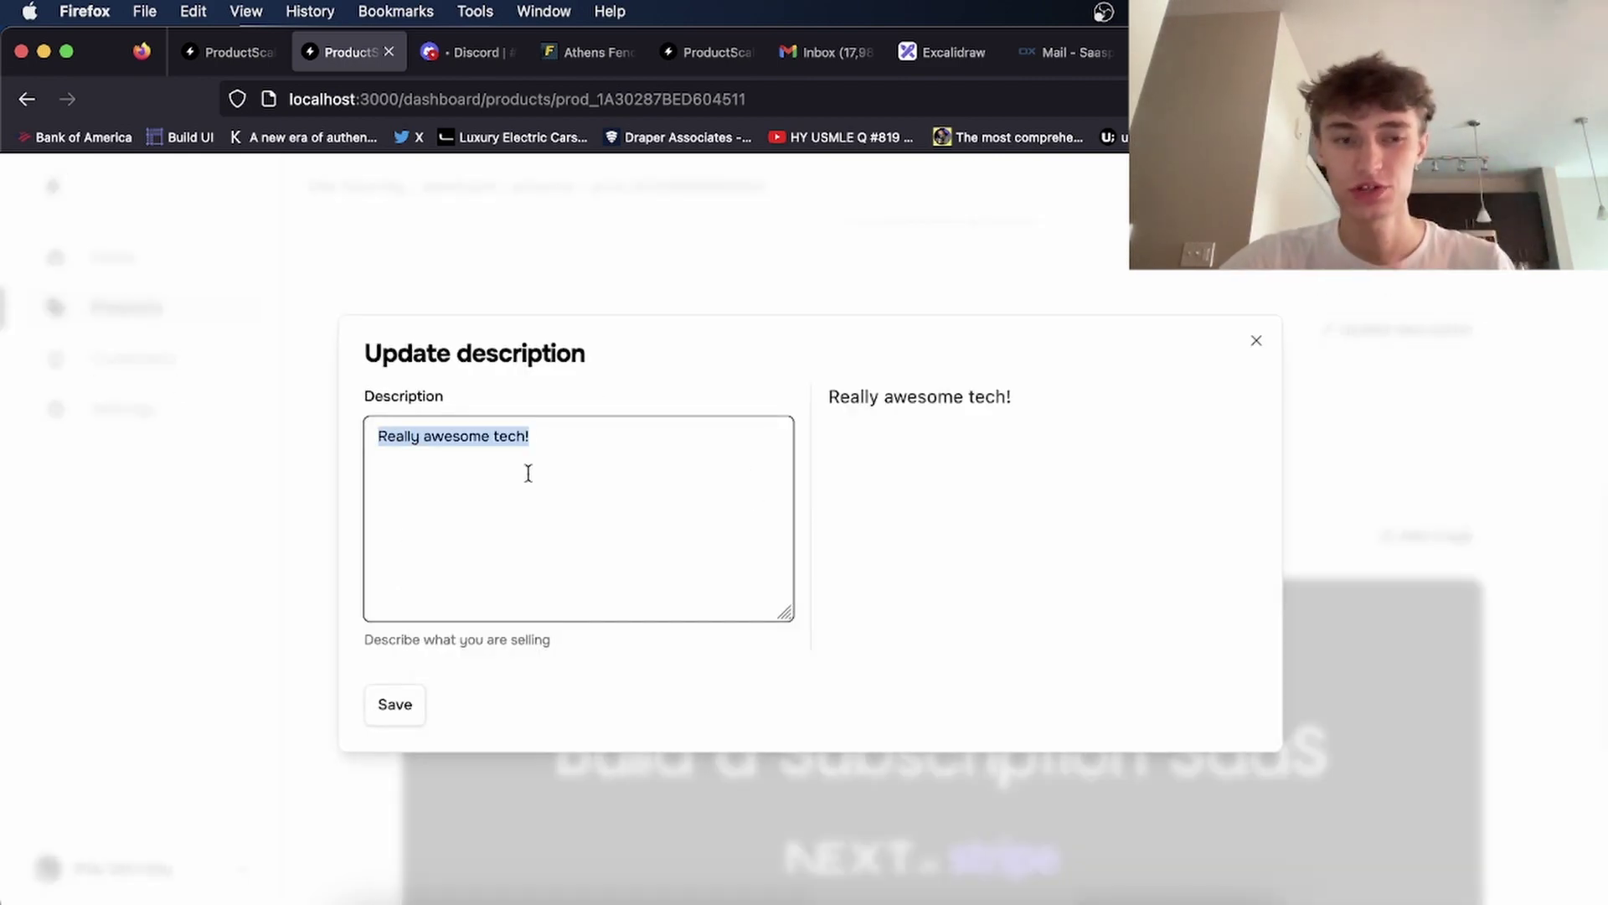
pyautogui.click(527, 472)
pyautogui.press('super+a')
pyautogui.write('##')
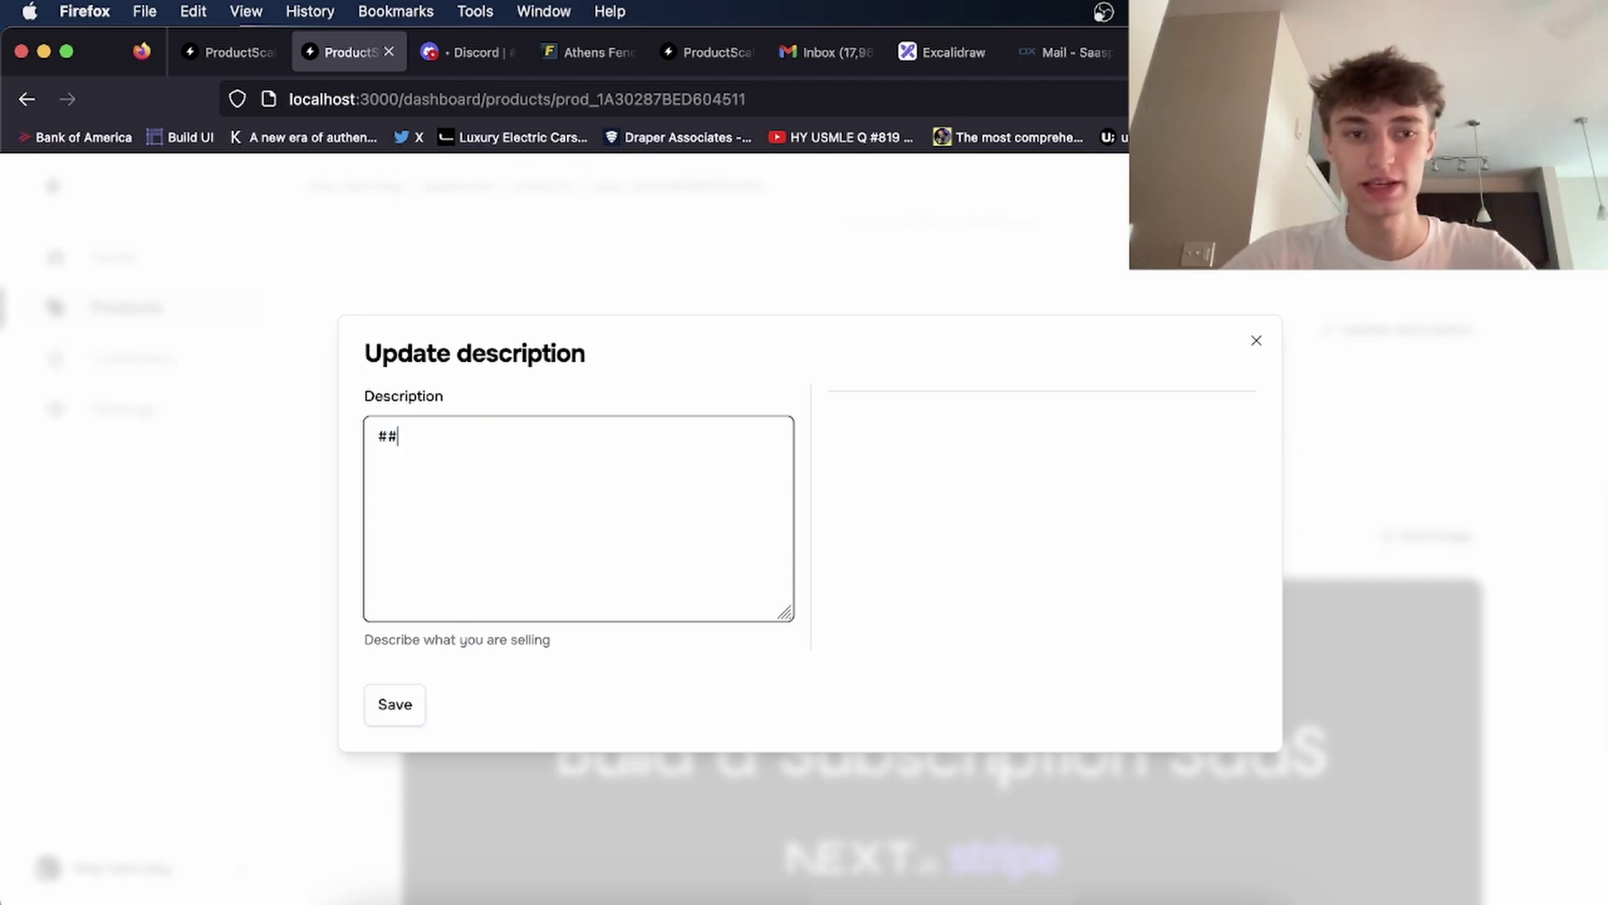
pyautogui.write(' Description')
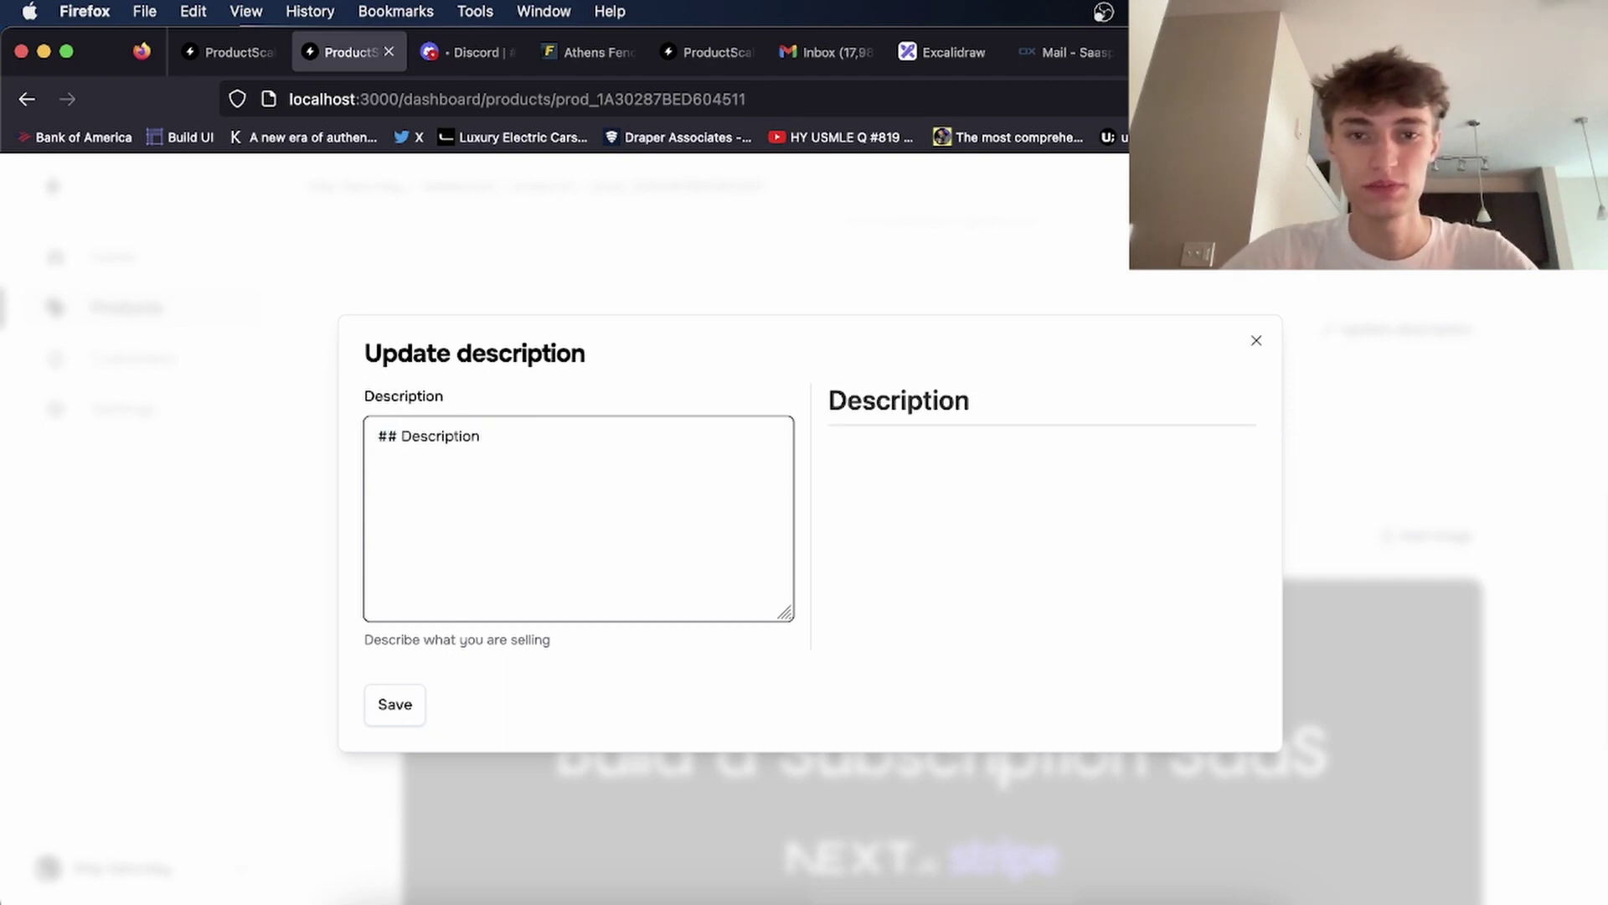
pyautogui.write(' ###')
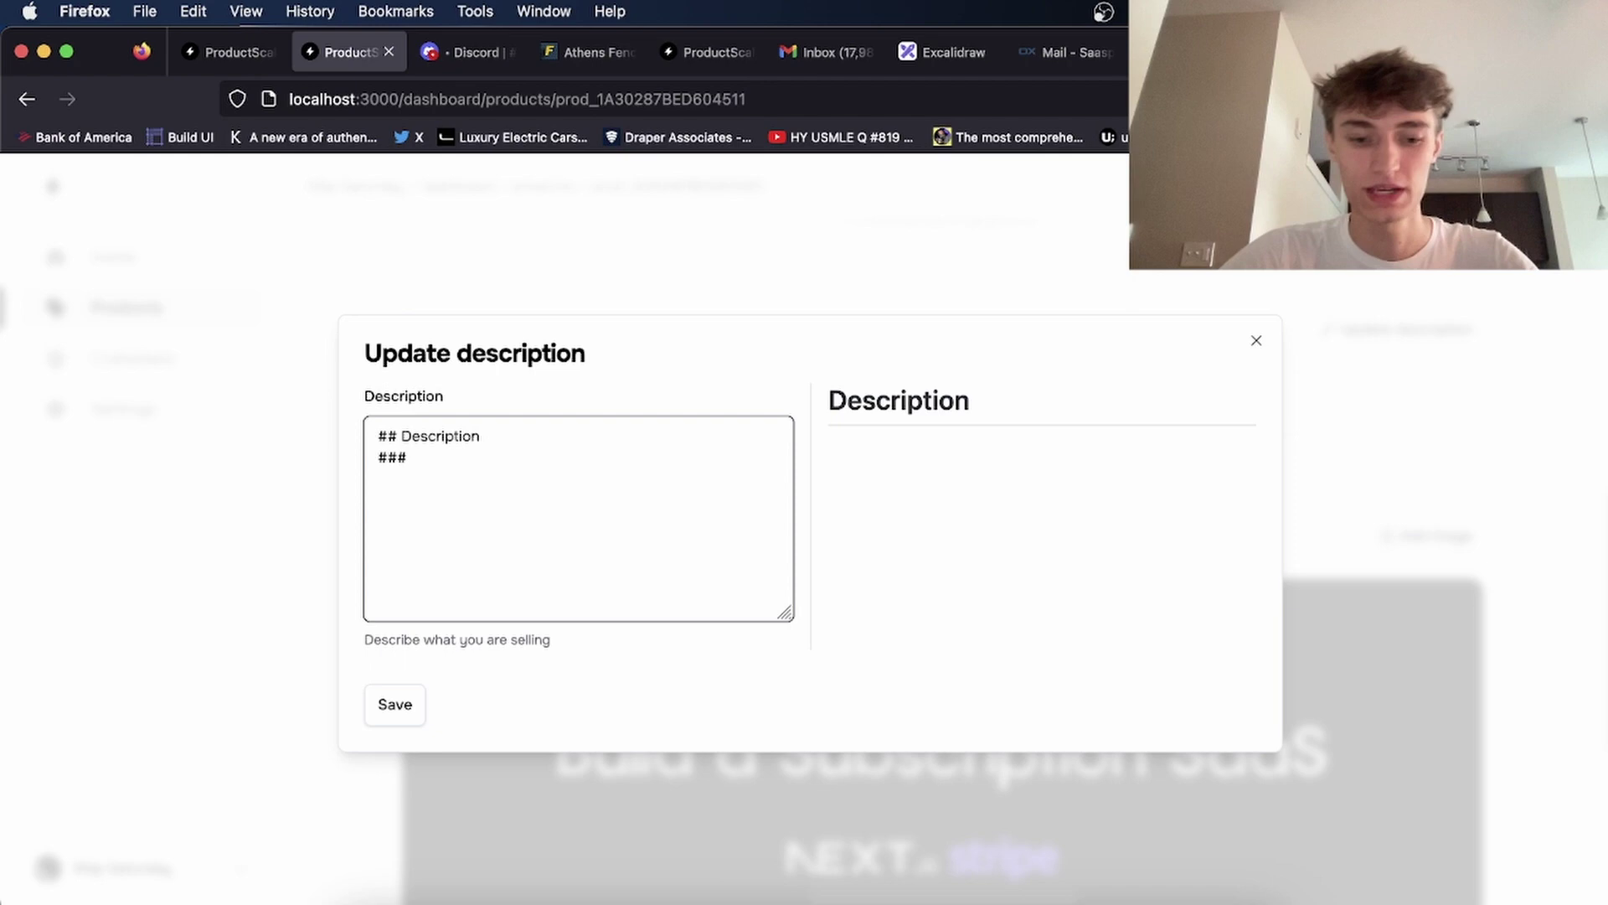
pyautogui.write(' Fancy description')
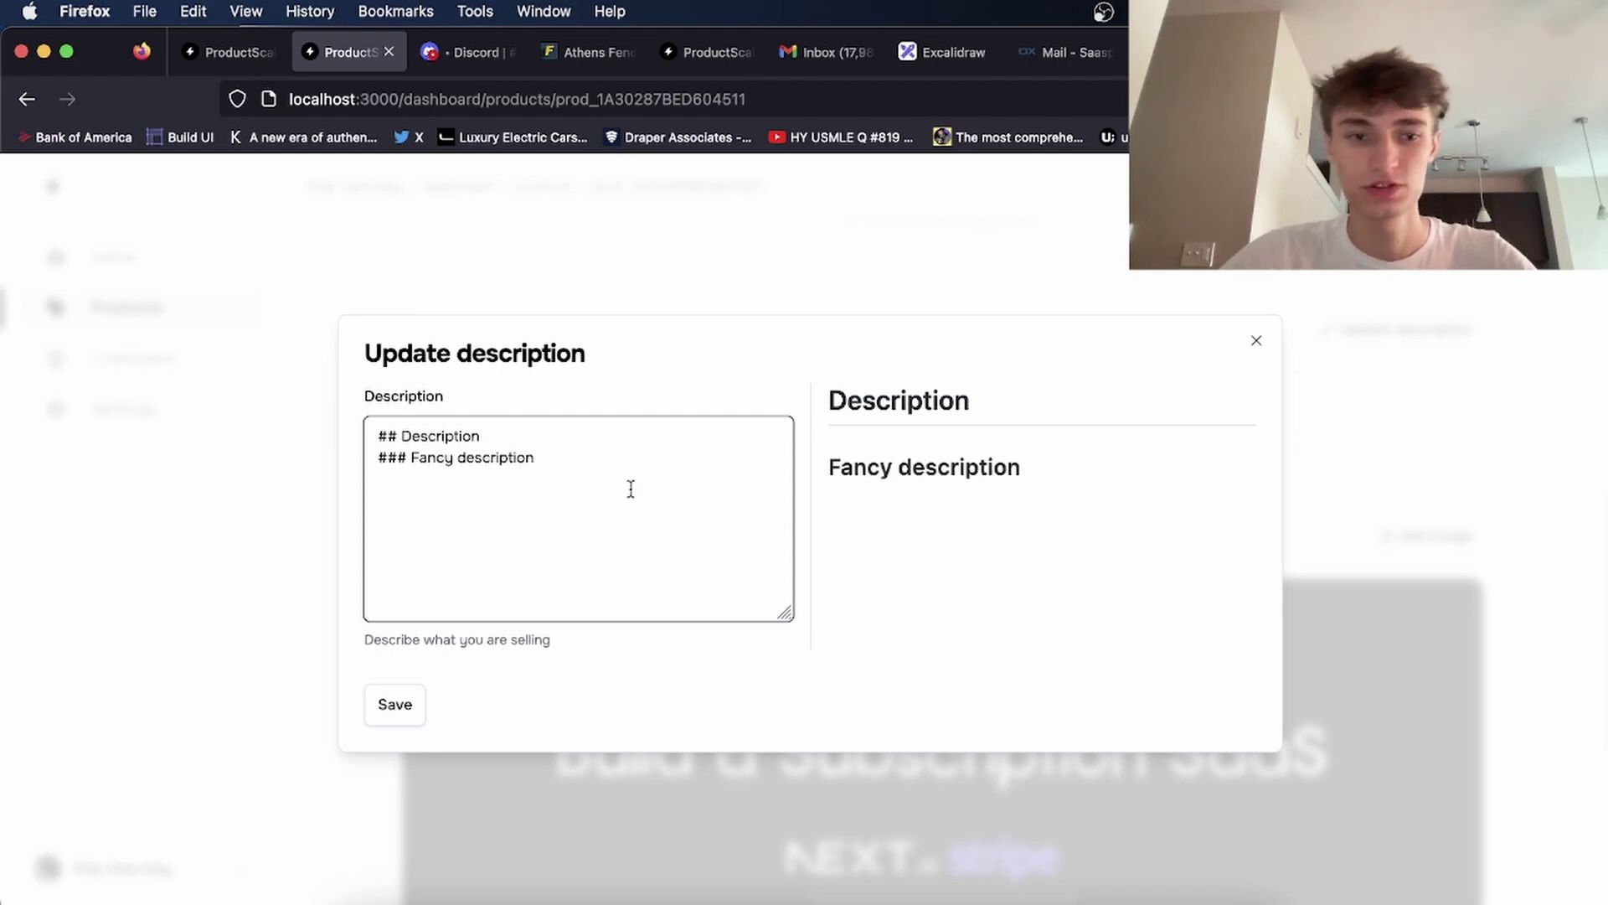
pyautogui.click(381, 720)
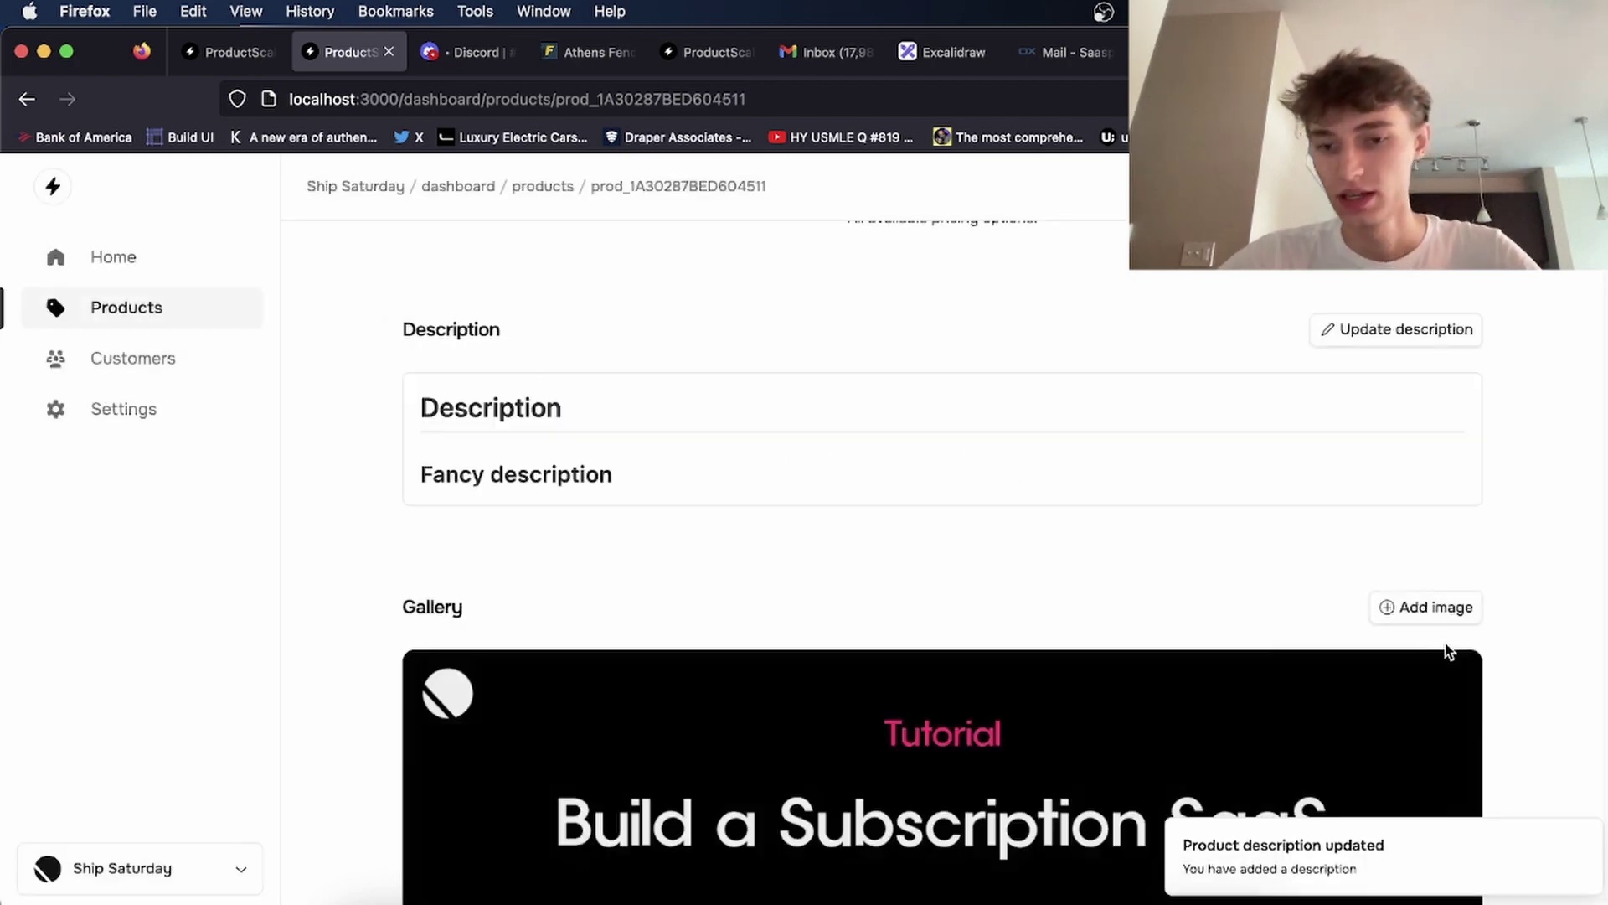
# Review the updated product page, briefly highlighting 'Authorization' in the title.
pyautogui.scroll(-5, 1411, 781)
pyautogui.scroll(10, 1084, 525)
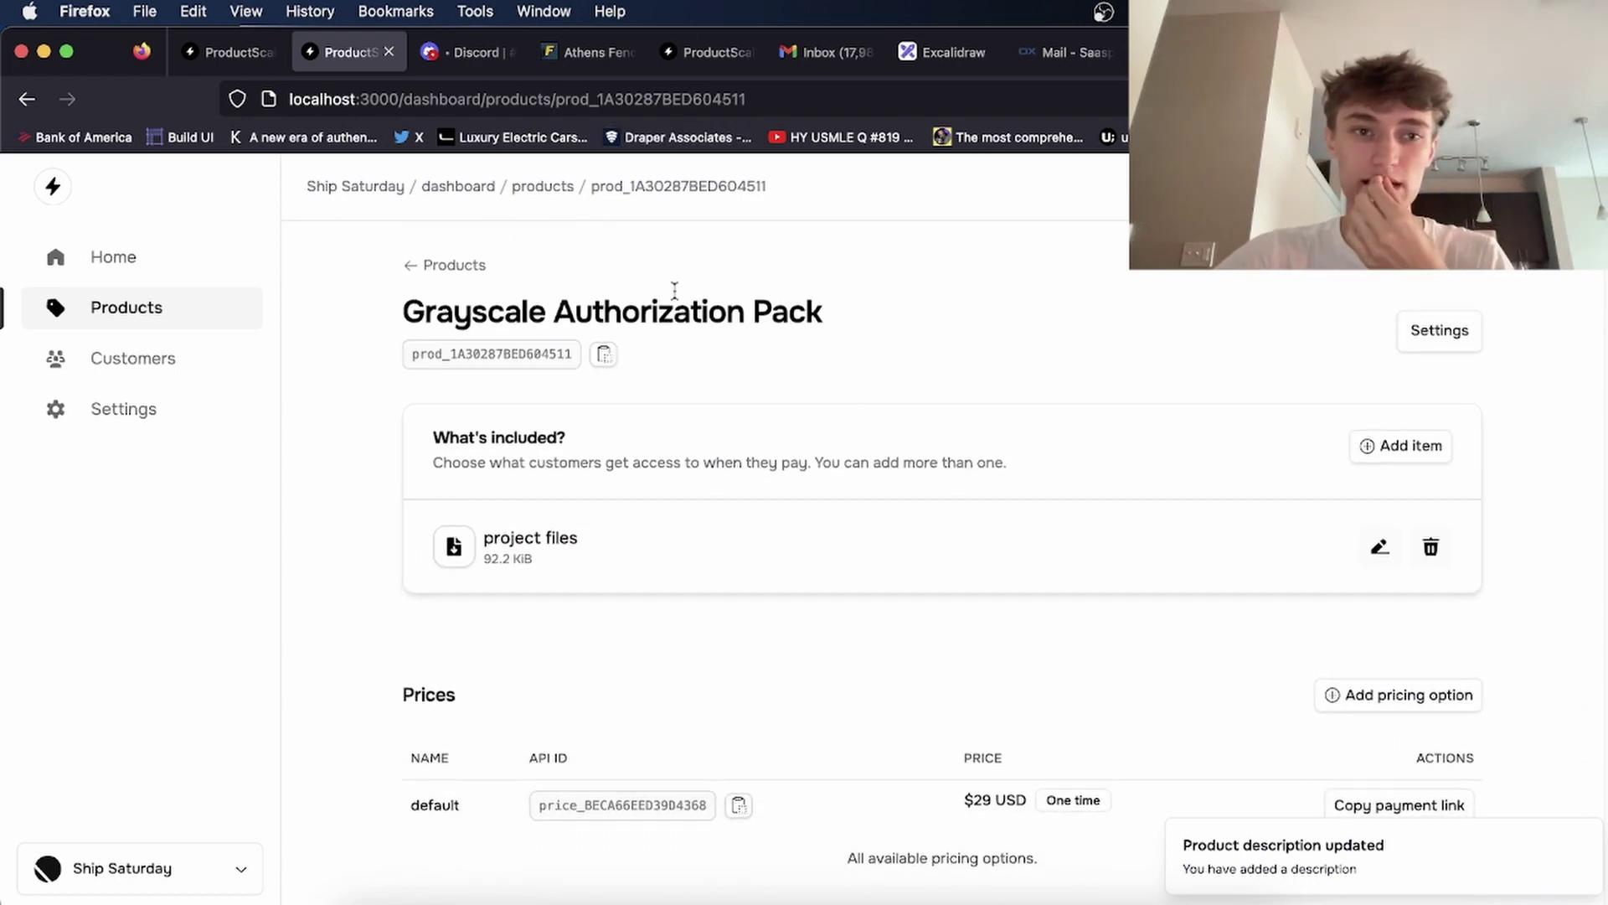
pyautogui.doubleClick(675, 289)
pyautogui.click(732, 304)
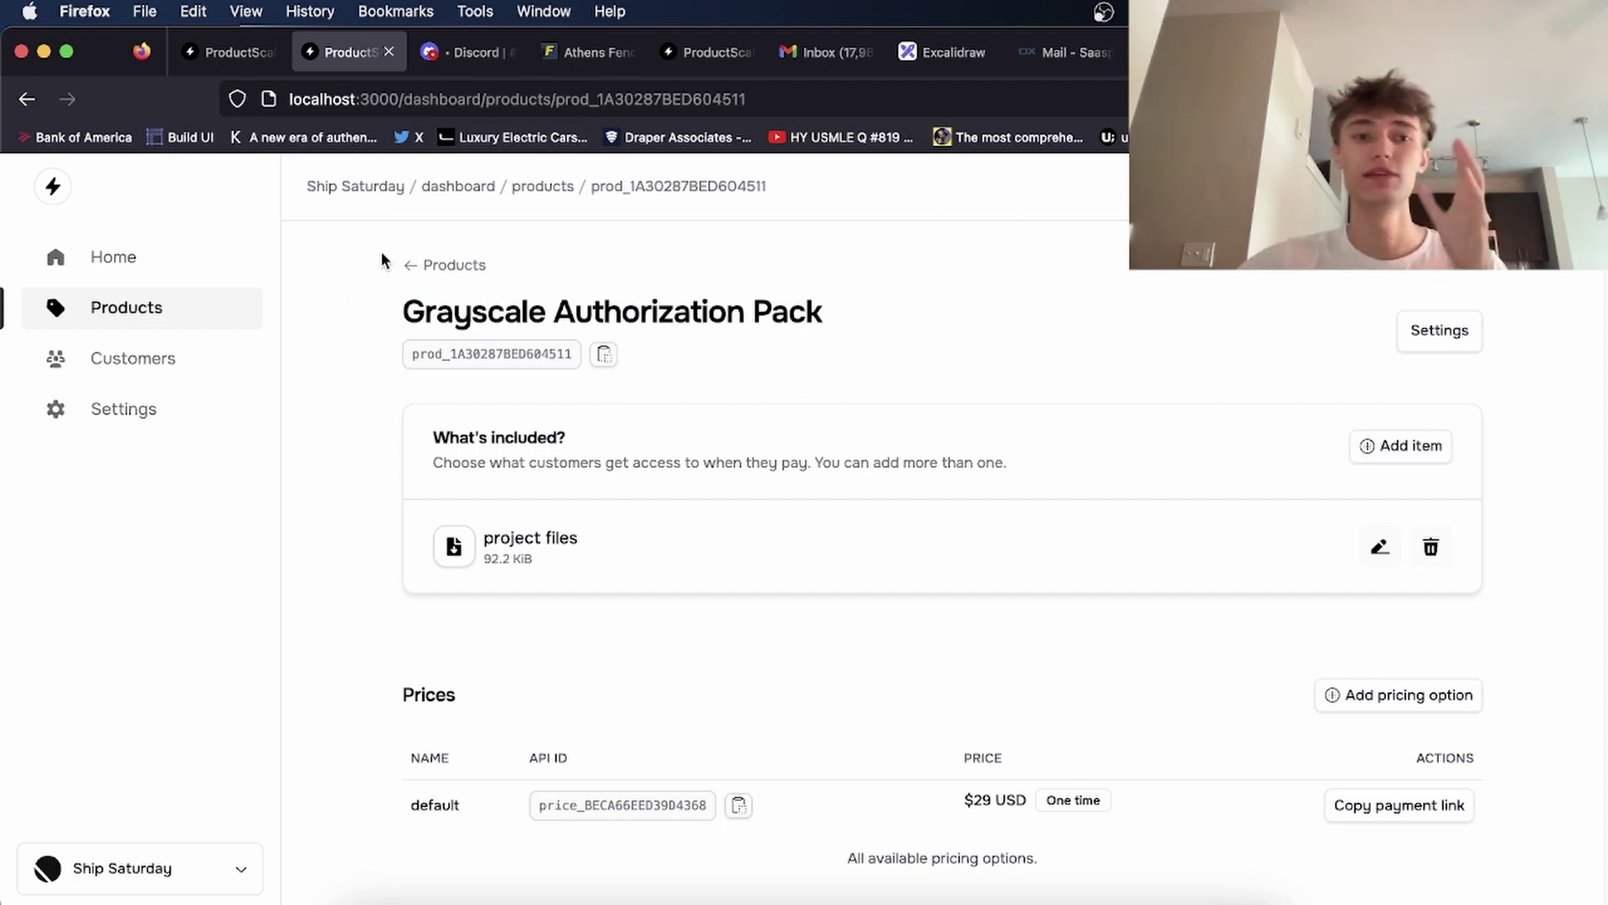
pyautogui.click(1008, 100)
# Load the local Ship Saturday storefront at localhost:3000/ship-saturday.
pyautogui.write('localhost:3000/ship-saturday')
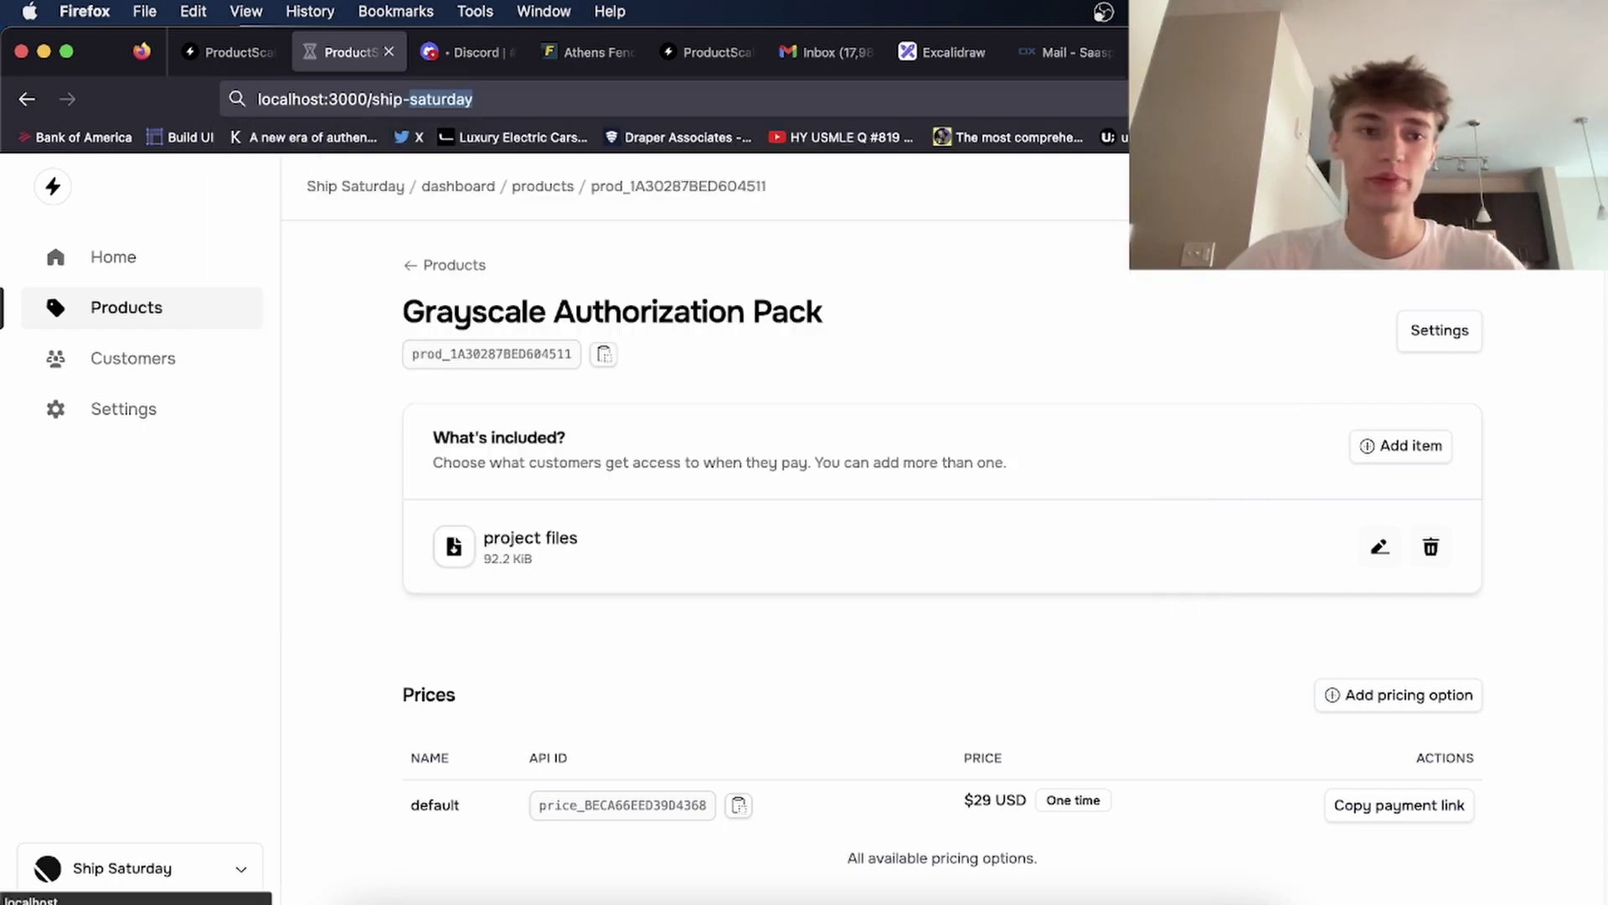
pyautogui.press('Return')
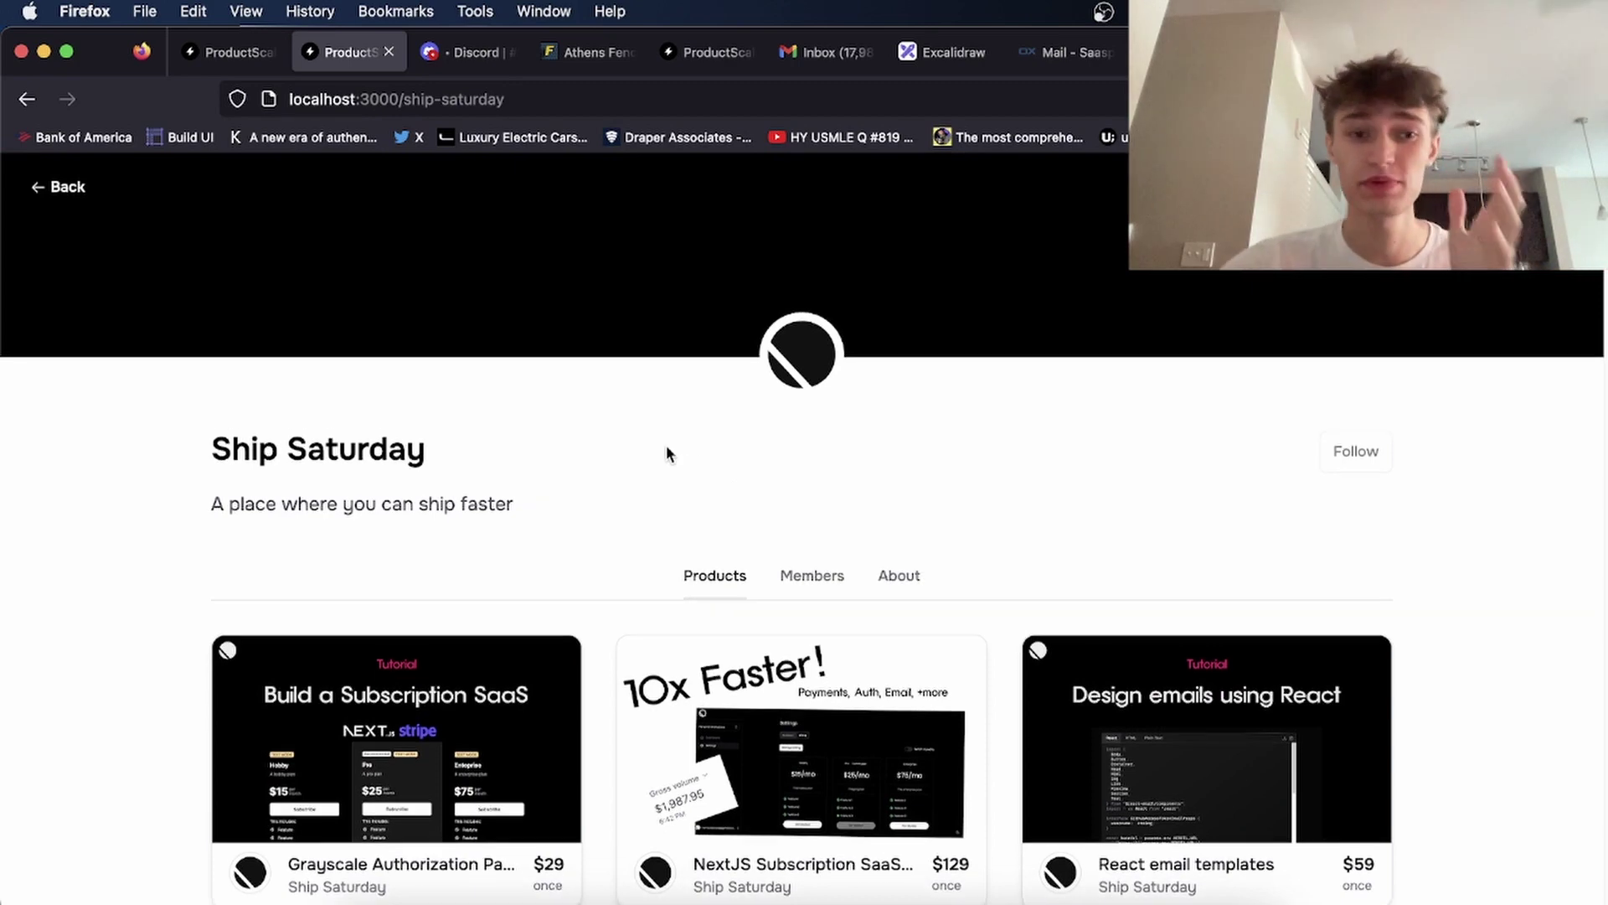
pyautogui.moveTo(666, 448); pyautogui.dragTo(539, 478)
pyautogui.click(536, 544)
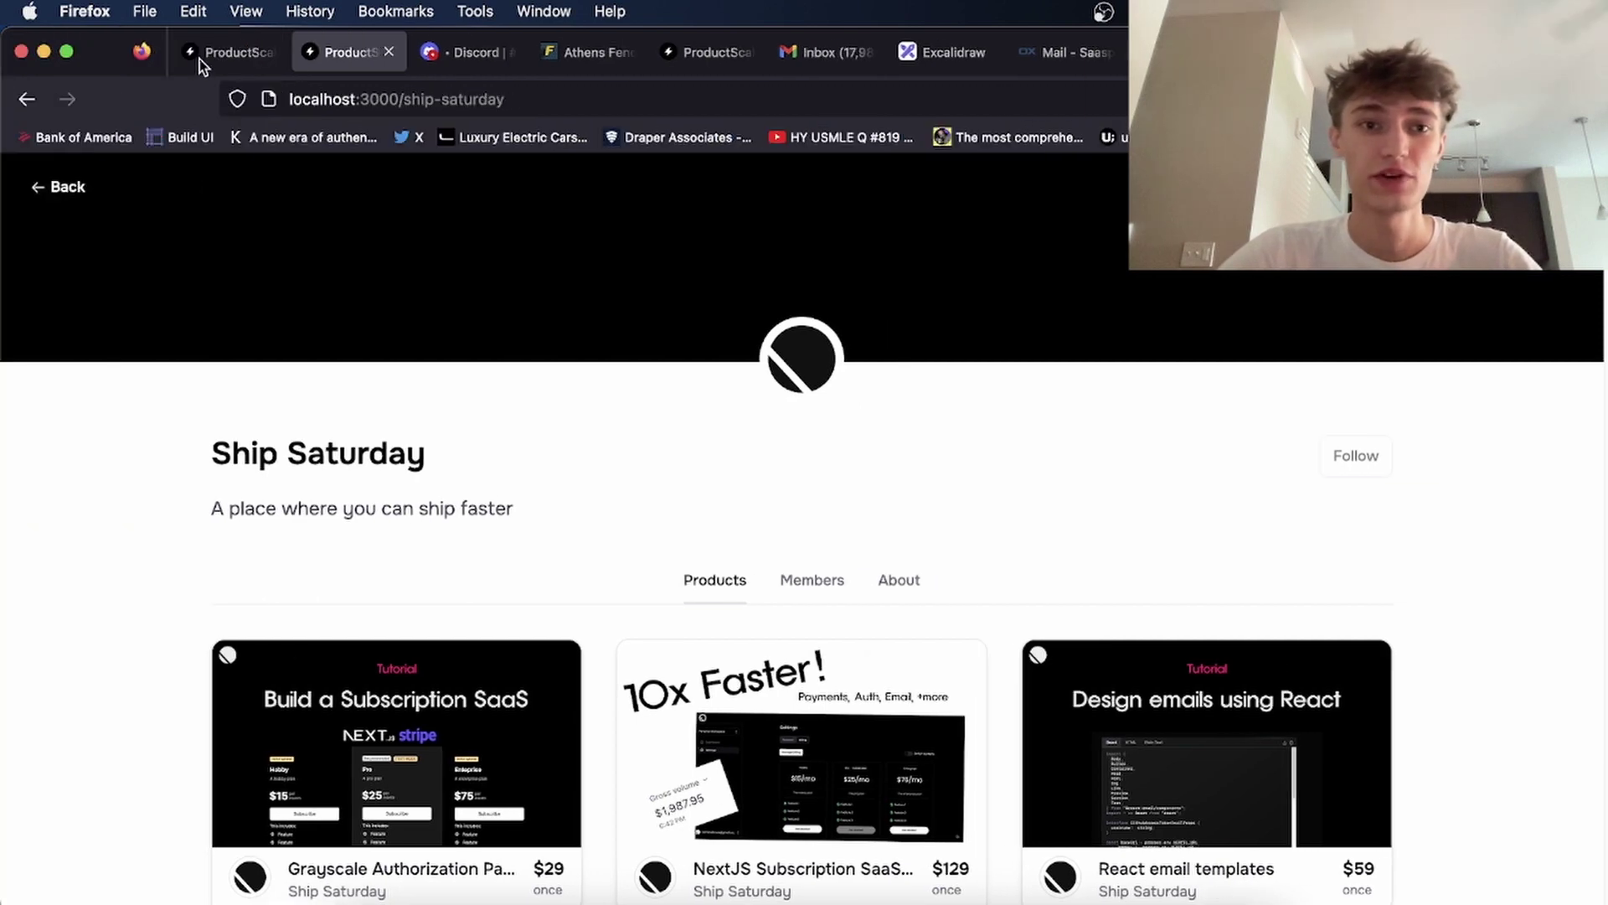
# Copy the ship-saturday path and load it on the live productscale.io site.
pyautogui.moveTo(403, 100); pyautogui.dragTo(572, 100)
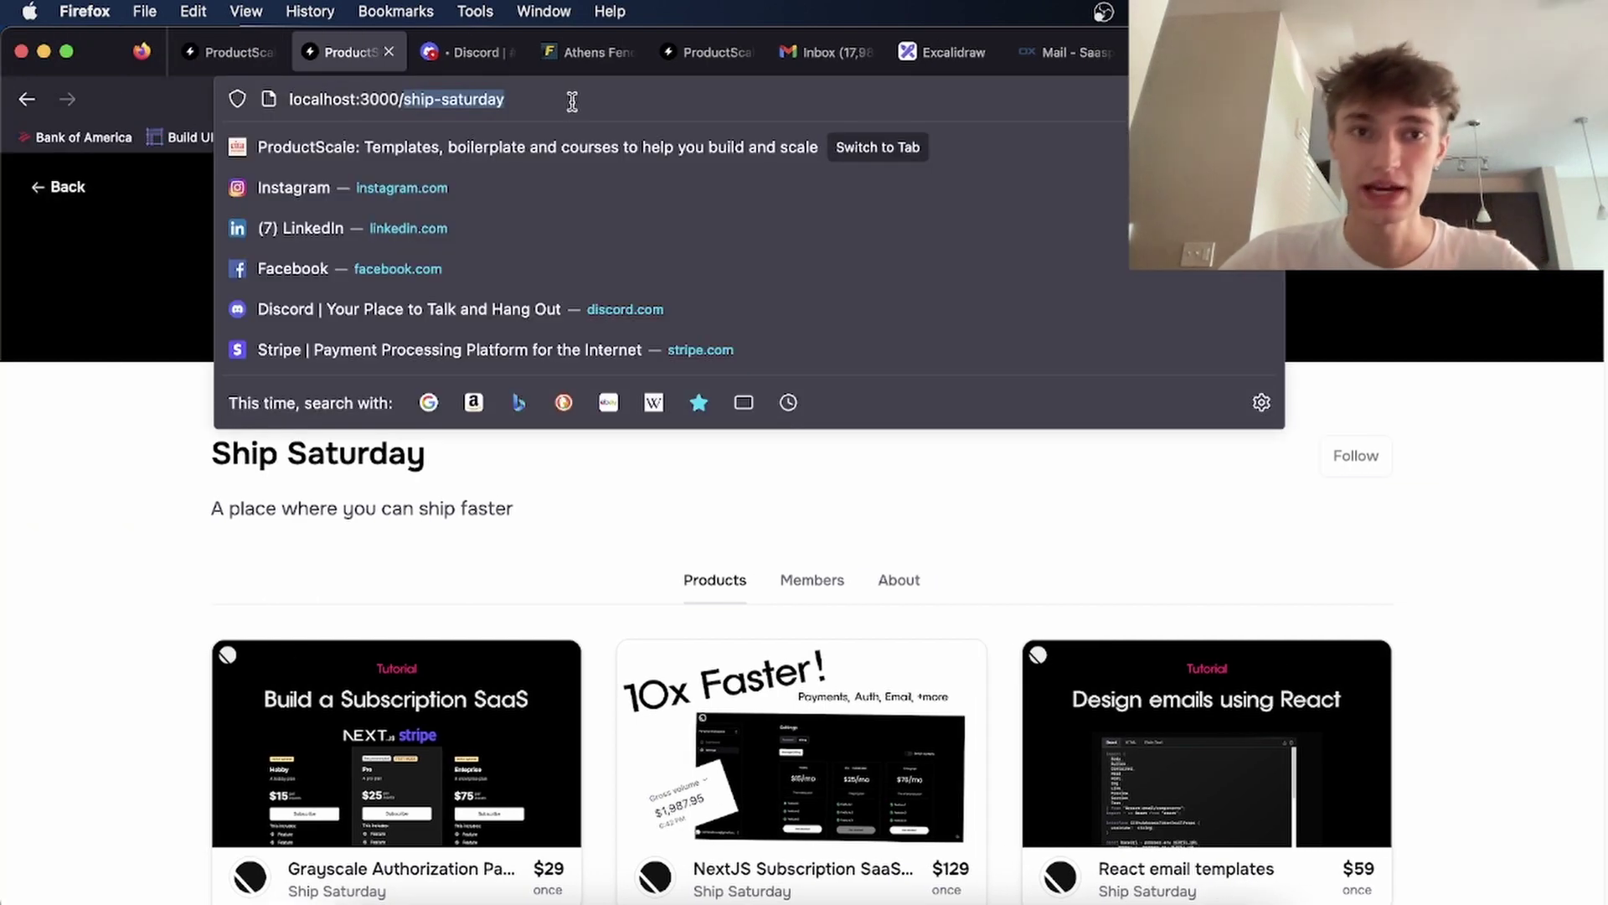
pyautogui.press('super+c')
pyautogui.click(712, 52)
pyautogui.click(538, 98)
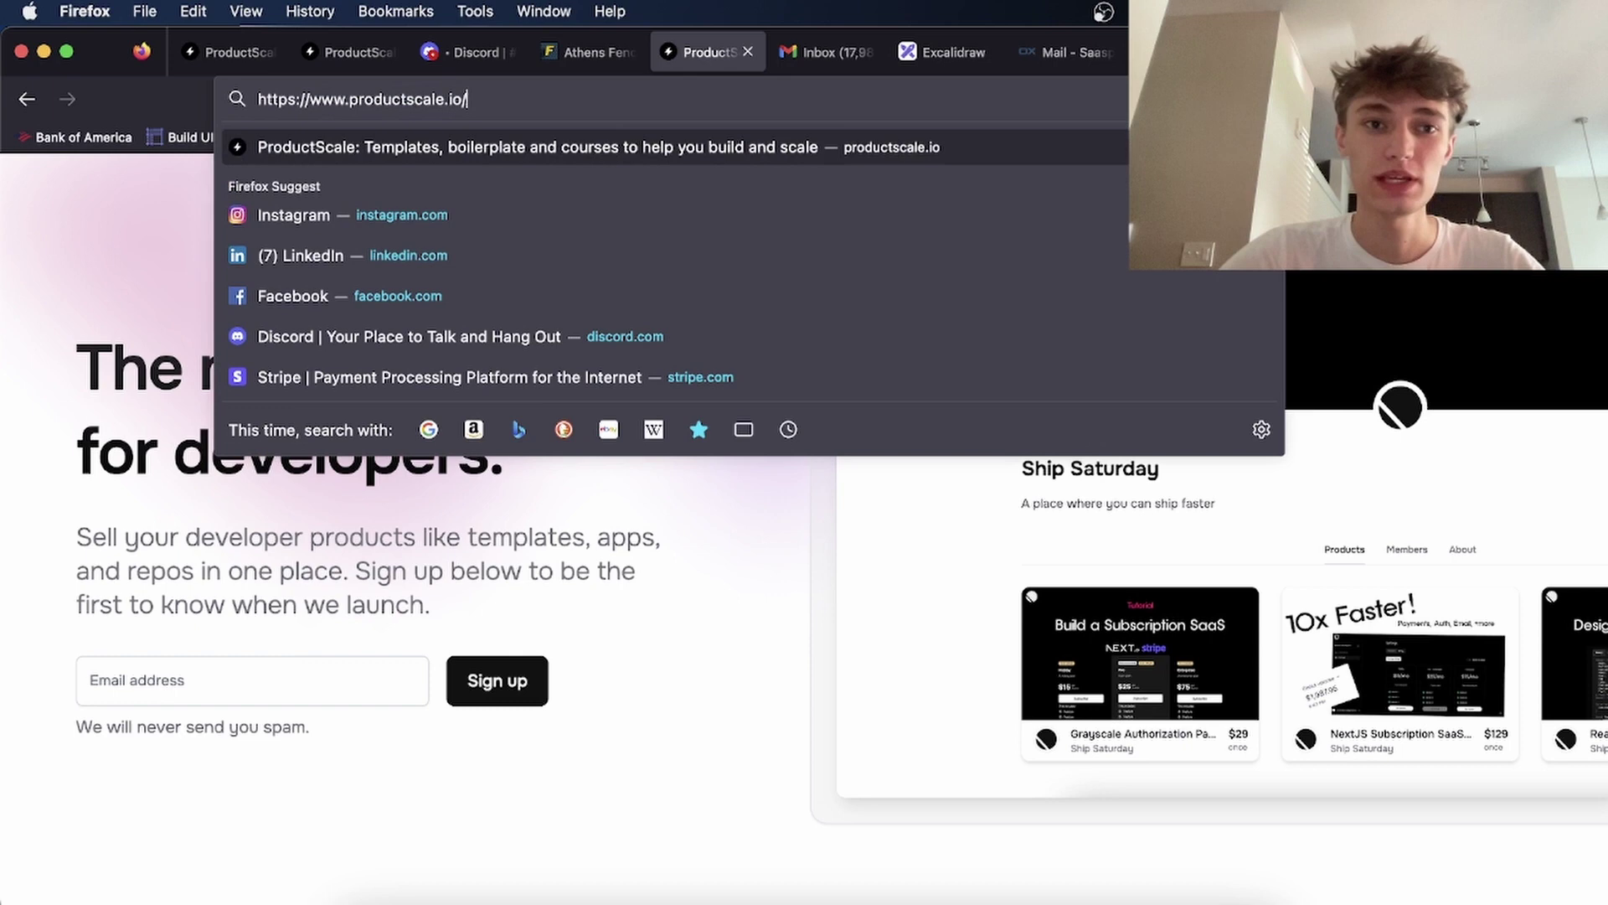
pyautogui.press('super+v')
pyautogui.press('Return')
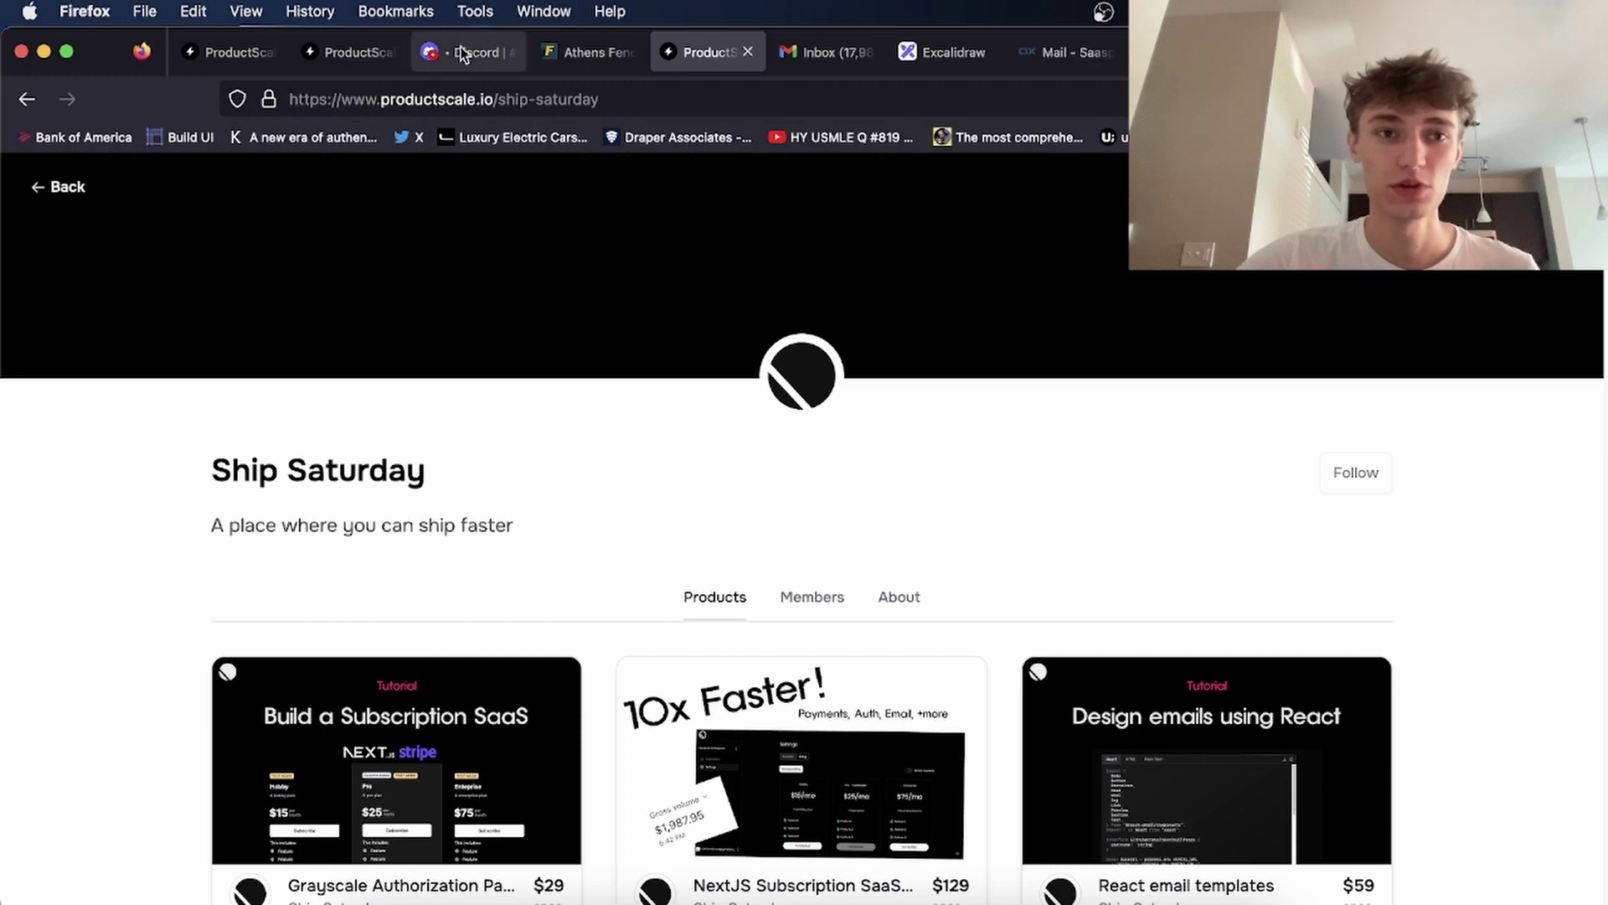
# Open the NextJS Subscription SaaS Kit product on the local storefront.
pyautogui.click(350, 51)
pyautogui.click(778, 709)
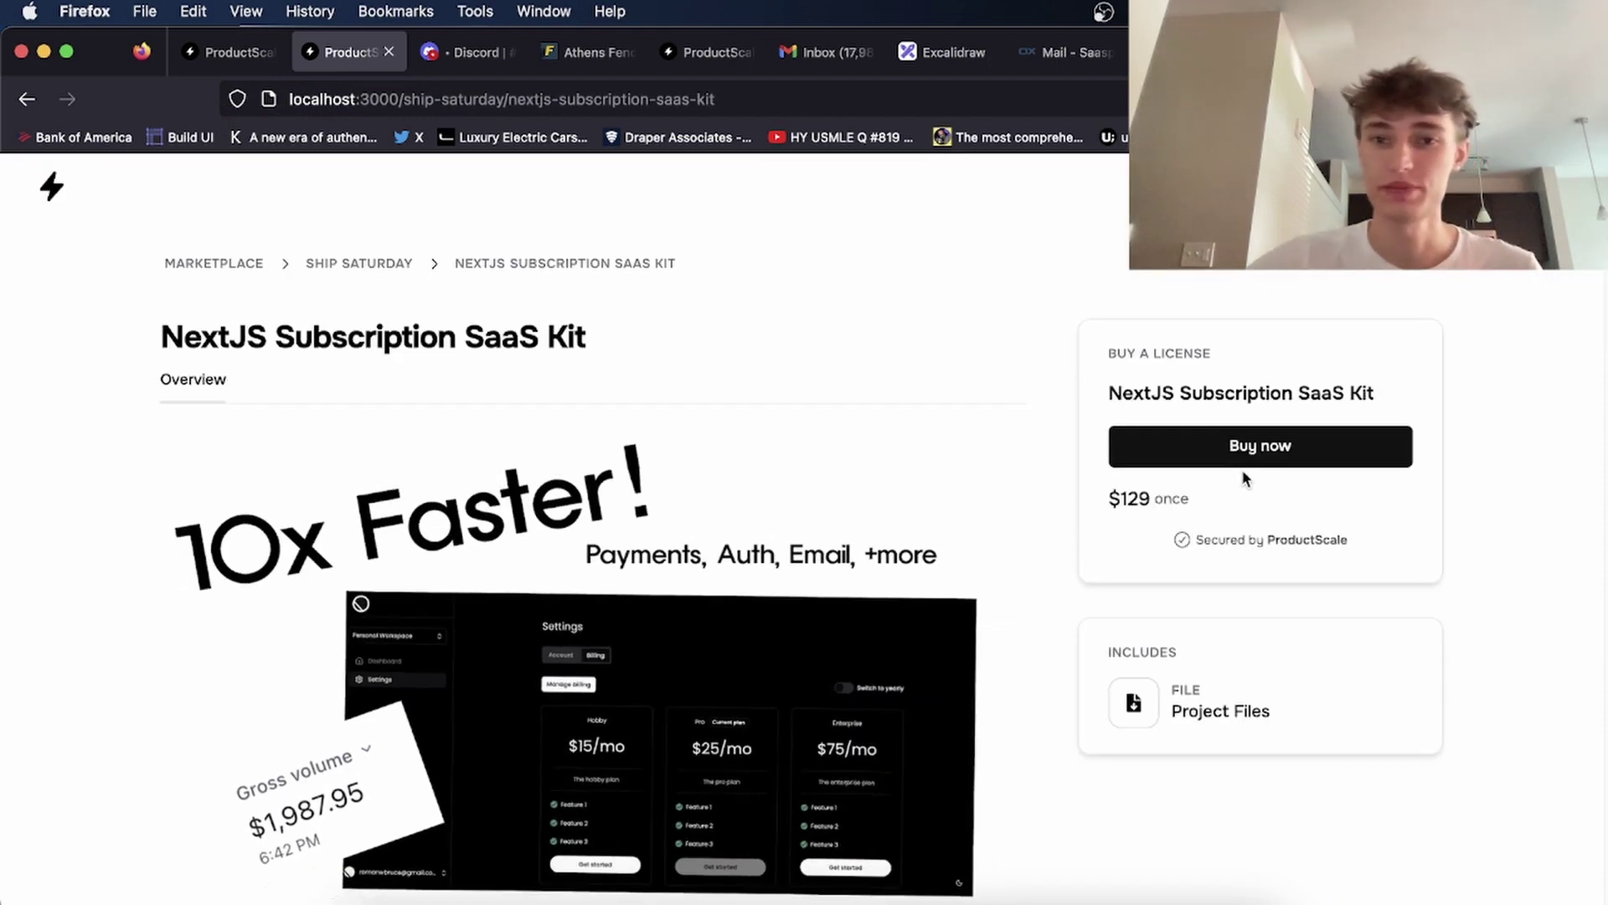
pyautogui.scroll(-6, 641, 272)
pyautogui.scroll(6, 675, 628)
# Preview the kit's $129 checkout, then return to its product page.
pyautogui.tripleClick(271, 362)
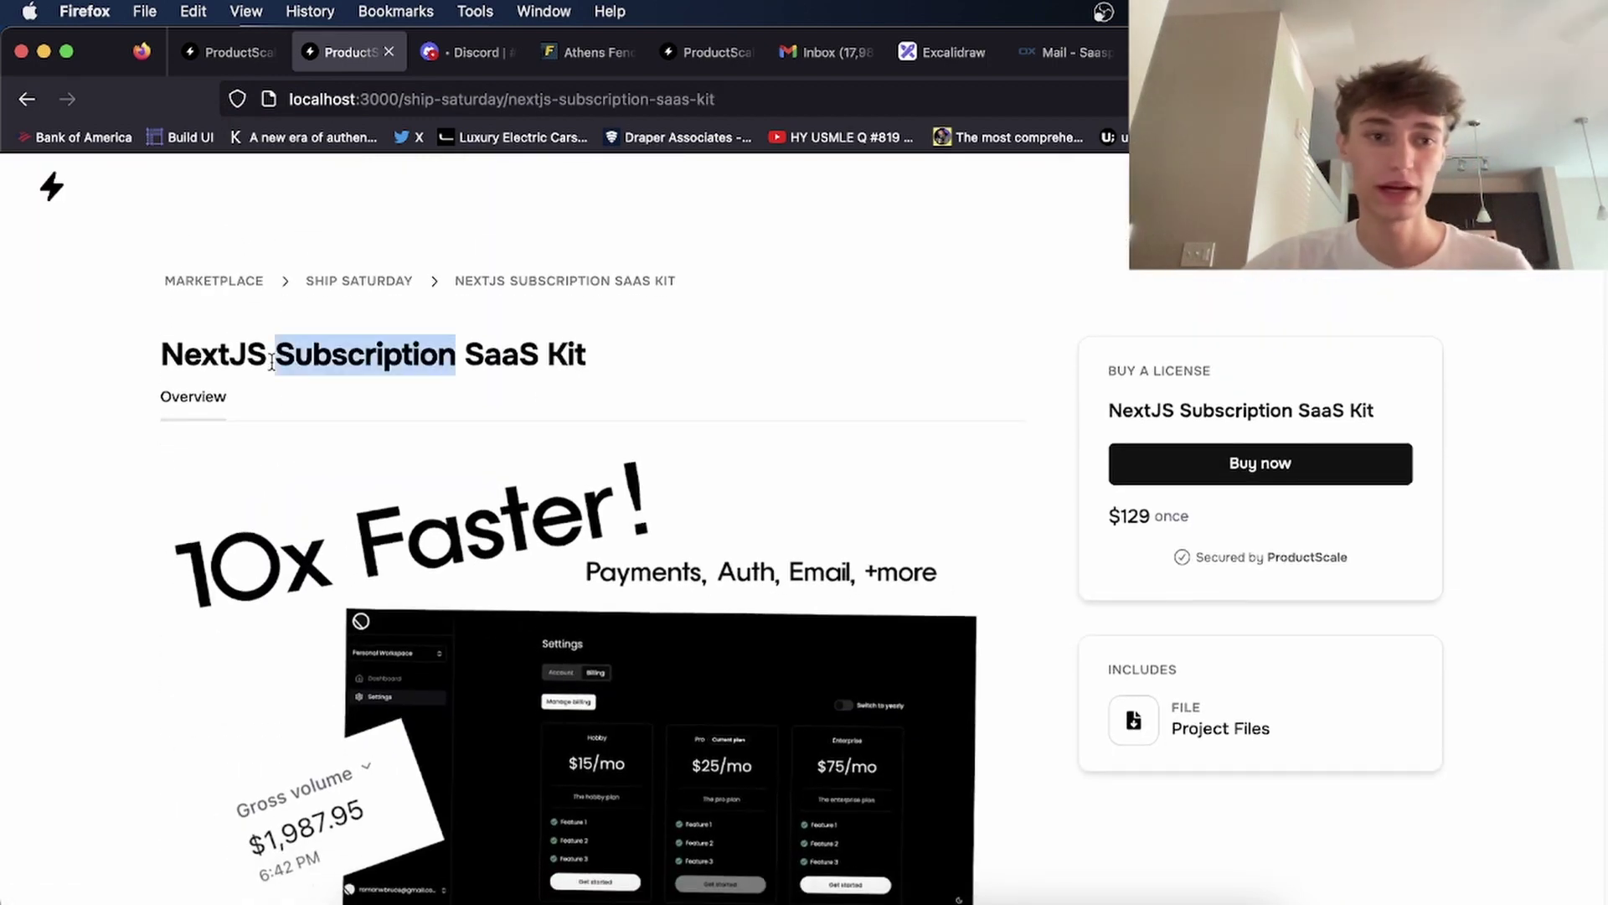
pyautogui.click(272, 362)
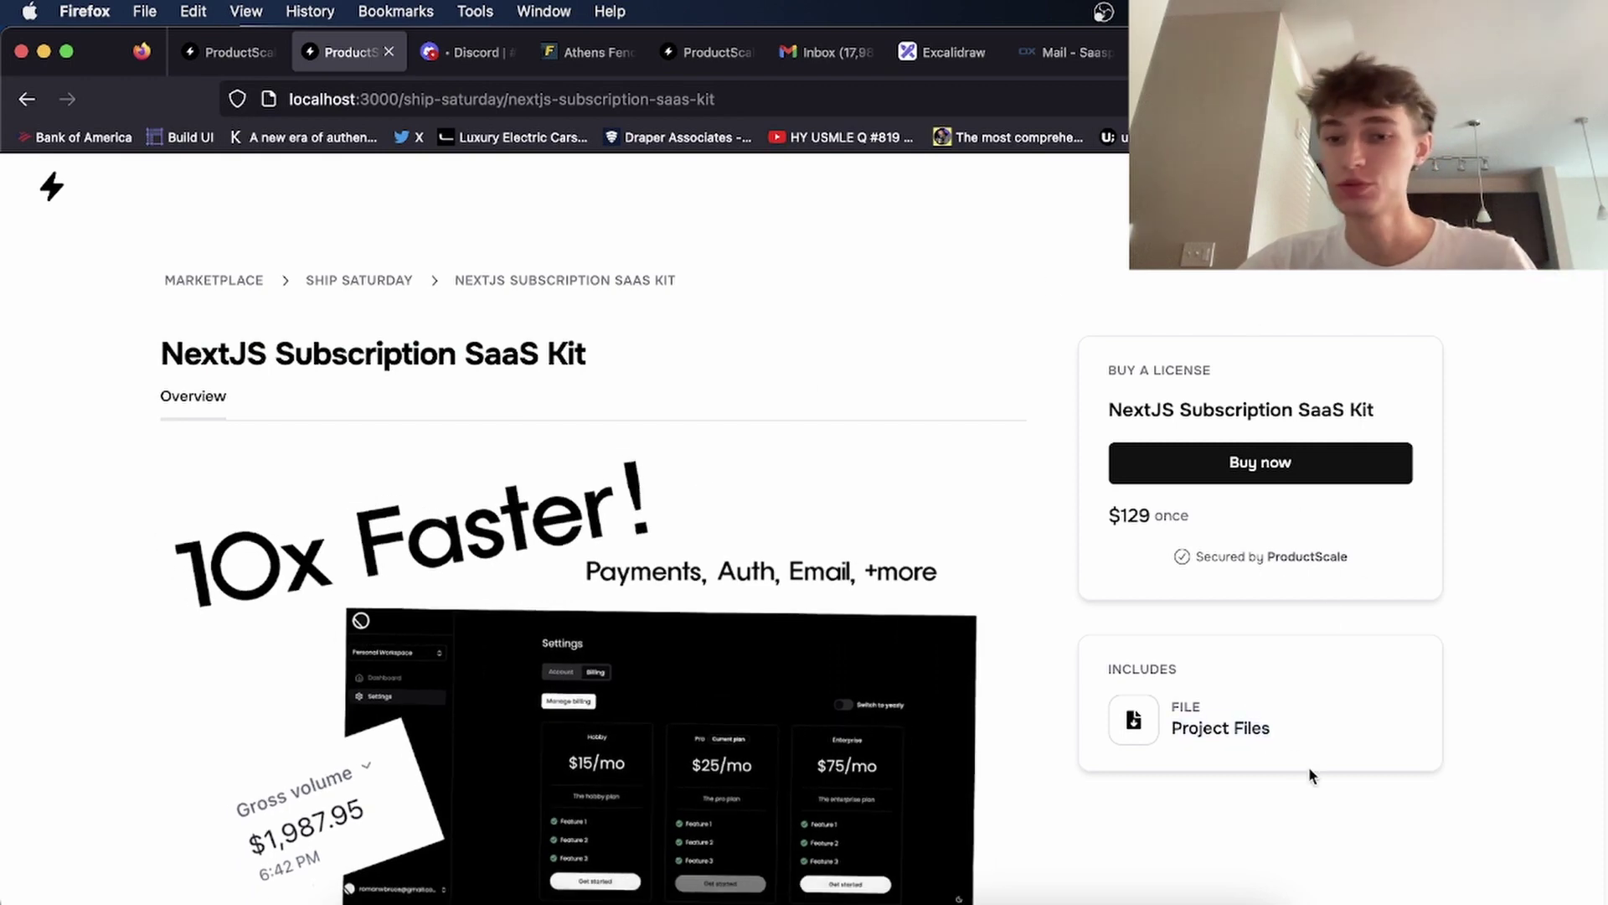
pyautogui.scroll(-3, 1293, 735)
pyautogui.scroll(3, 1238, 359)
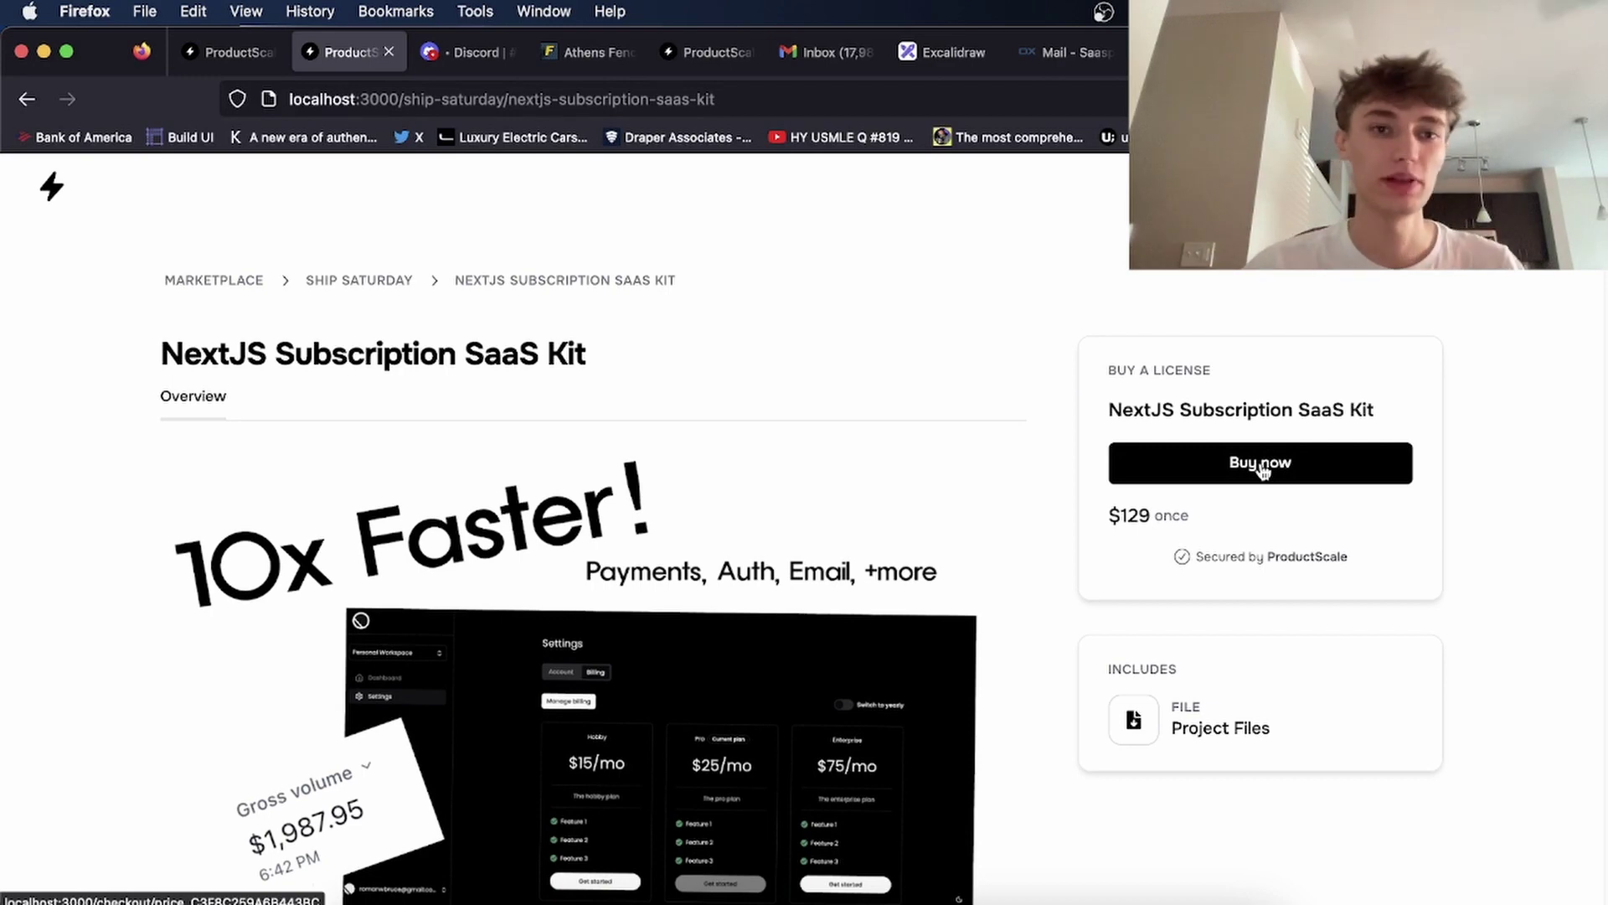
pyautogui.click(1262, 468)
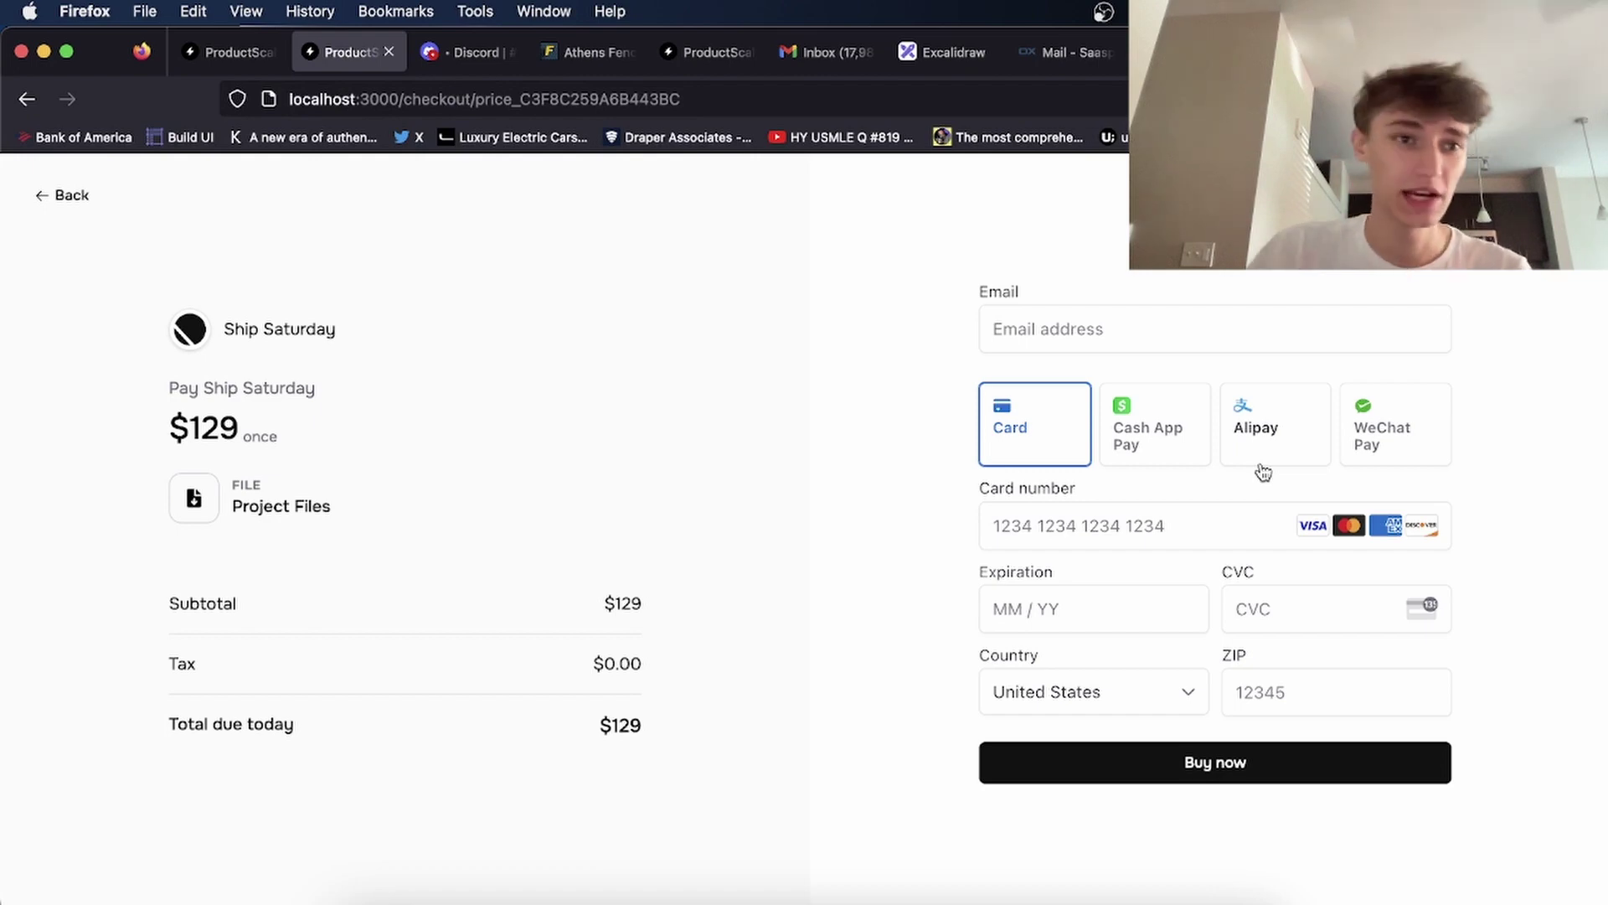
pyautogui.click(67, 194)
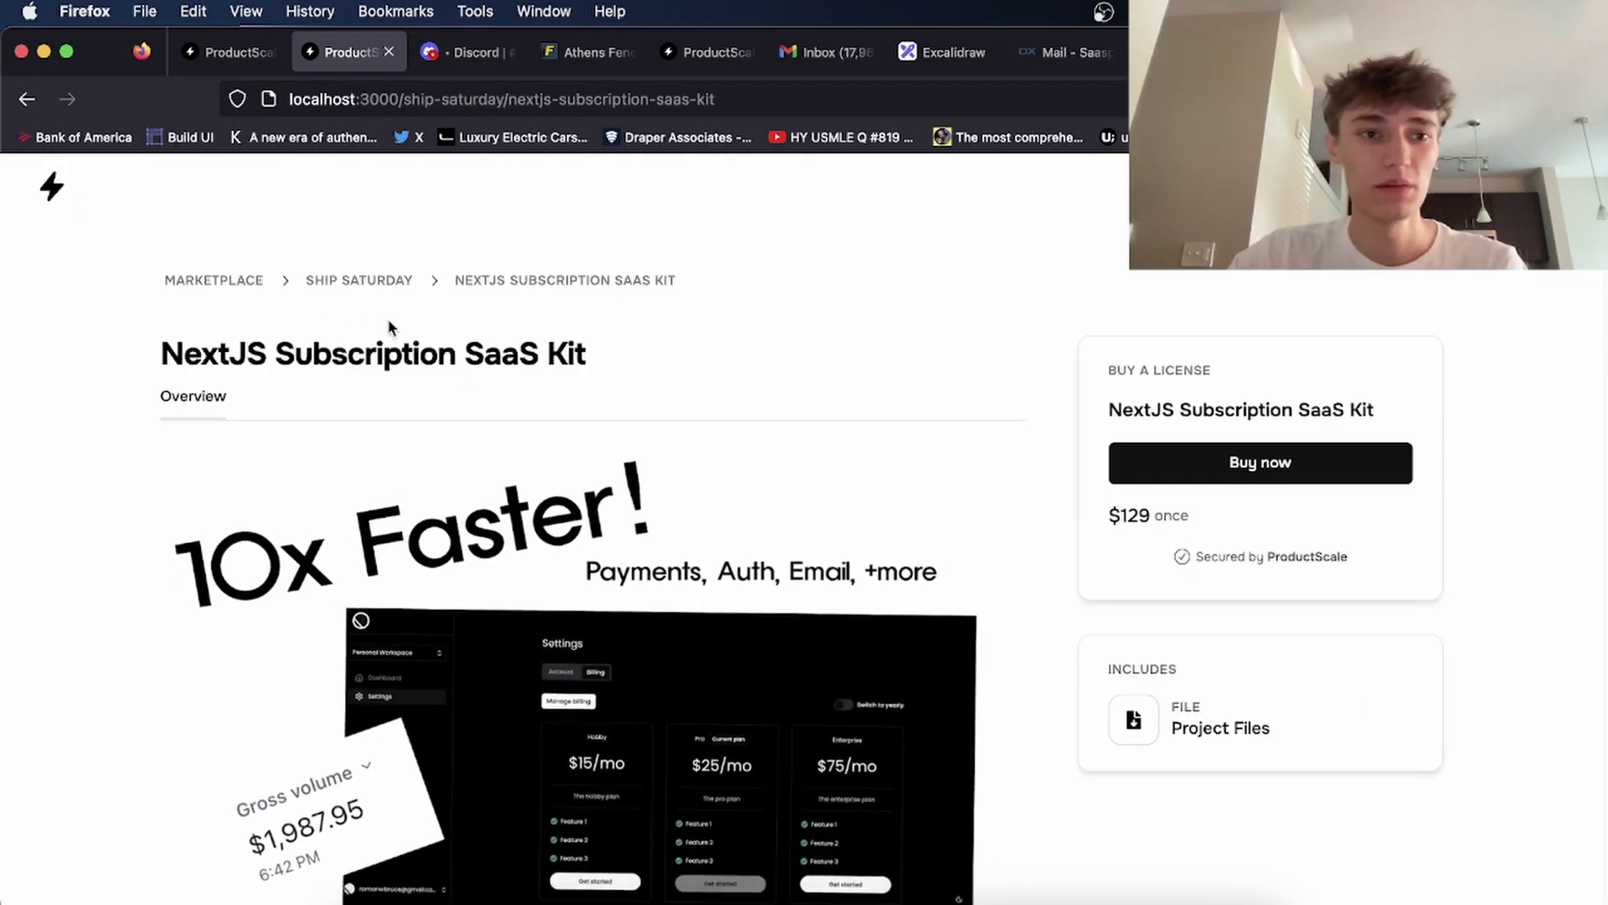
# View the React email templates product, then return to the Ship Saturday store page.
pyautogui.click(367, 283)
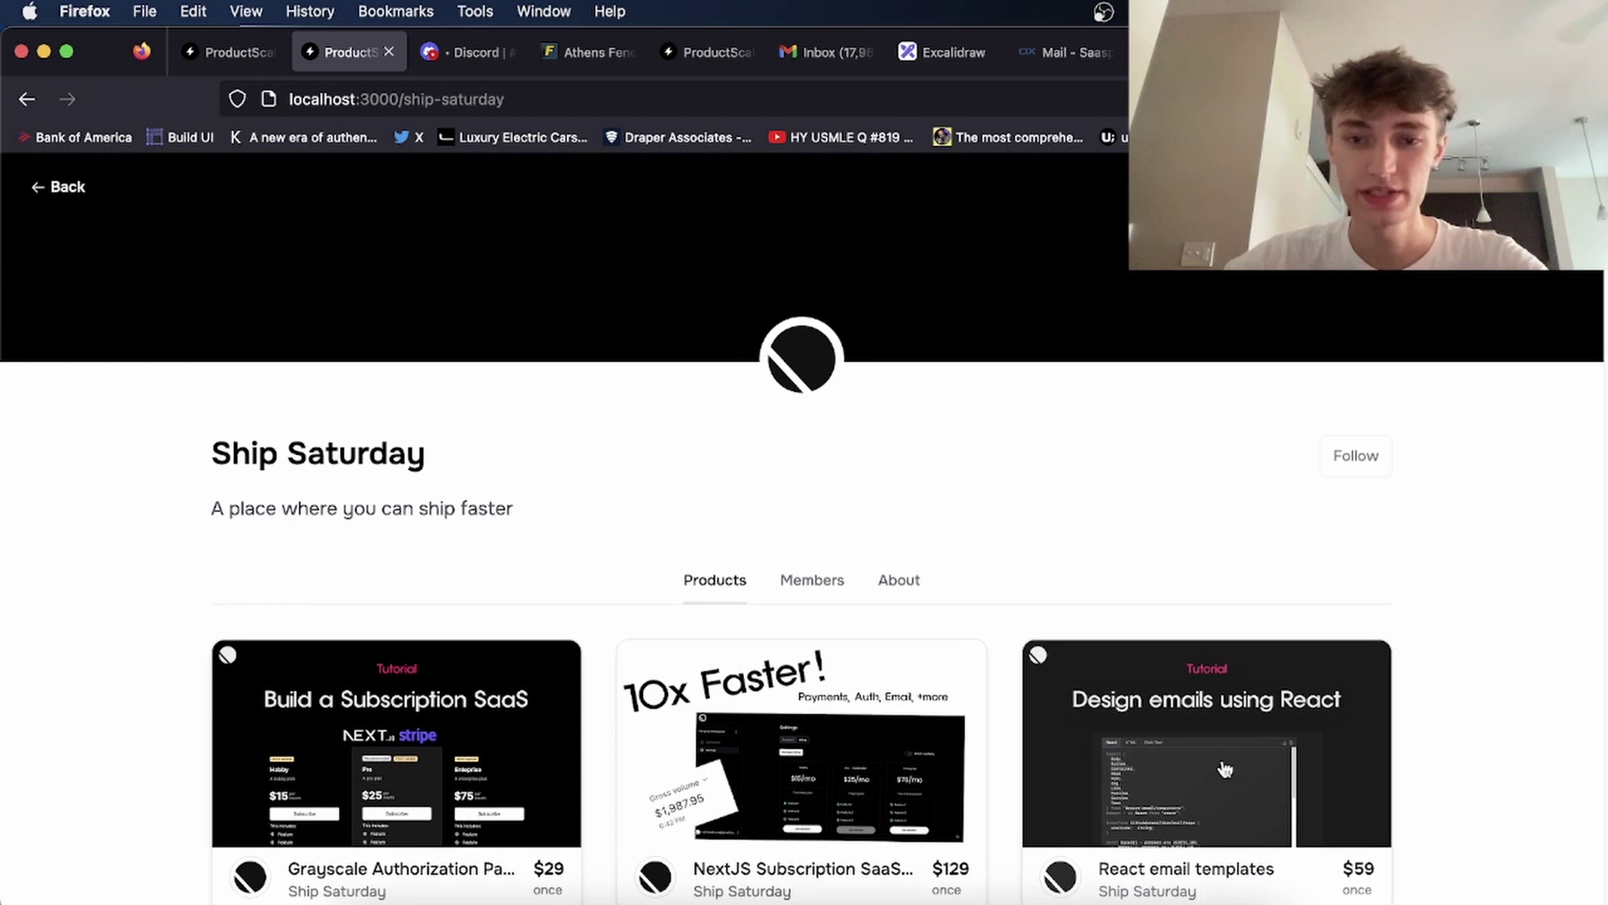
pyautogui.click(1156, 807)
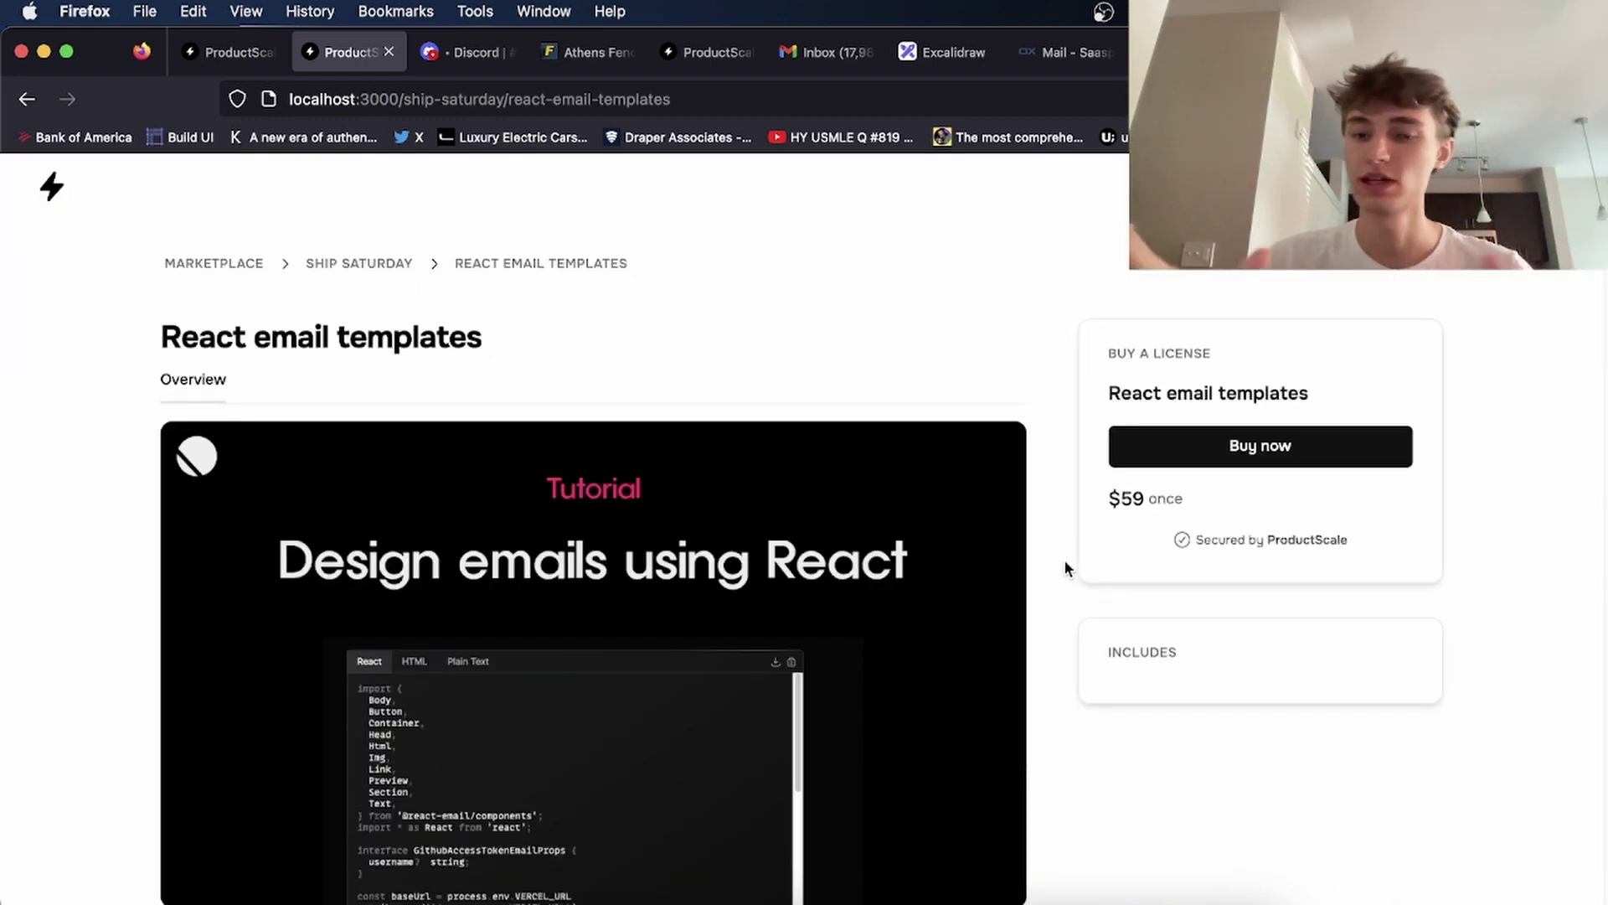
pyautogui.scroll(-2, 1045, 375)
pyautogui.scroll(2, 1046, 376)
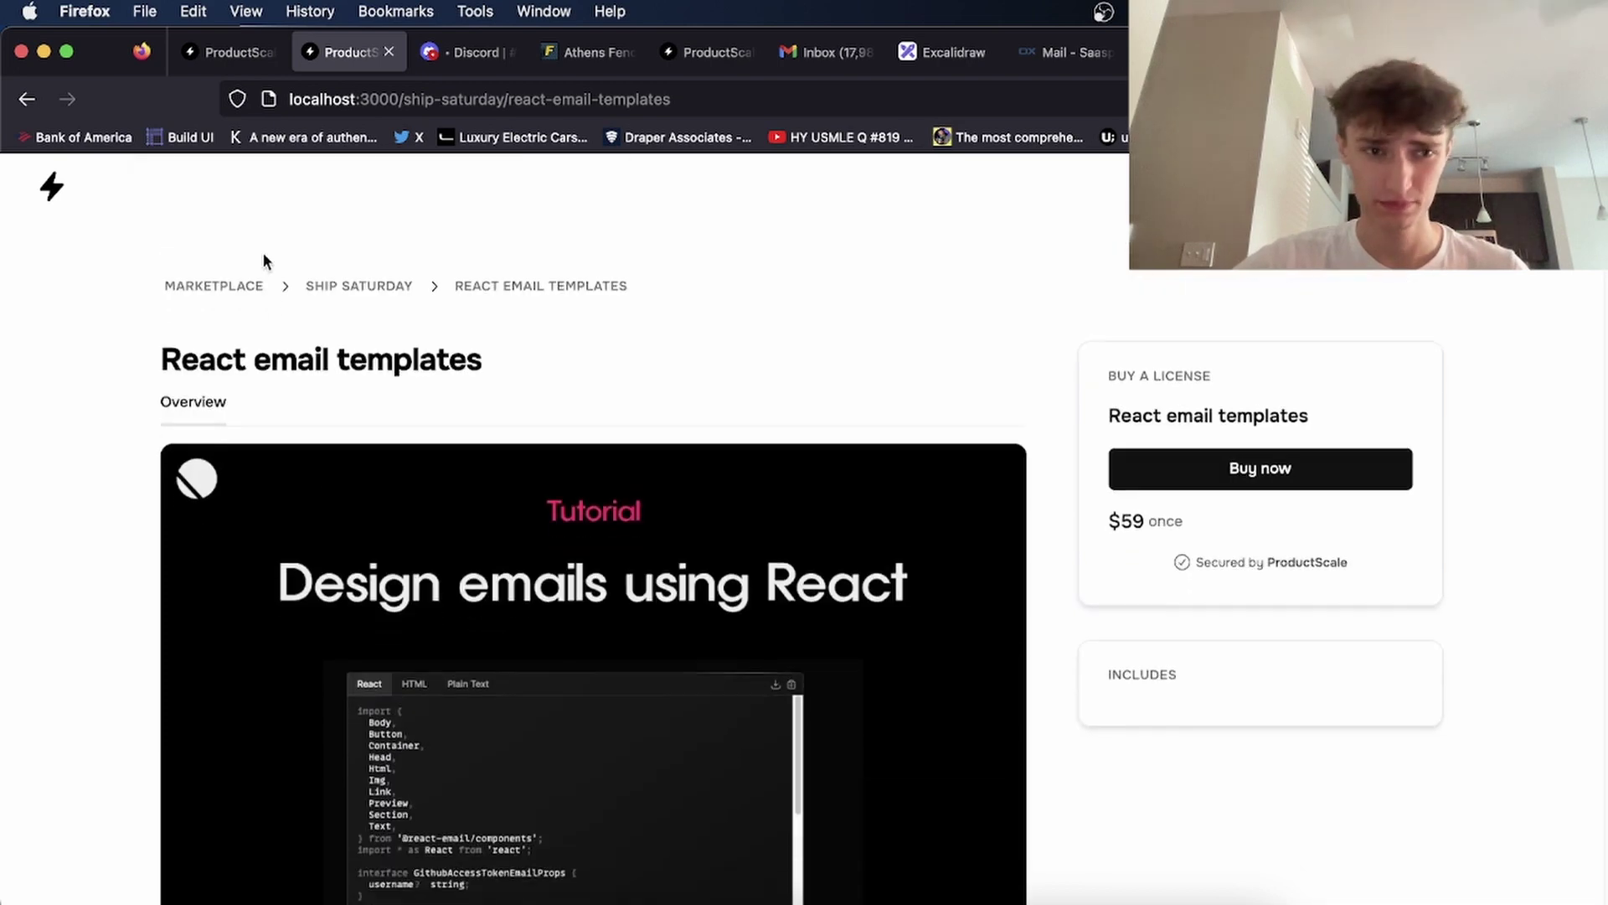
pyautogui.click(344, 280)
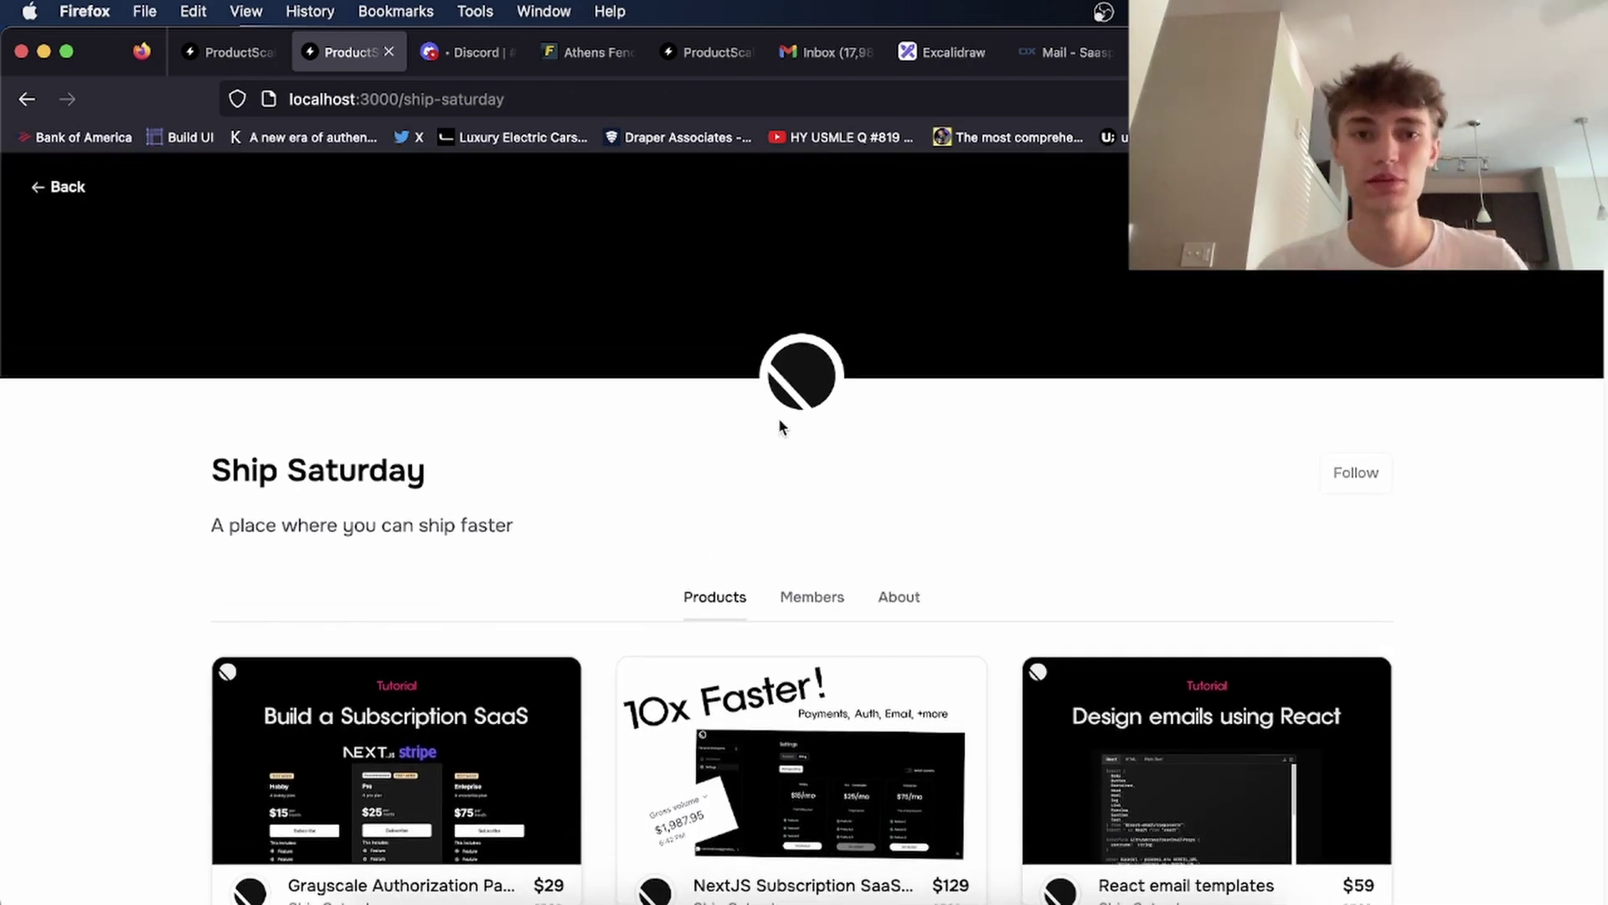
# Compare with the live productscale.io Ship Saturday store page.
pyautogui.click(706, 62)
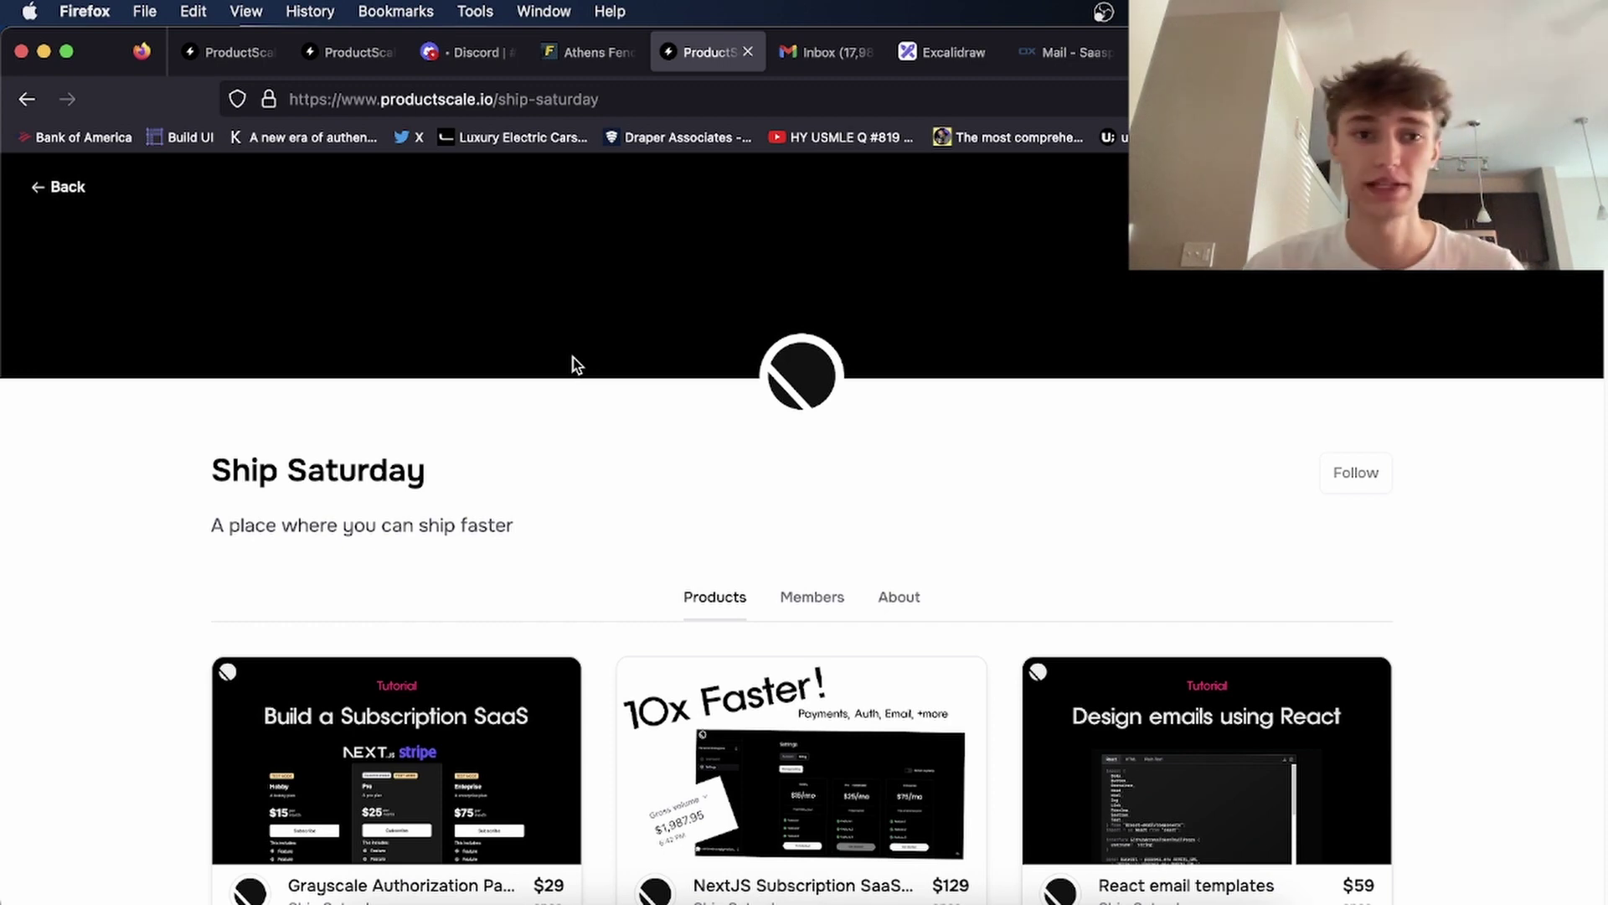
pyautogui.scroll(-1, 592, 208)
pyautogui.scroll(2, 592, 208)
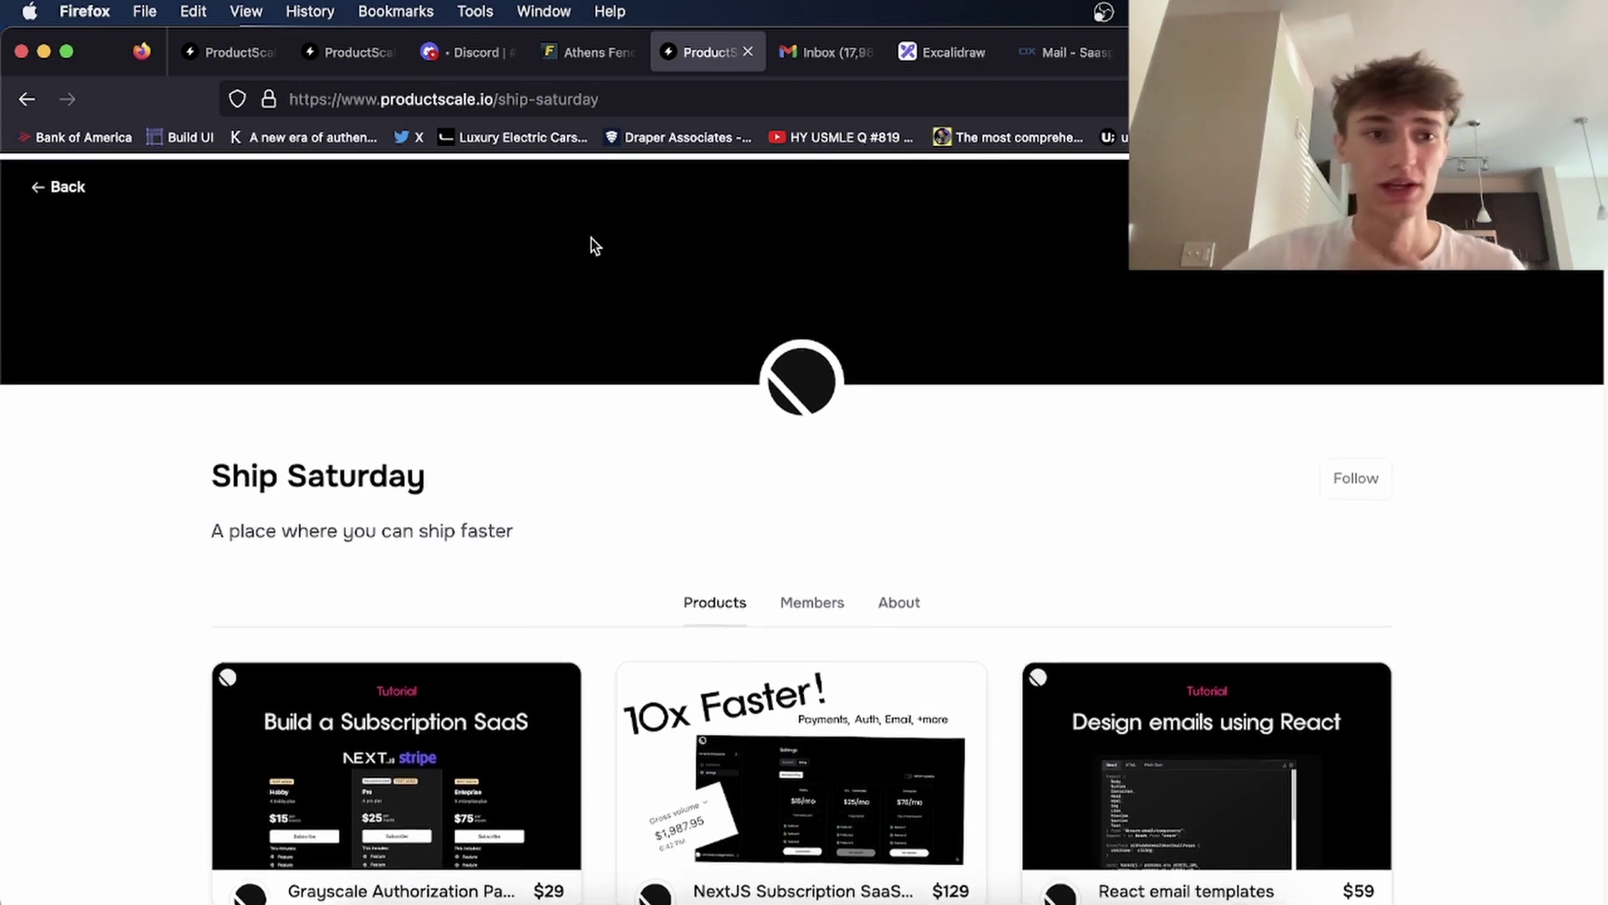
pyautogui.moveTo(496, 99); pyautogui.dragTo(673, 99)
# Go to the local seller dashboard at localhost:3000/dashboard.
pyautogui.click(345, 54)
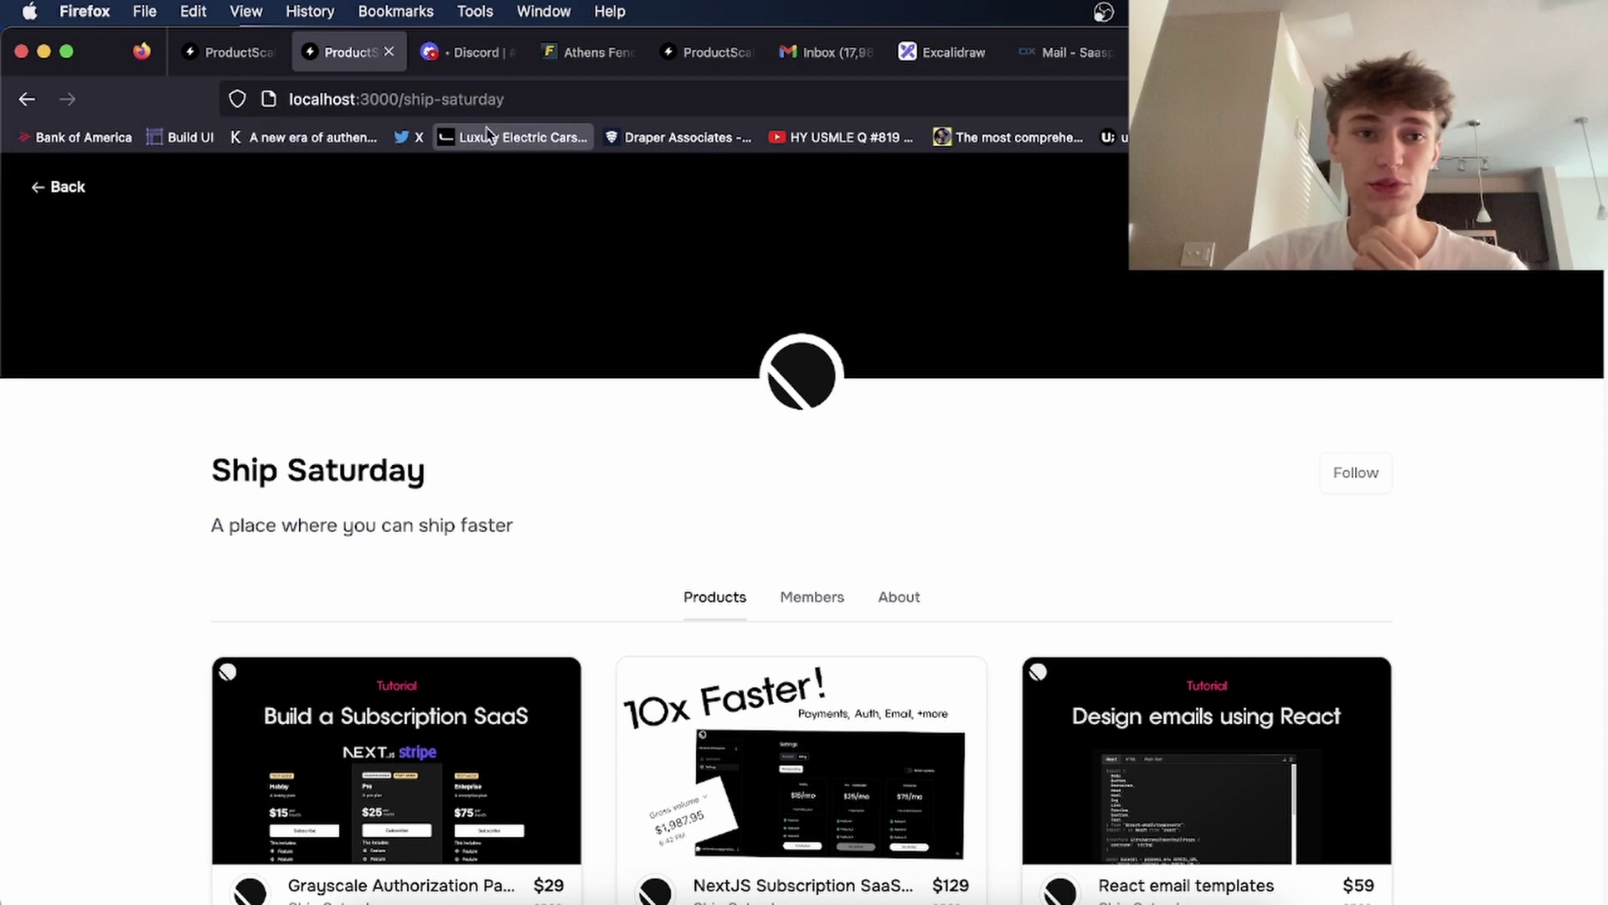
pyautogui.click(233, 58)
pyautogui.click(340, 65)
pyautogui.moveTo(402, 98); pyautogui.dragTo(506, 99)
pyautogui.press('BackSpace')
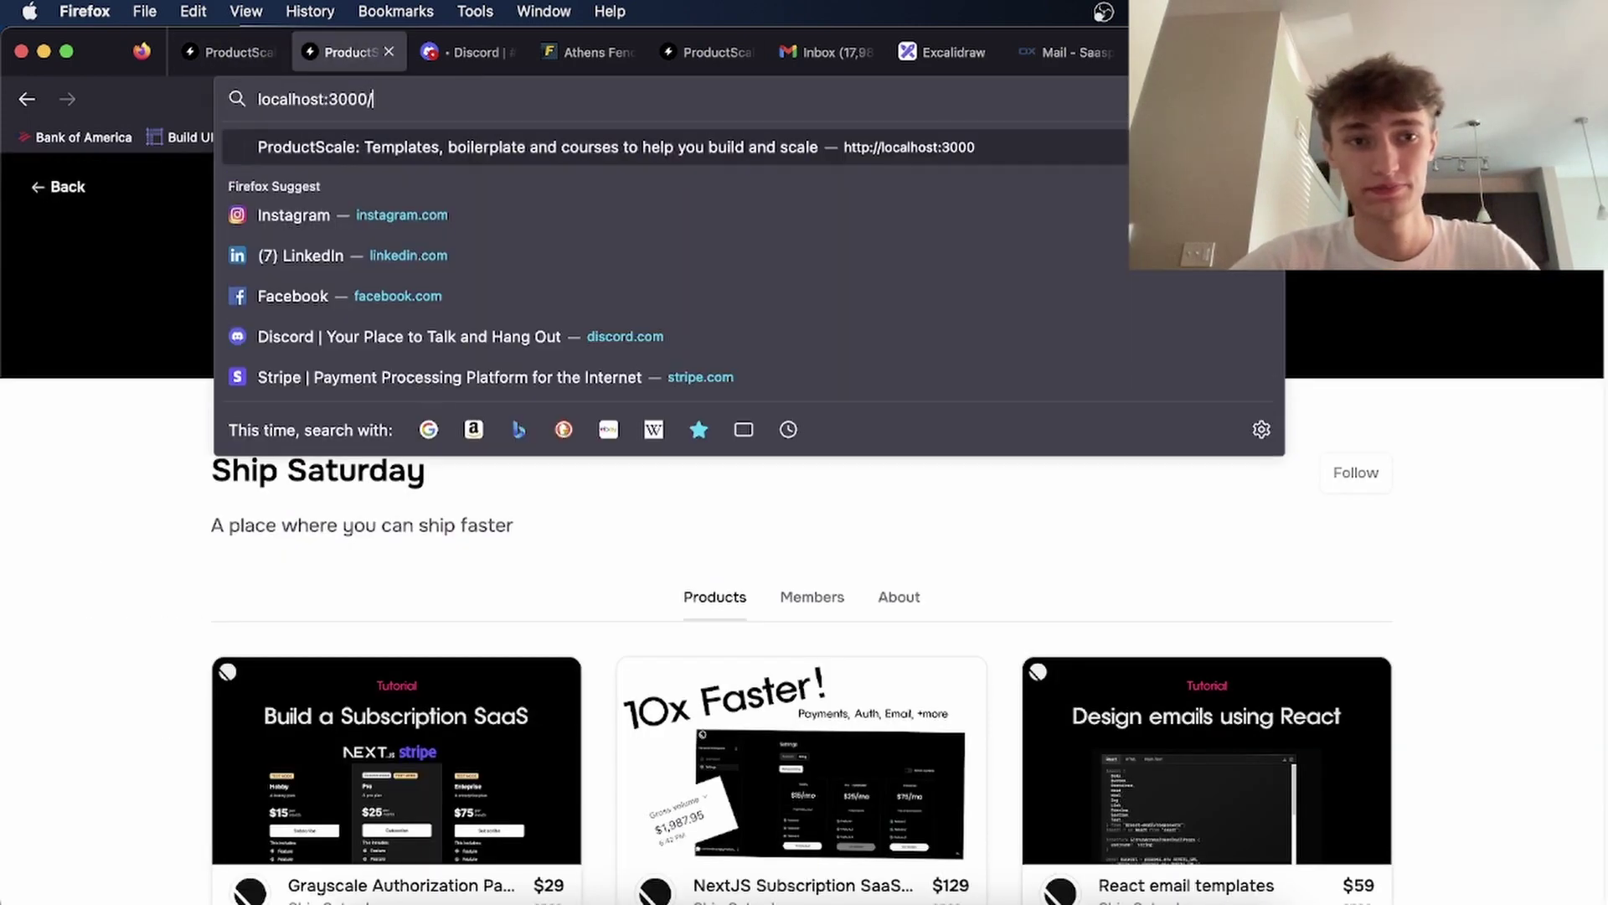
pyautogui.write('dashboard')
pyautogui.press('Return')
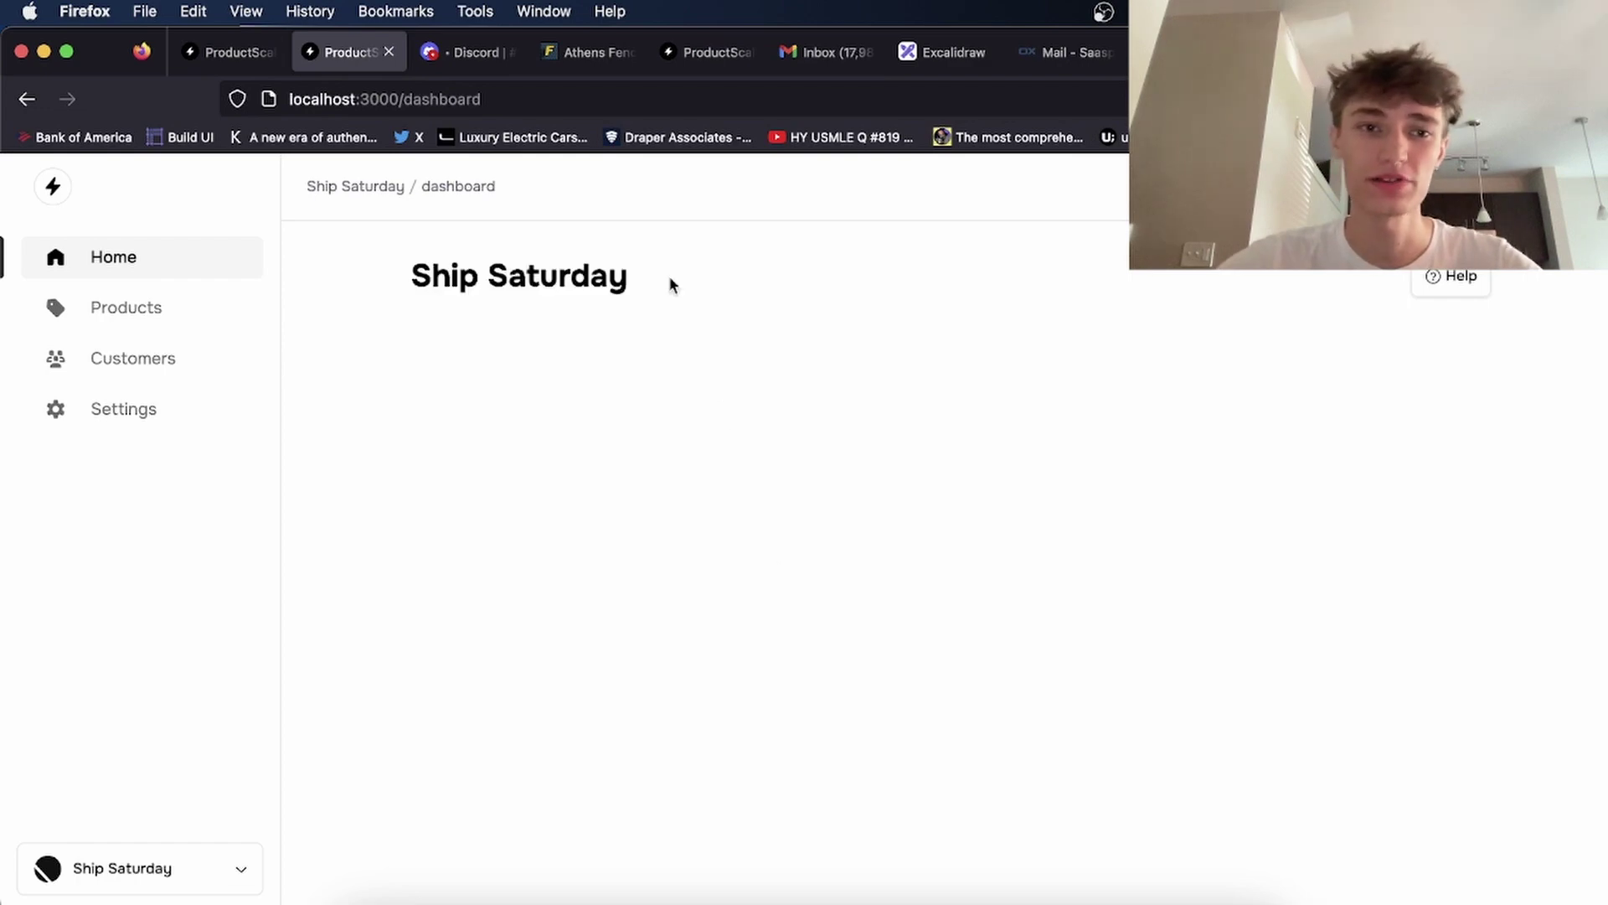
# Open the dashboard's store switcher to create a new store.
pyautogui.doubleClick(469, 99)
pyautogui.click(515, 544)
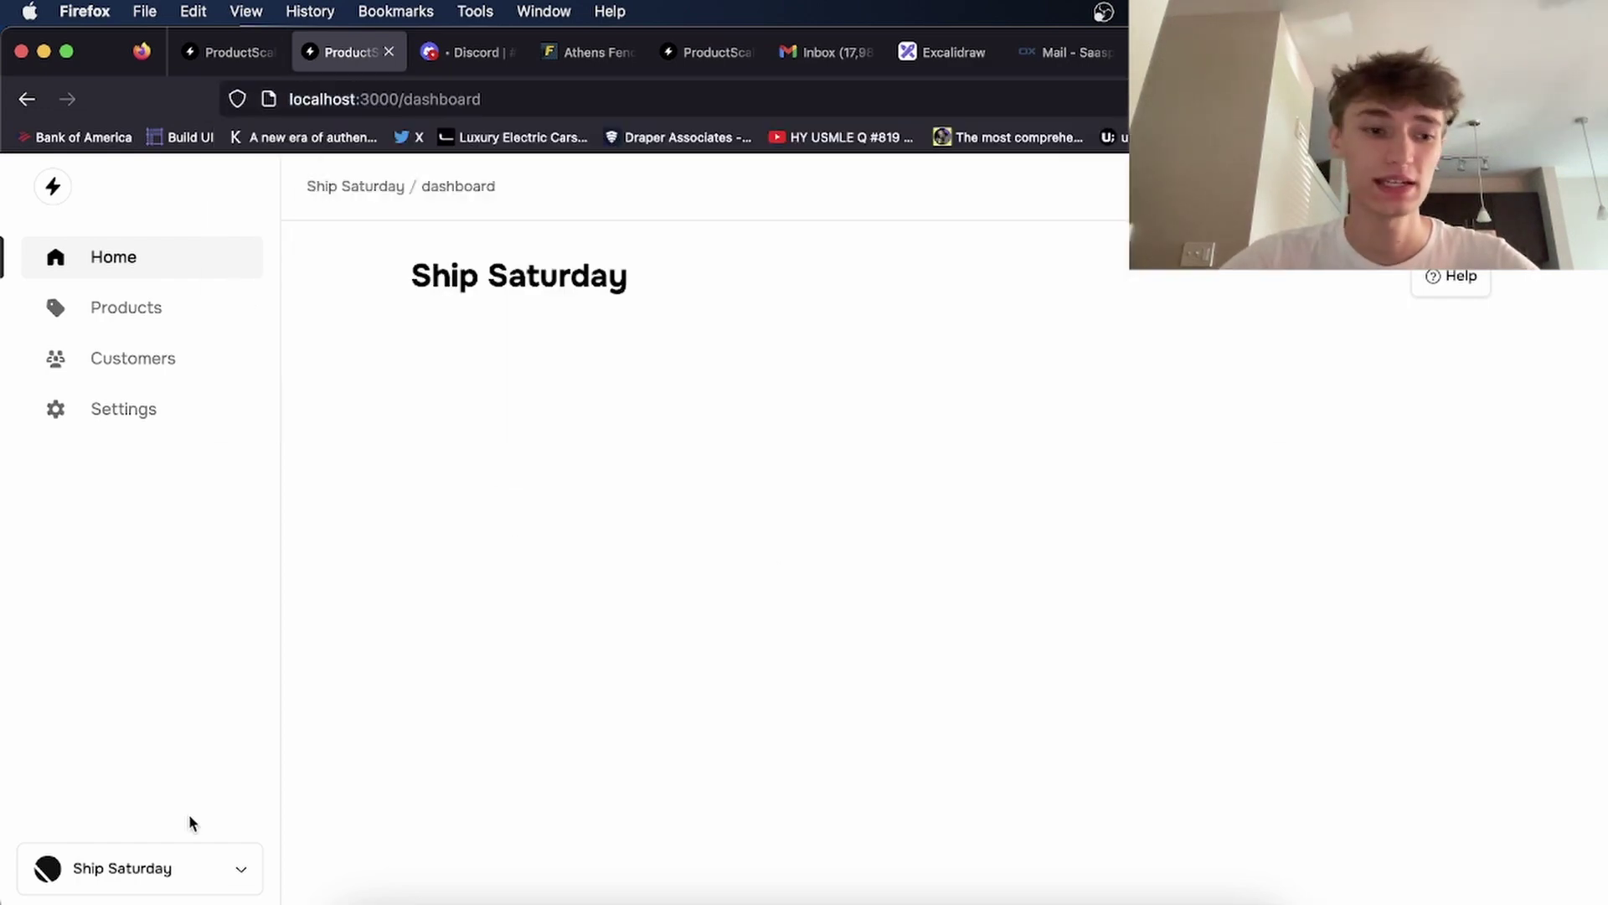
pyautogui.click(158, 862)
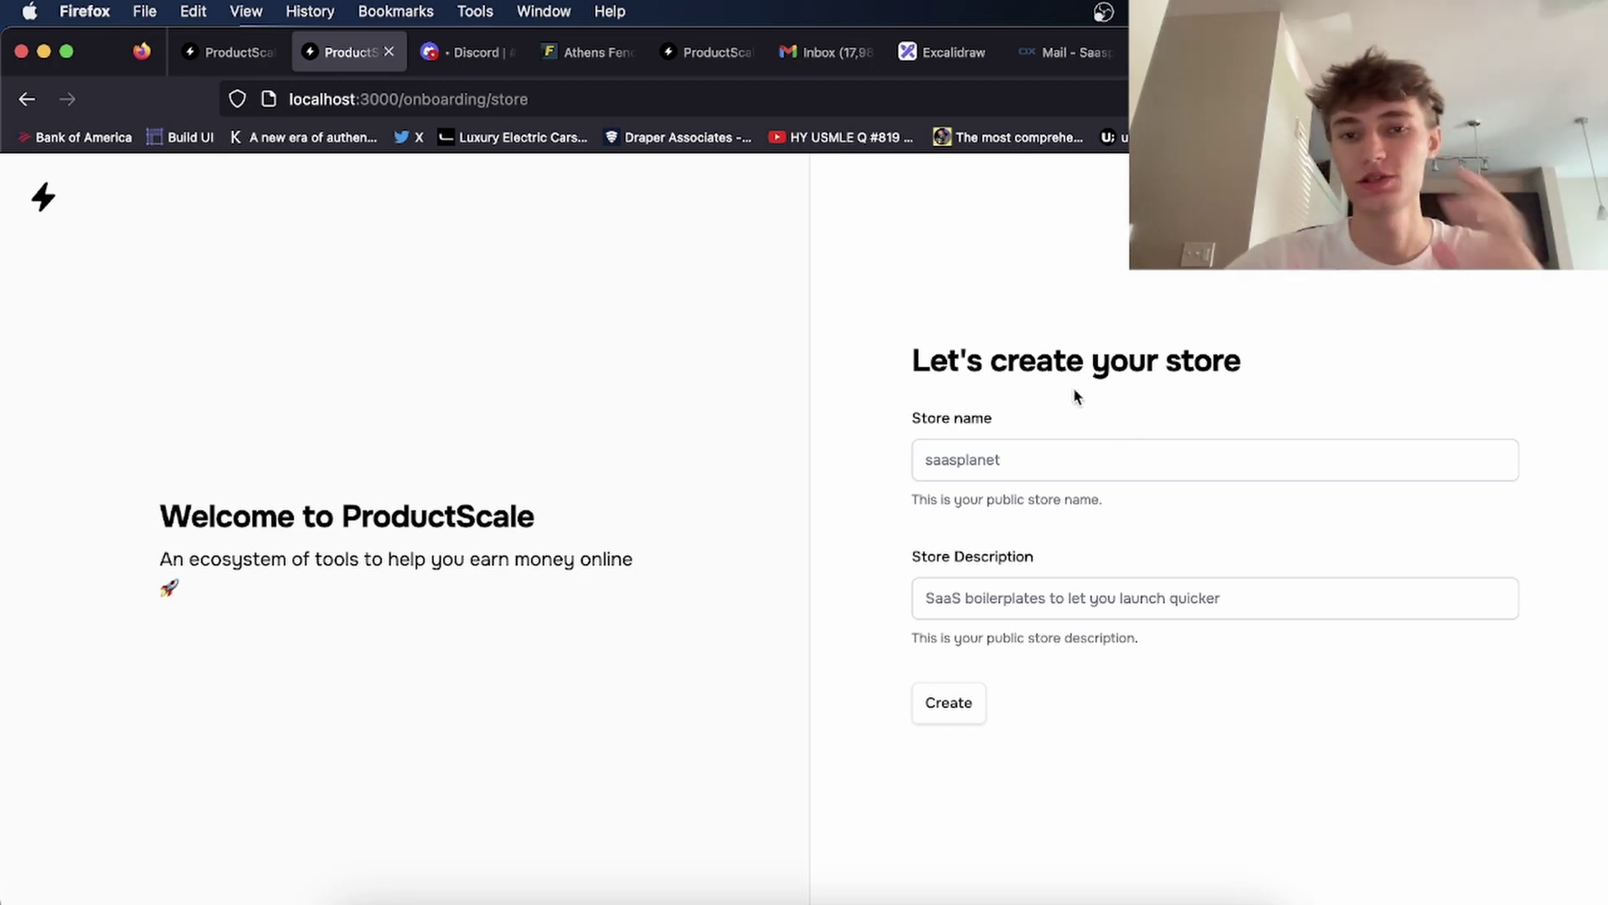
# Load the login page at localhost:3000/auth/login.
pyautogui.click(474, 103)
pyautogui.write('localhost:3000/au')
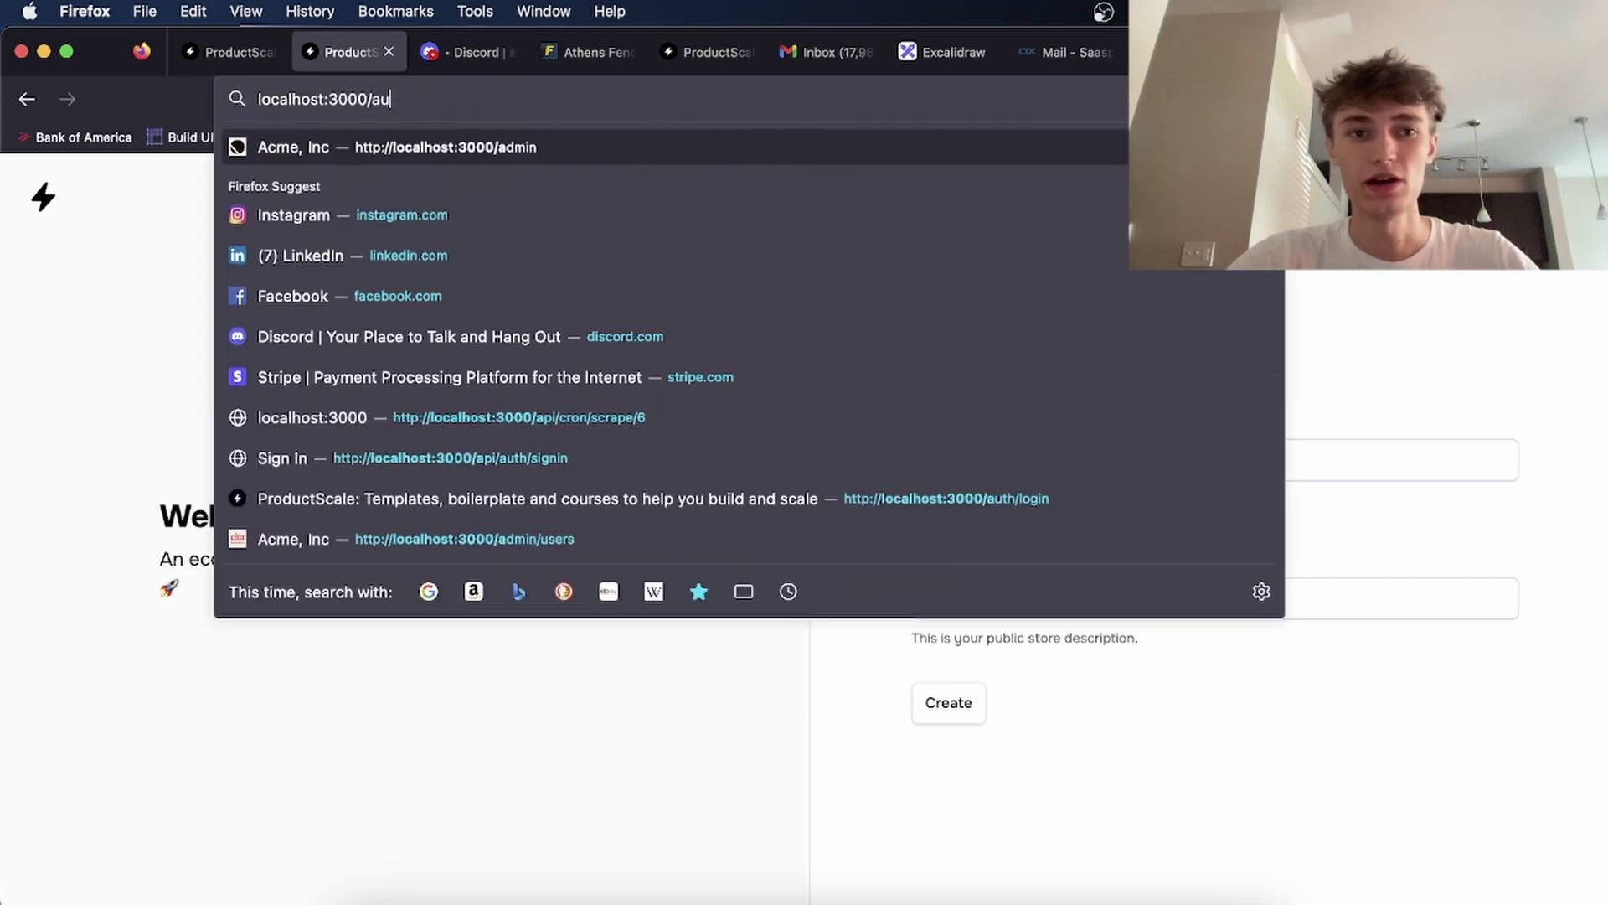
pyautogui.write('th/login')
pyautogui.press('Return')
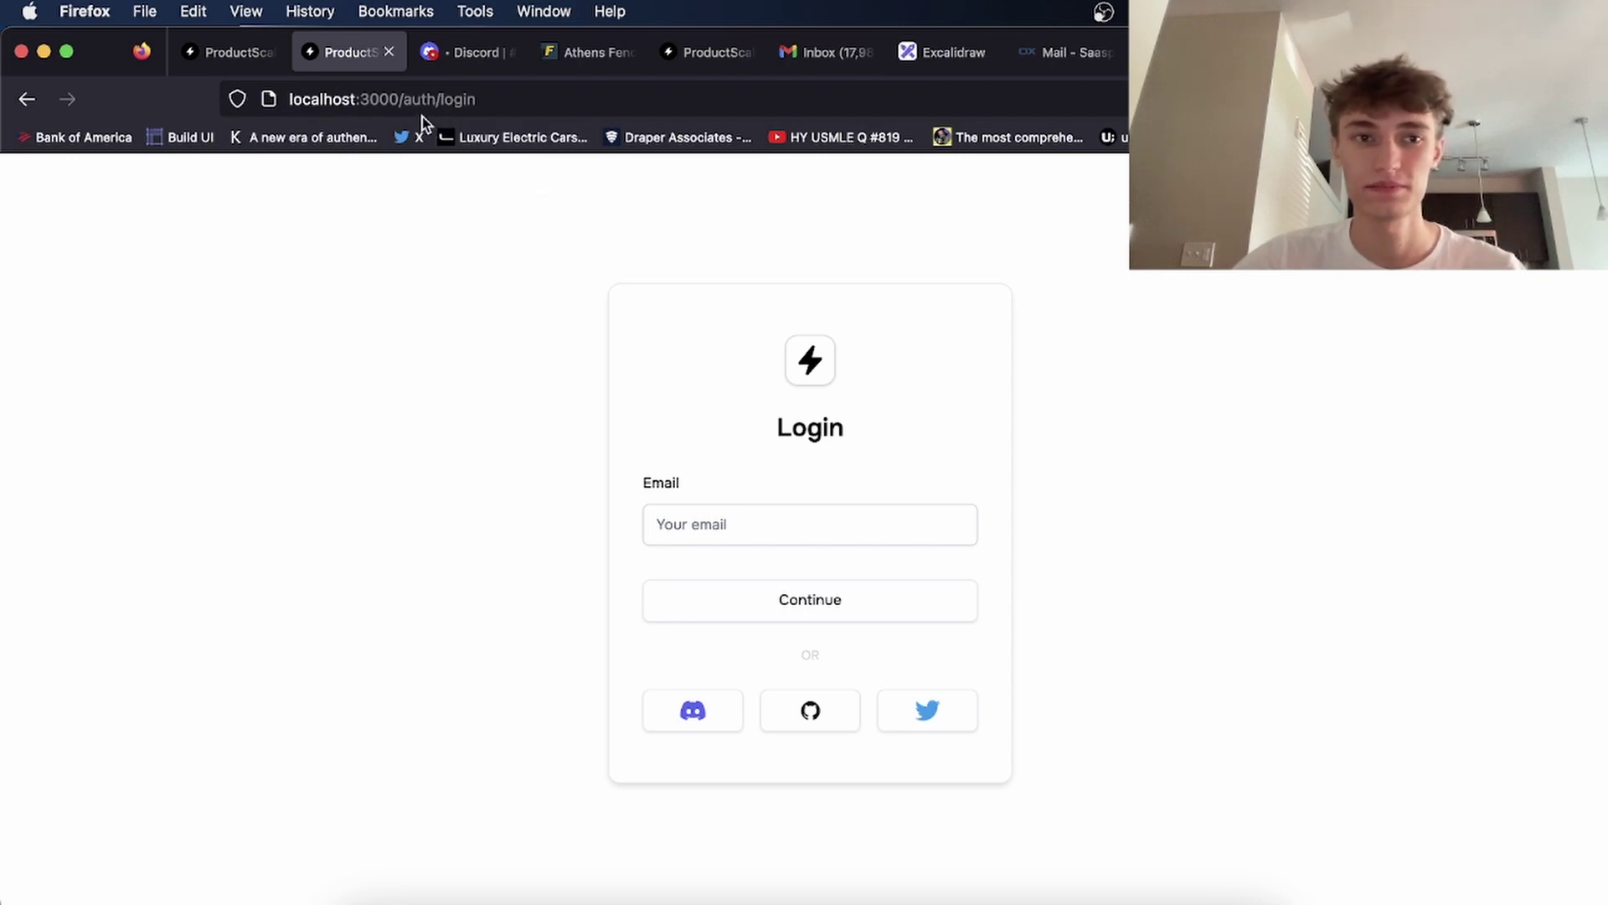
# Return to the local marketplace landing page at localhost:3000.
pyautogui.click(556, 109)
pyautogui.write('localhost:3000')
pyautogui.press('Return')
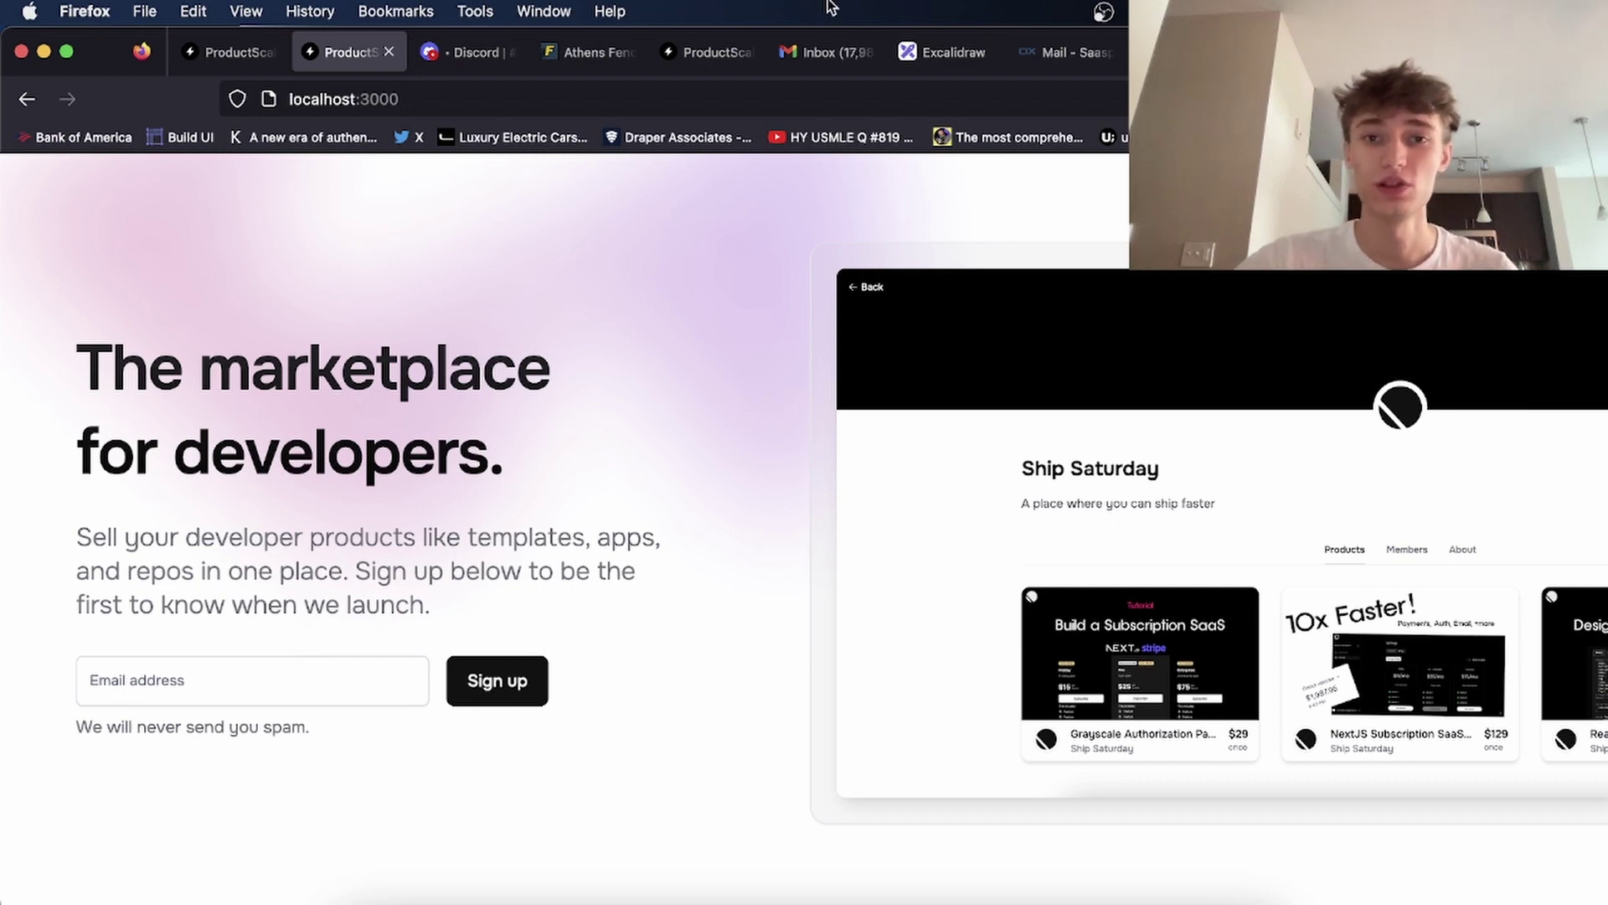
pyautogui.hotkey('ctrl', 'Tab')
pyautogui.scroll(1, 1081, 356)
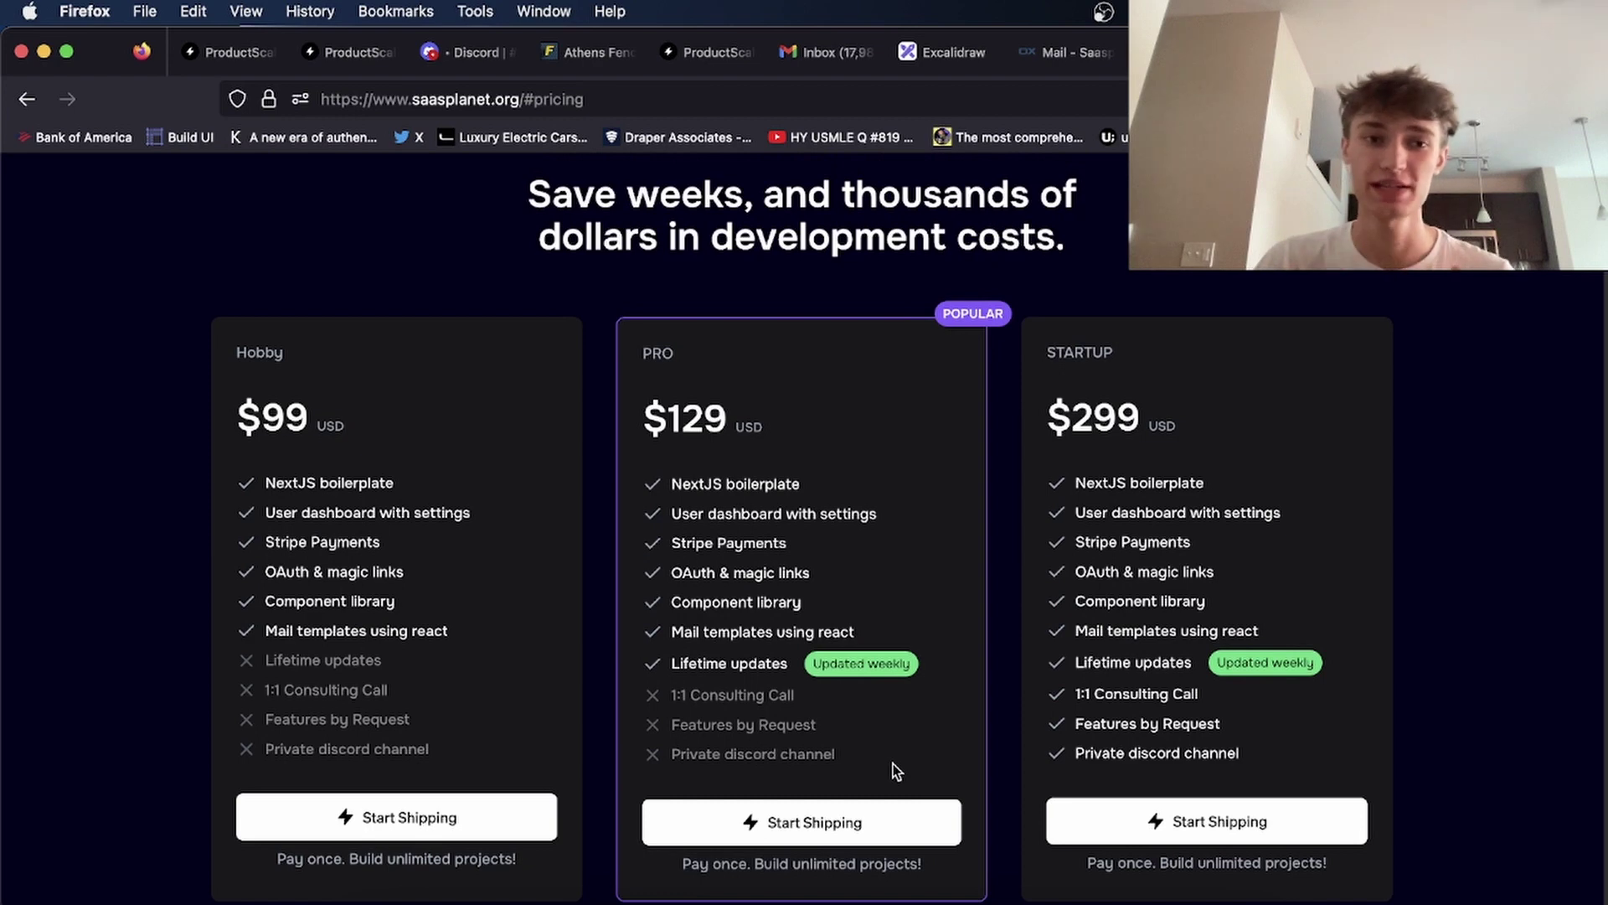
pyautogui.click(469, 52)
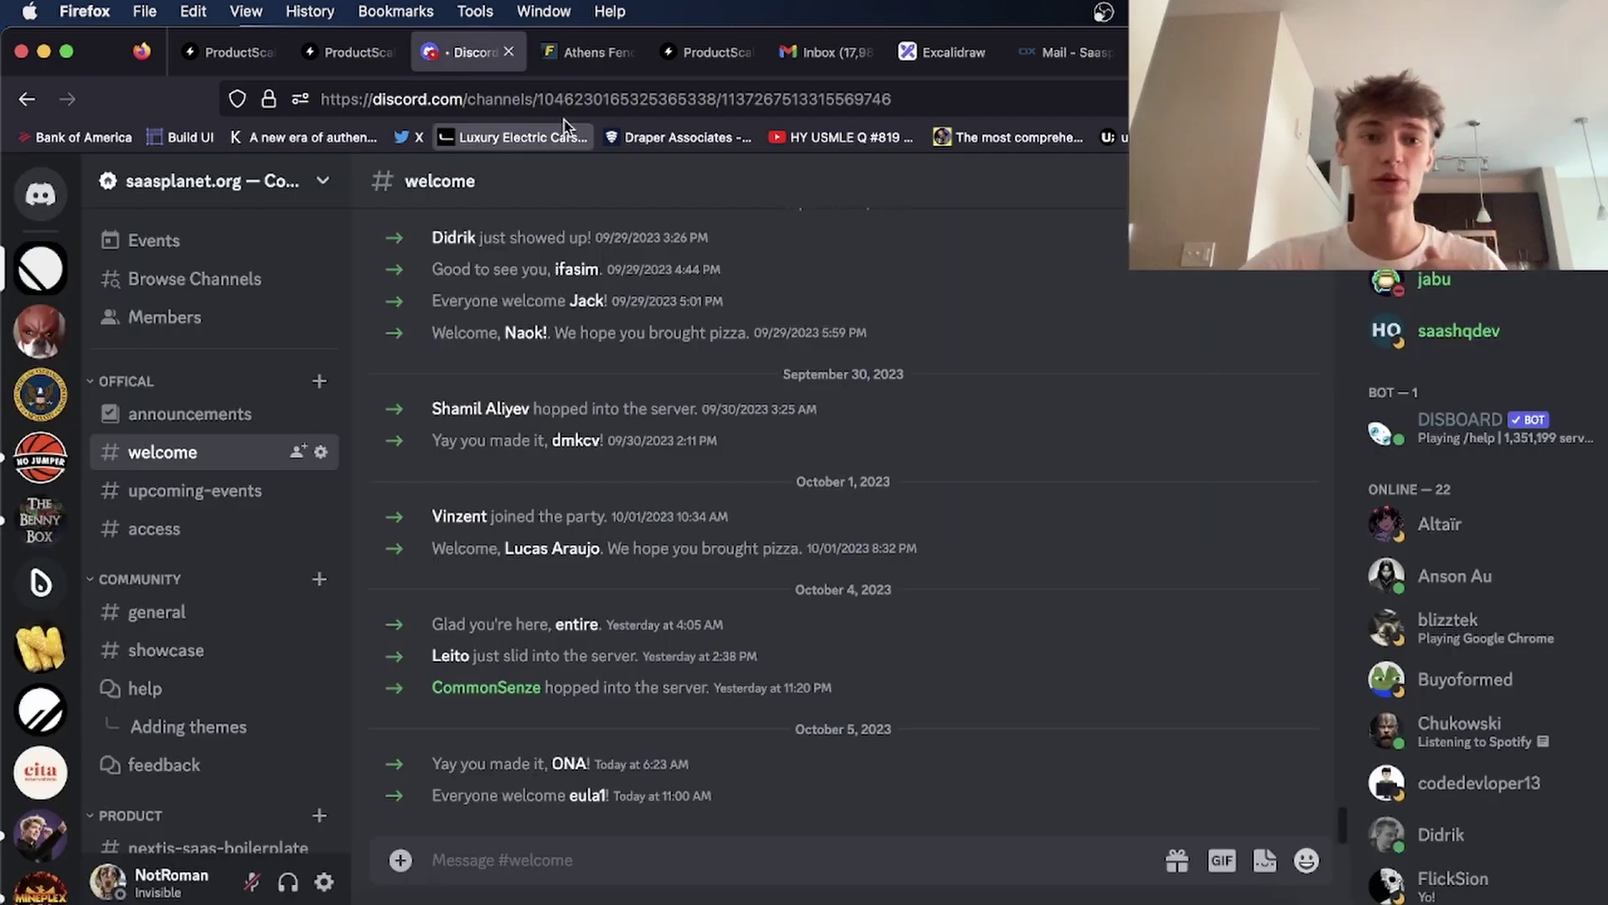
pyautogui.click(325, 55)
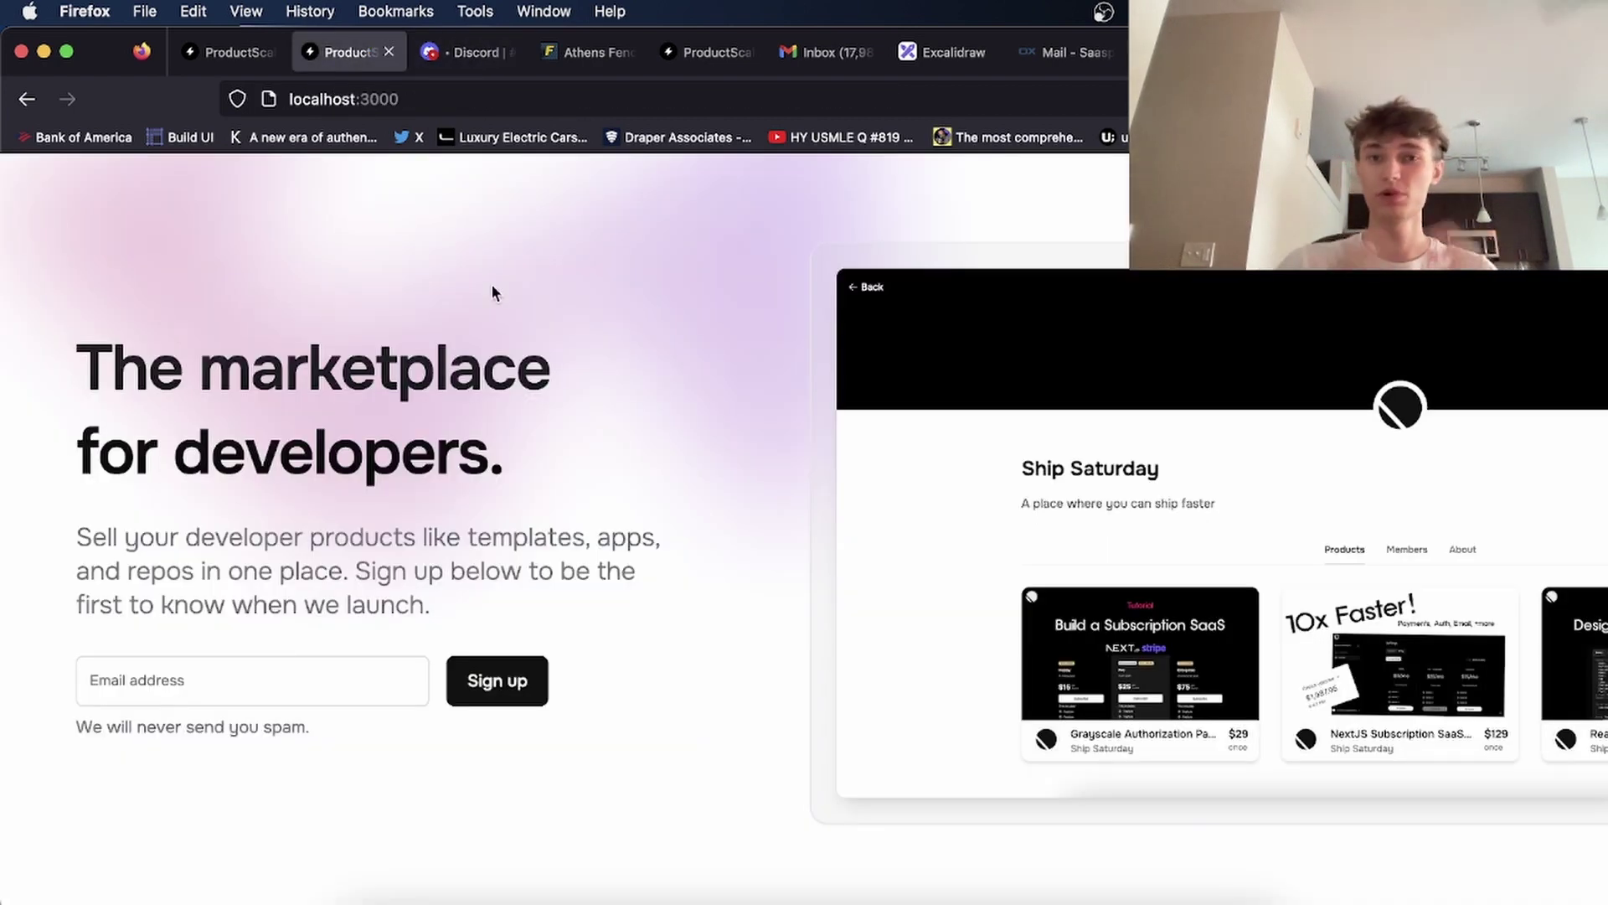